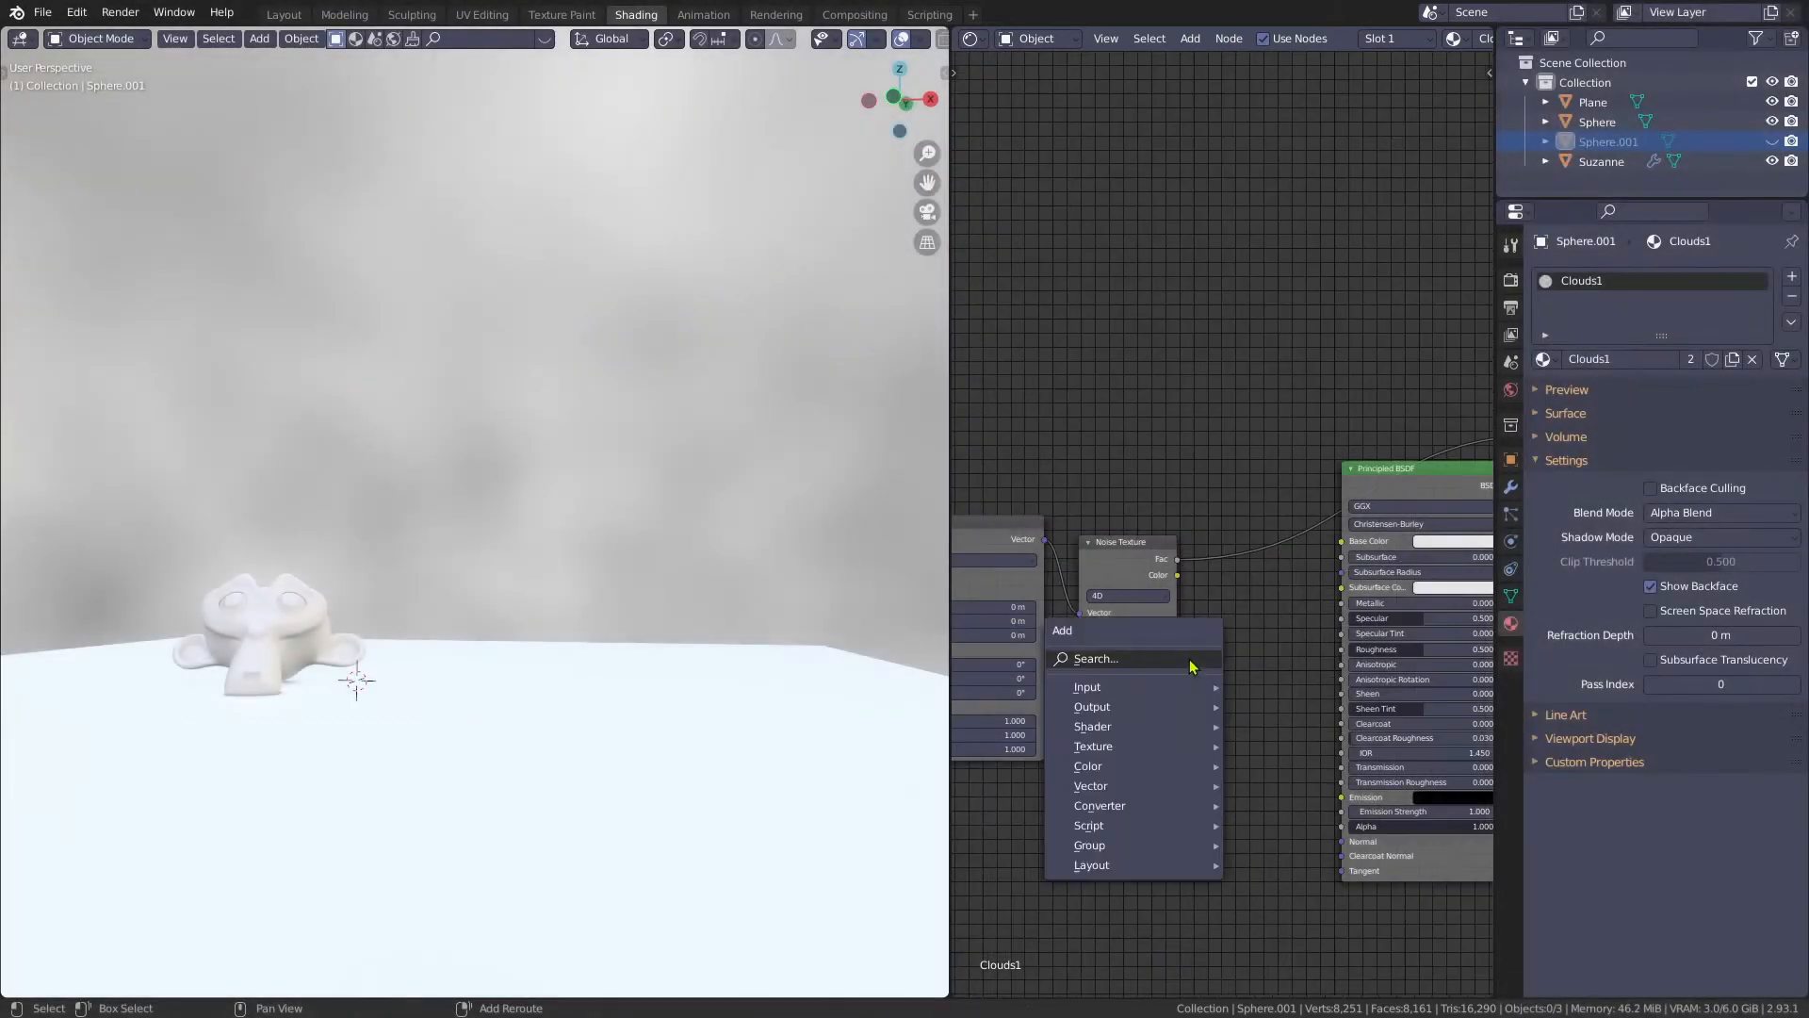
- Add a ColorRamp node on the Noise Texture's Fac output and rearrange the nodes to make room
text(ramp)
key(Return)
click(1183, 484)
scroll(1178, 452, down, 3)
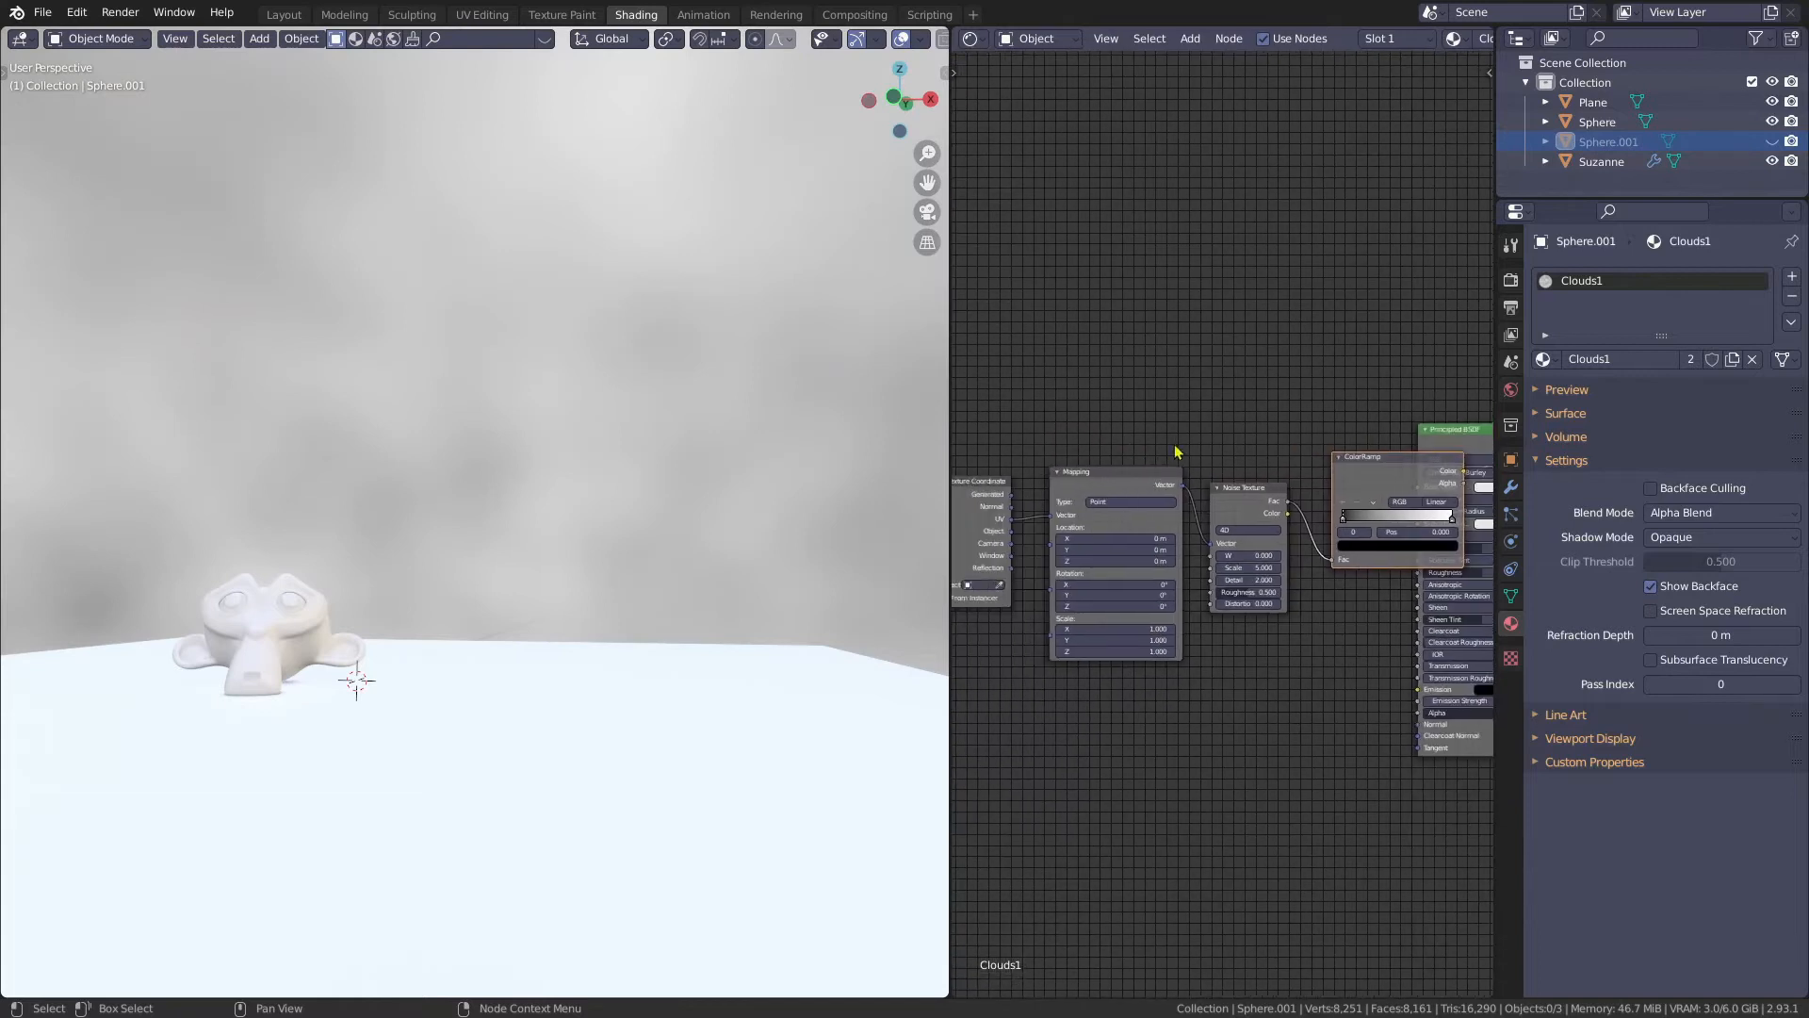
drag(989, 408, 1172, 444)
- Set the ColorRamp's black stop to position 0.5 and save the file
scroll(1268, 408, up, 4)
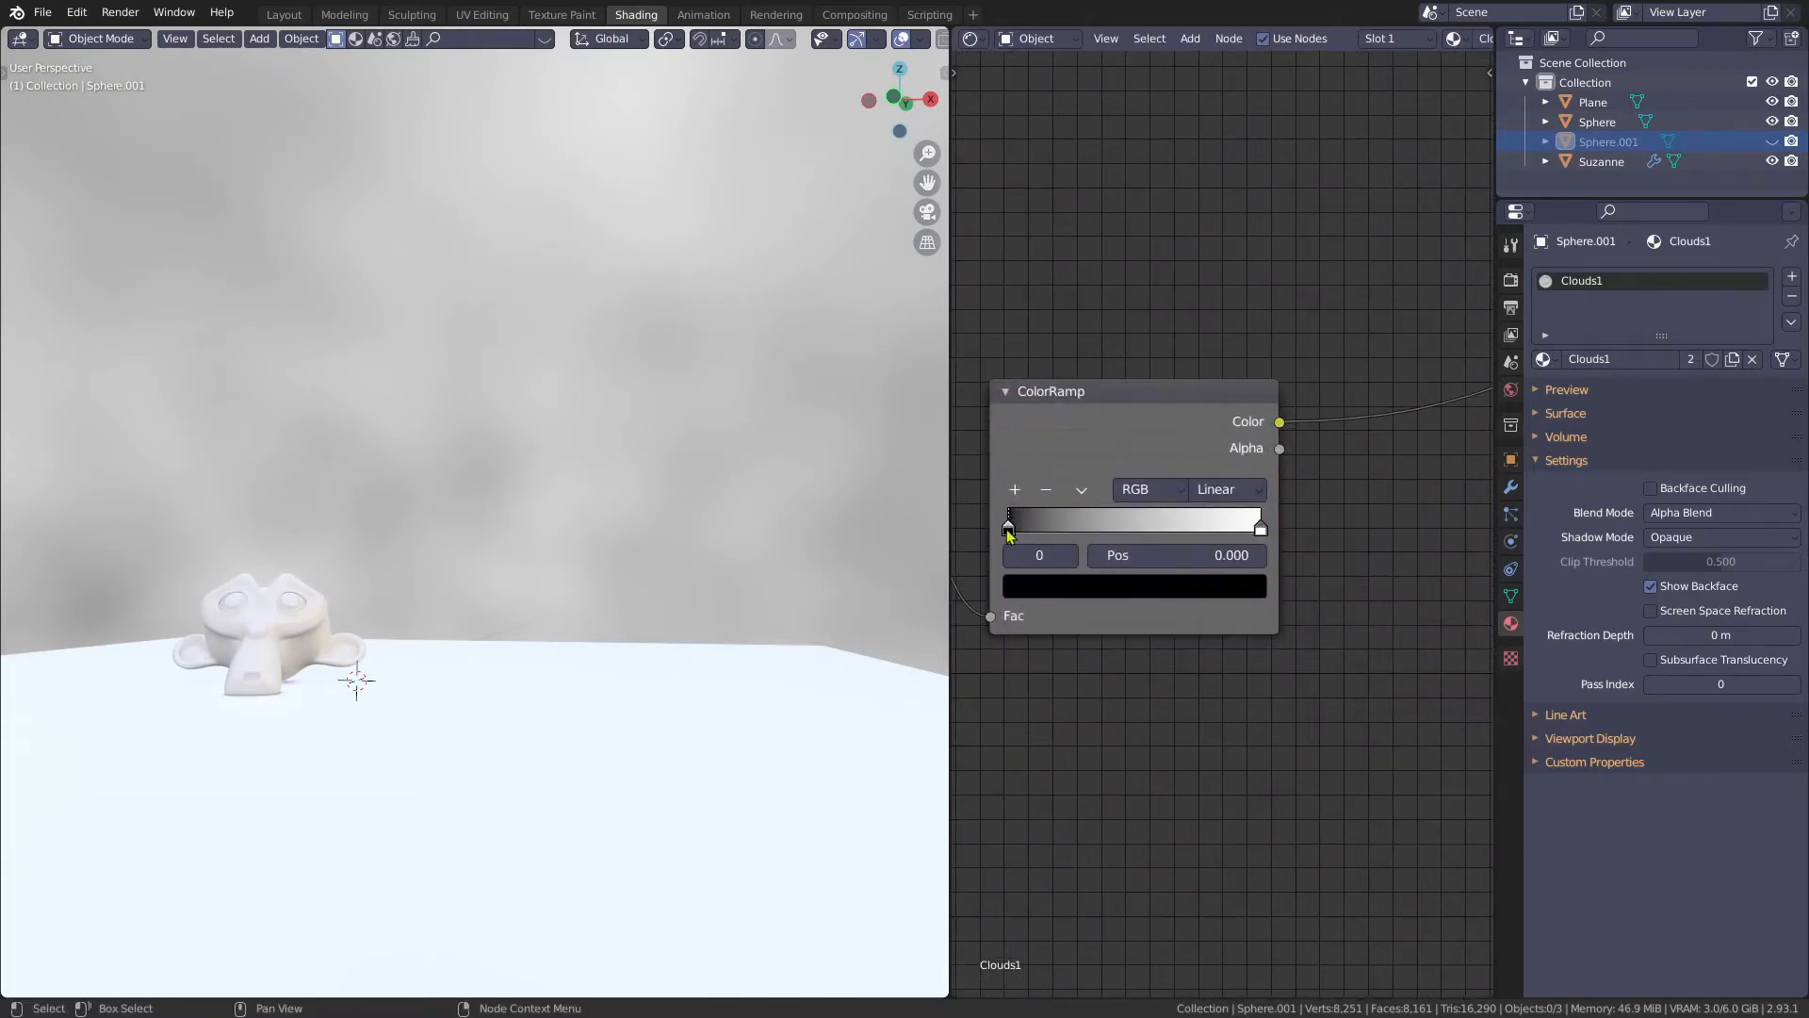
double_click(1188, 556)
text(0.5)
key(Return)
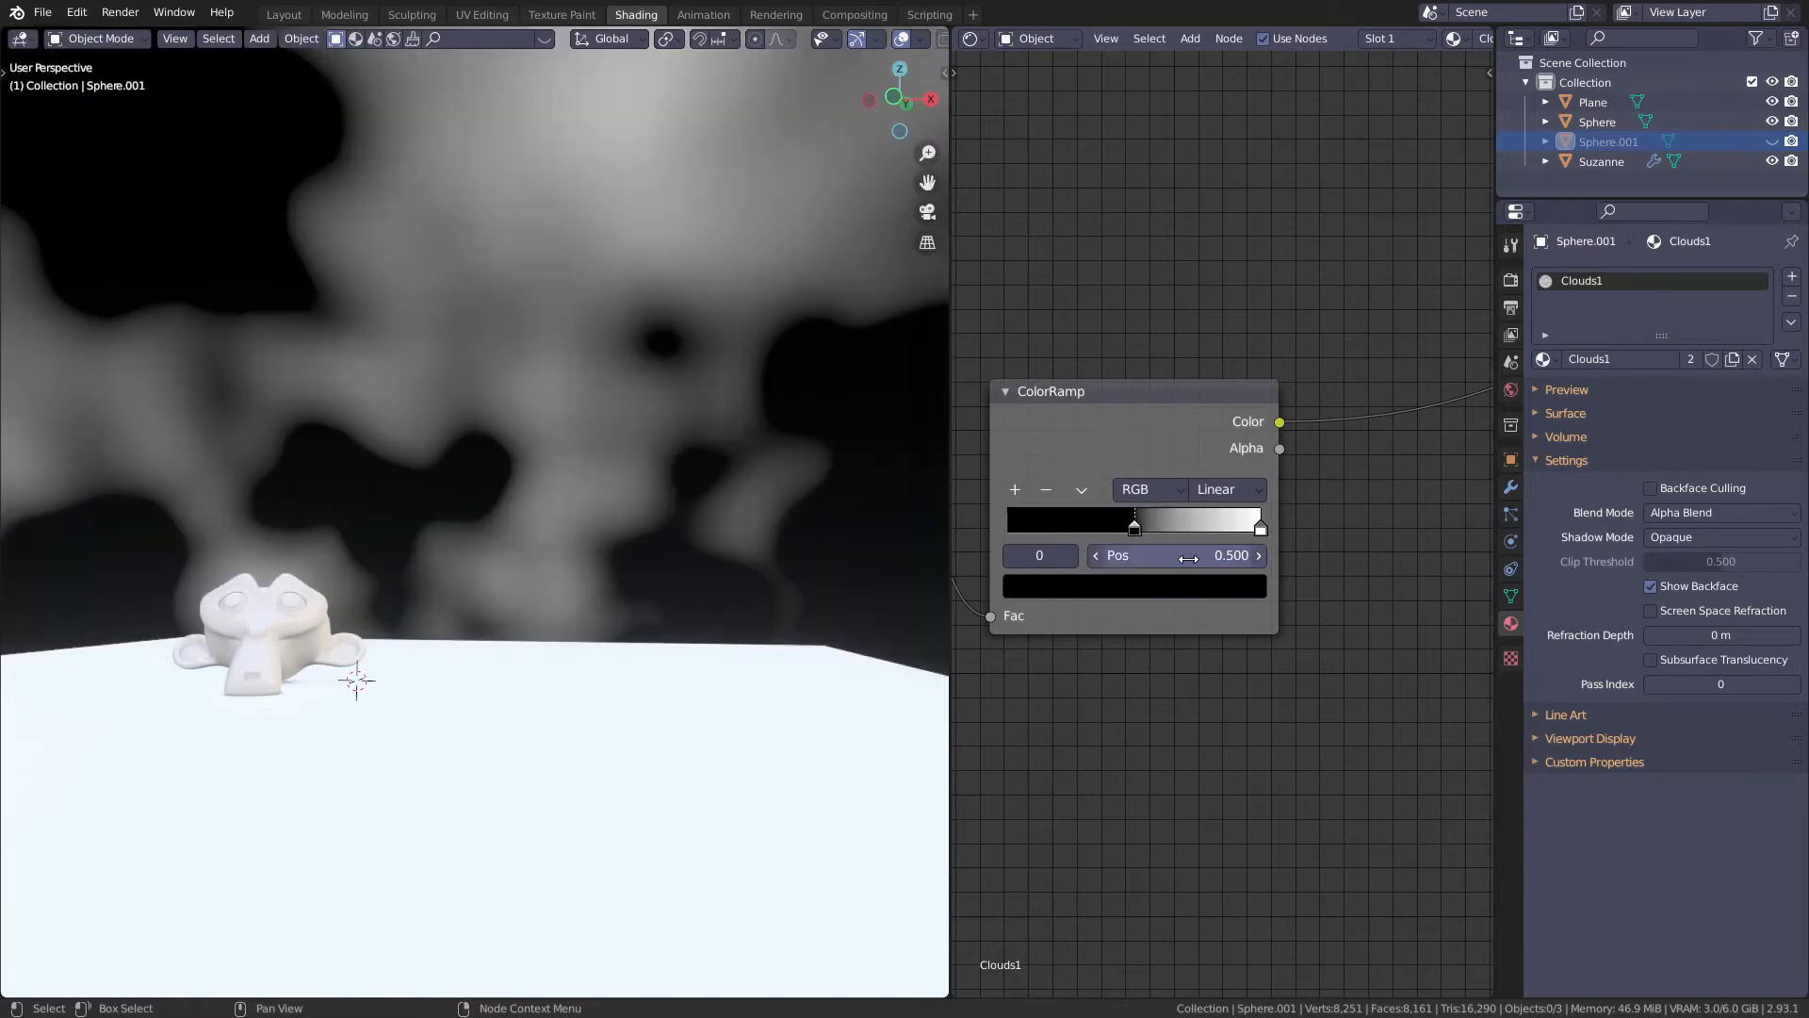
key(ctrl+s)
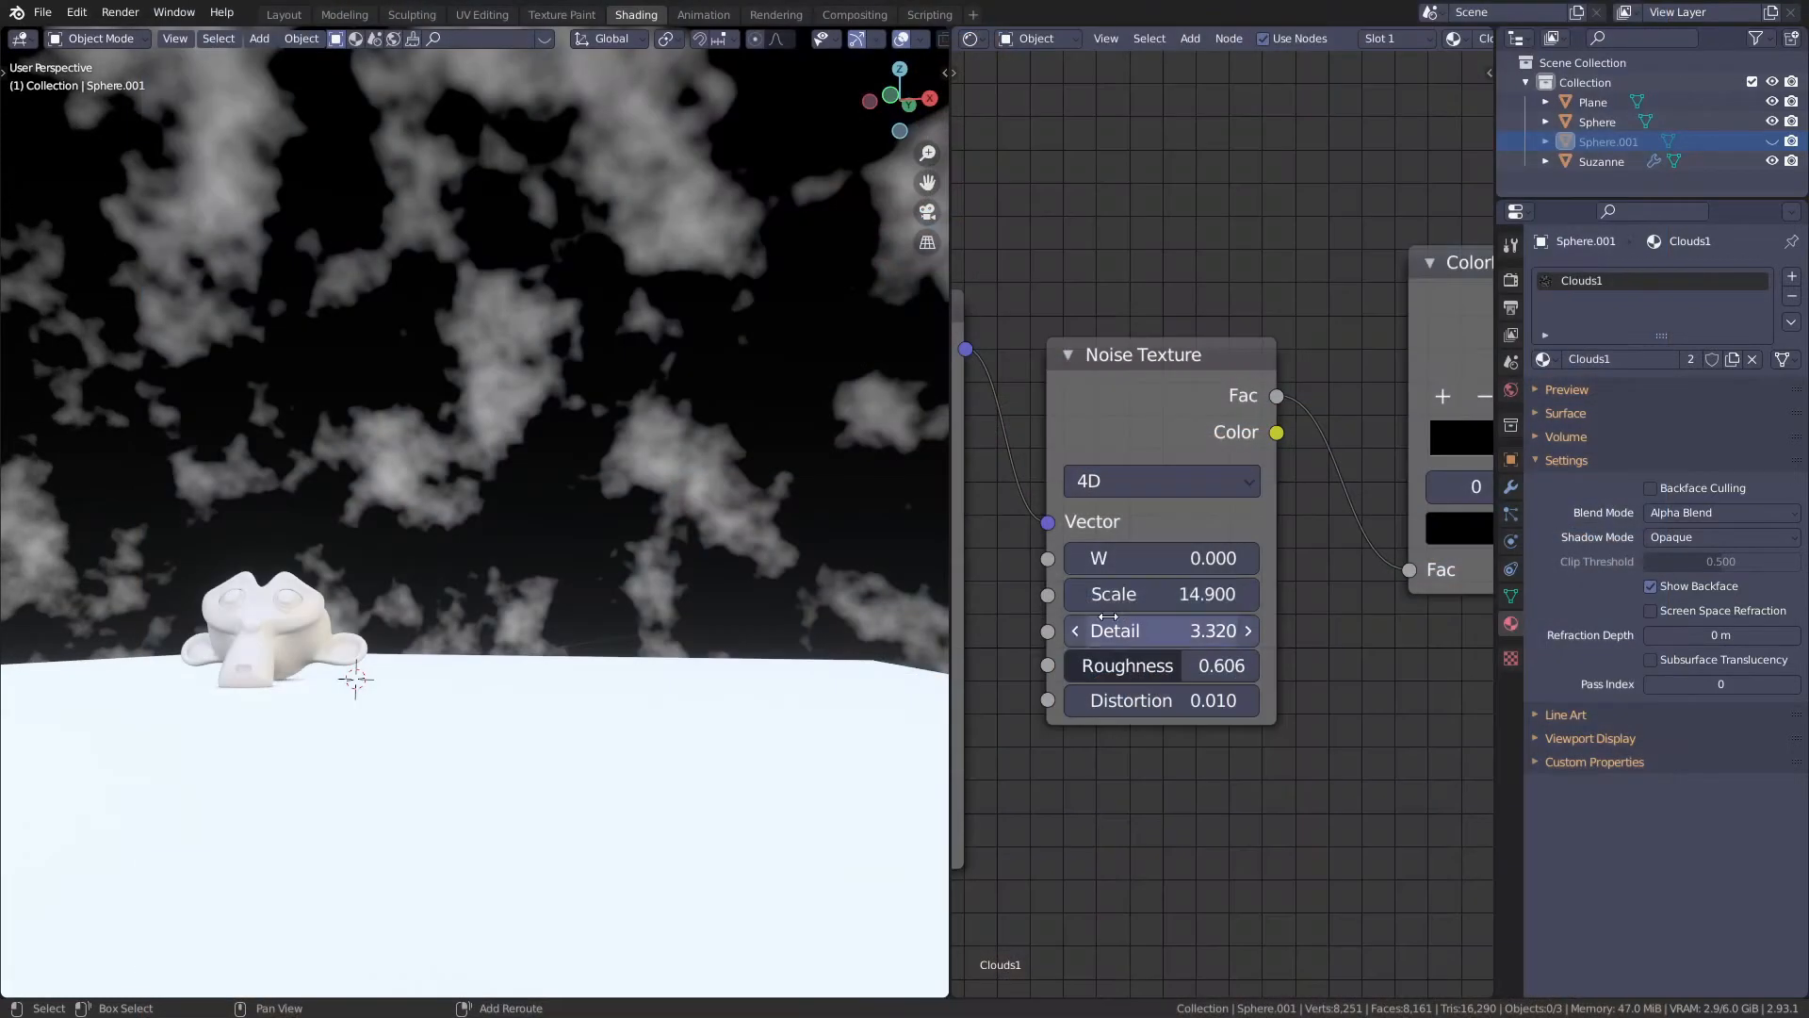
- Adjust the Noise Texture to scale 15.23, detail 2.86 and roughness 0.478 for more broken-up clouds
drag(1108, 593, 1083, 631)
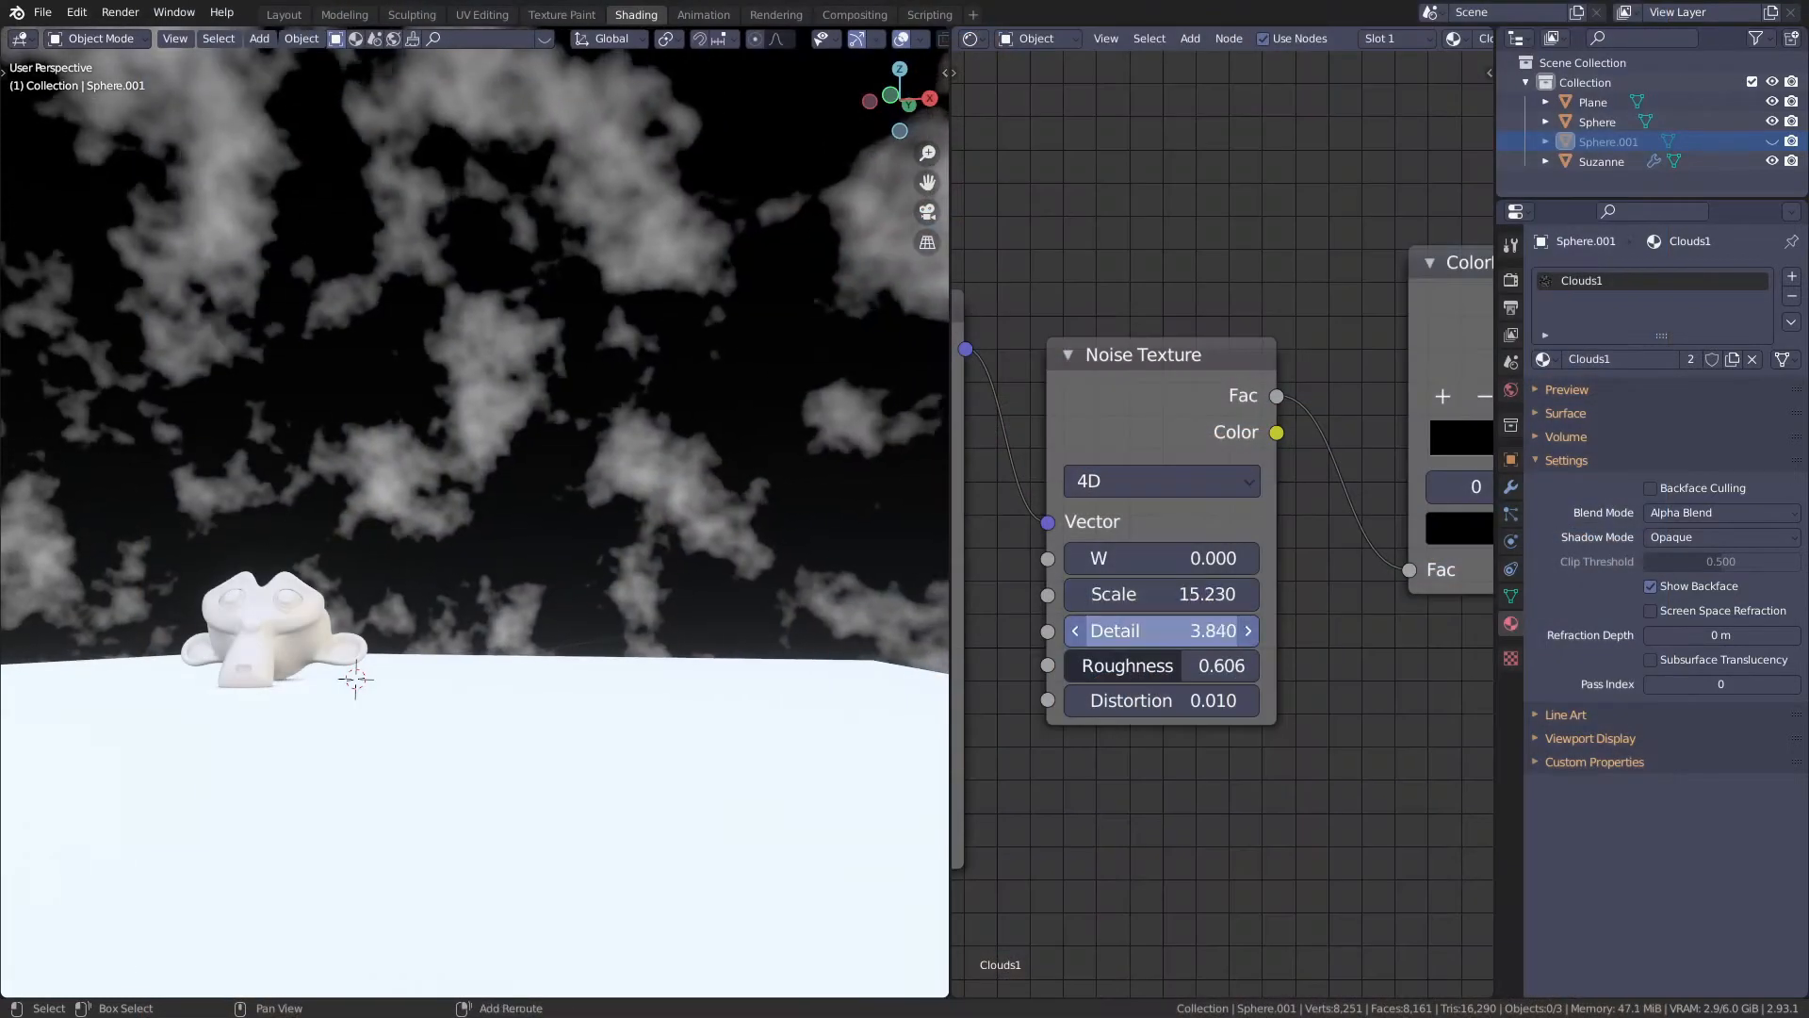
drag(1127, 665, 1140, 665)
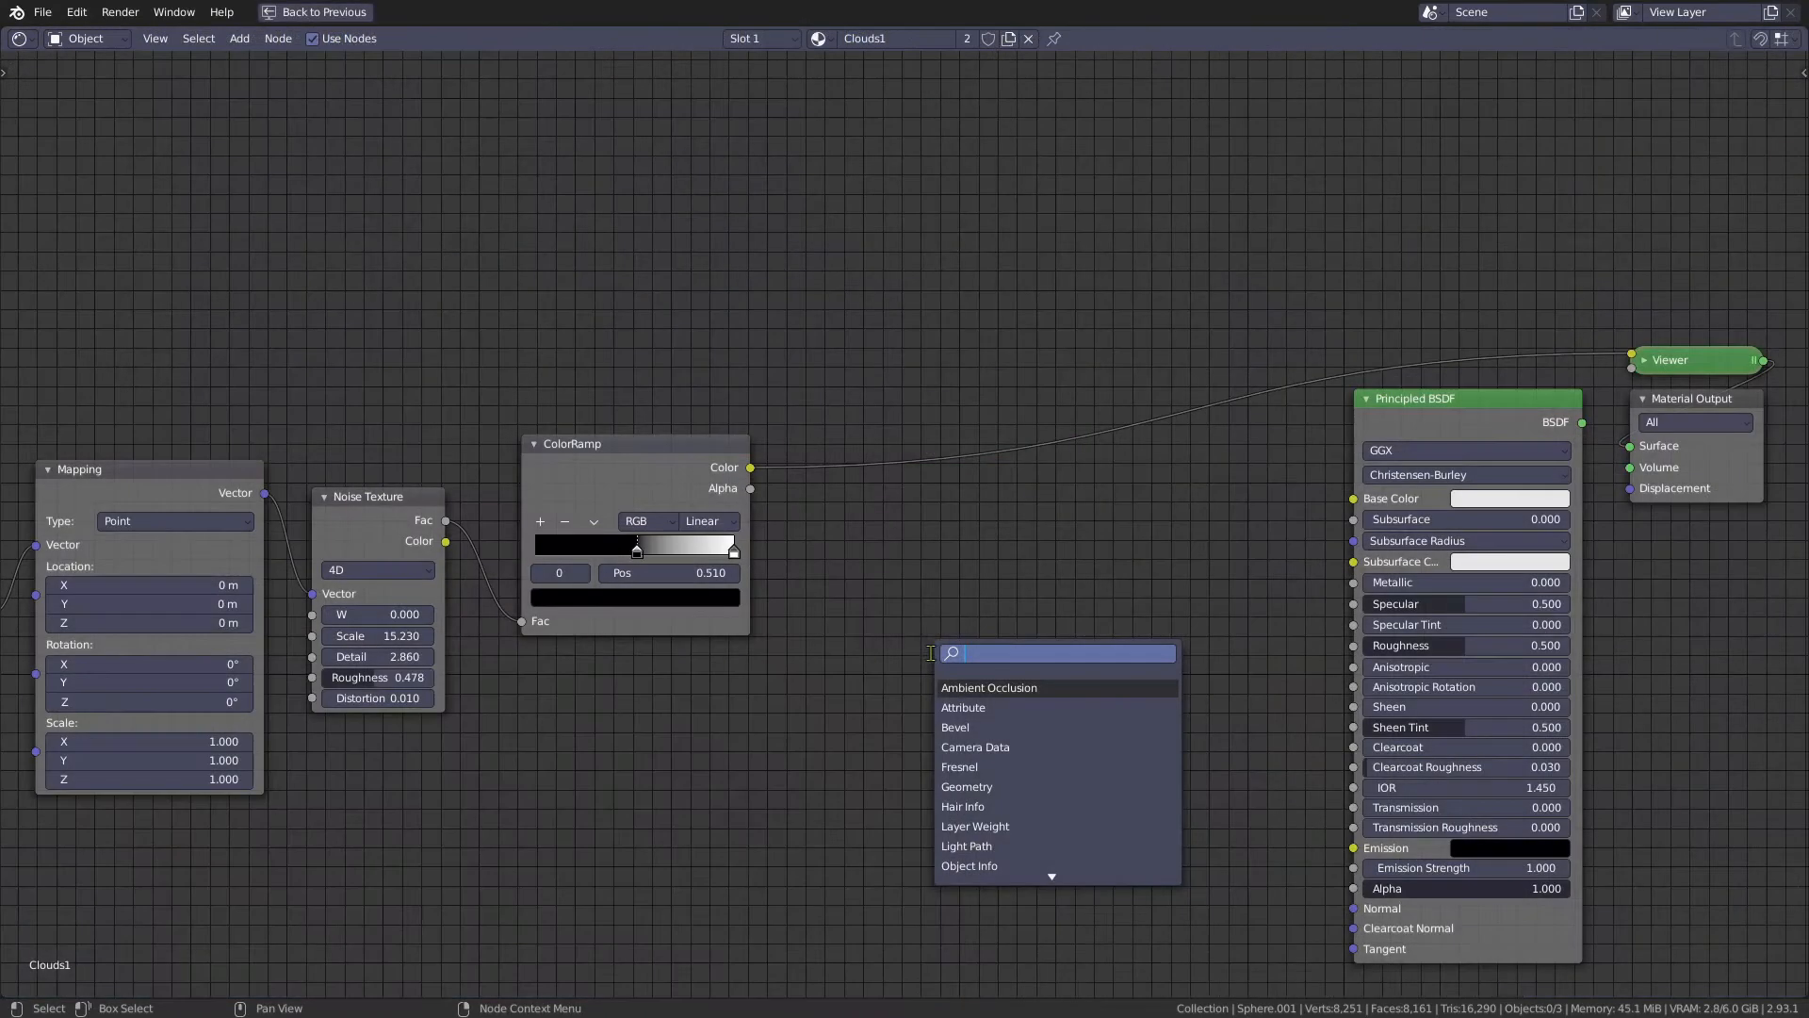
- Add a Transparent BSDF node and an Emission node, one above the other, between the ColorRamp and the Principled BSDF
text(trans)
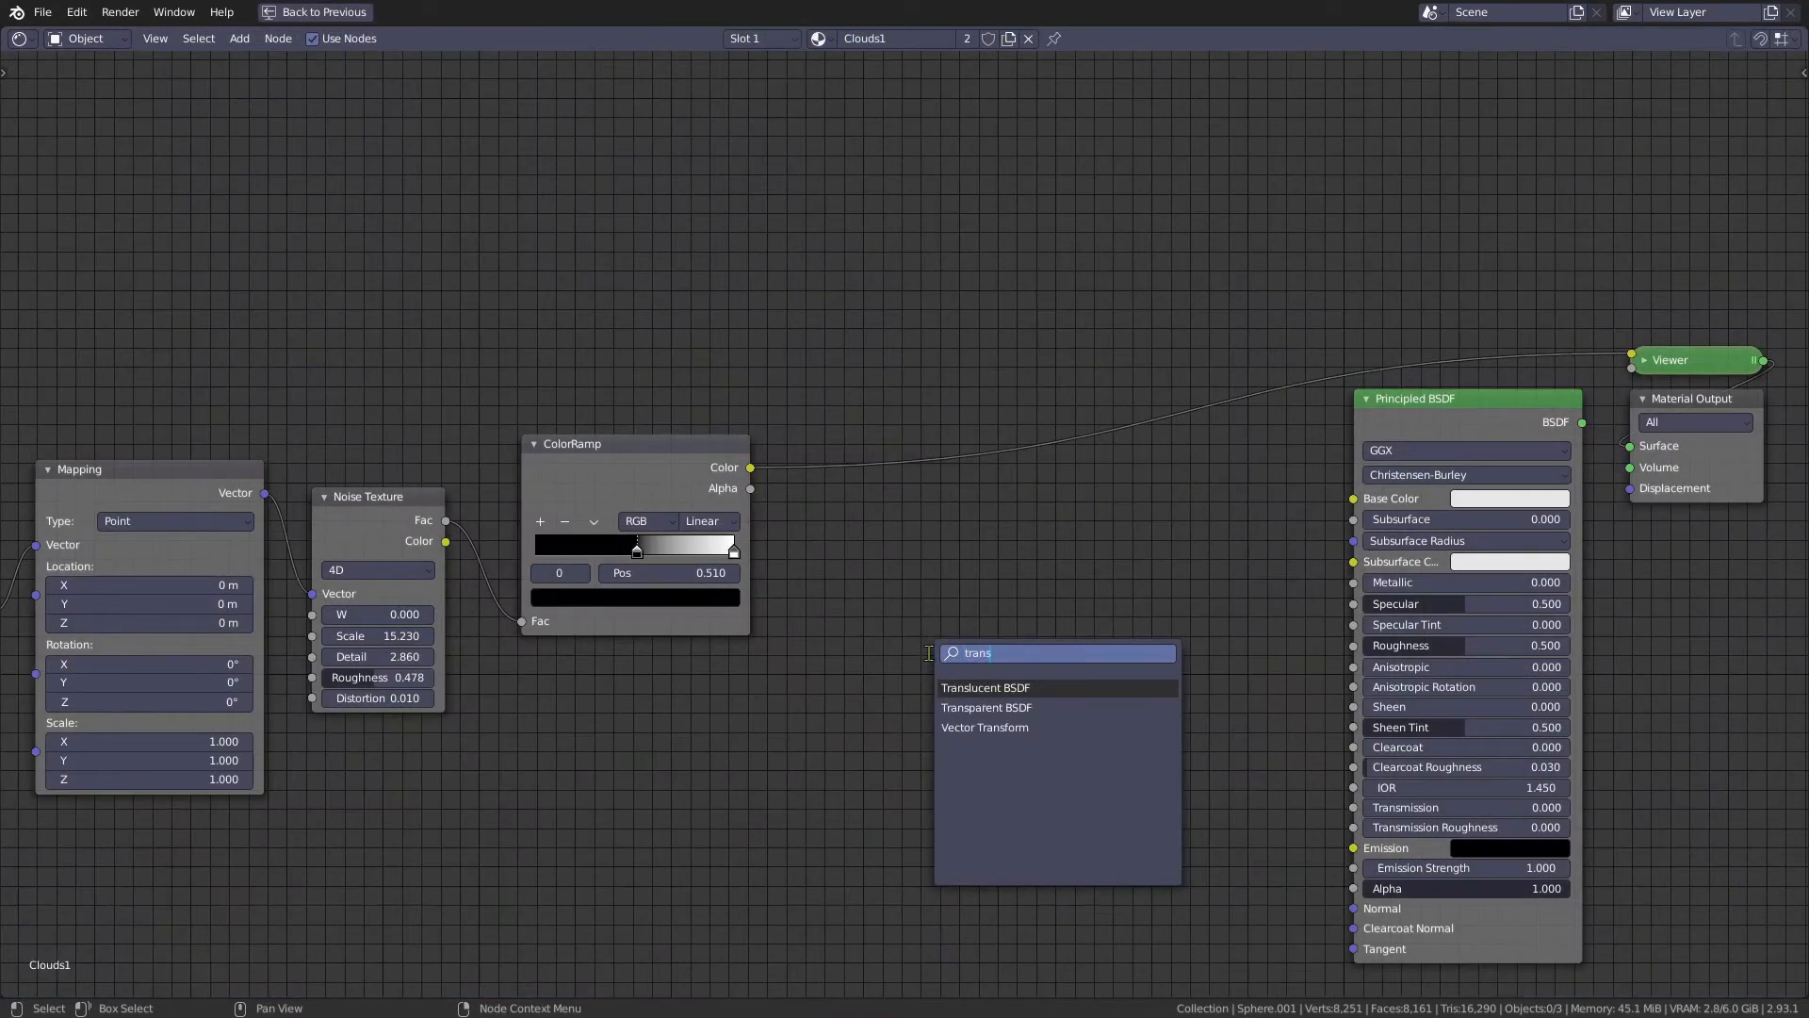
key(Return)
click(826, 615)
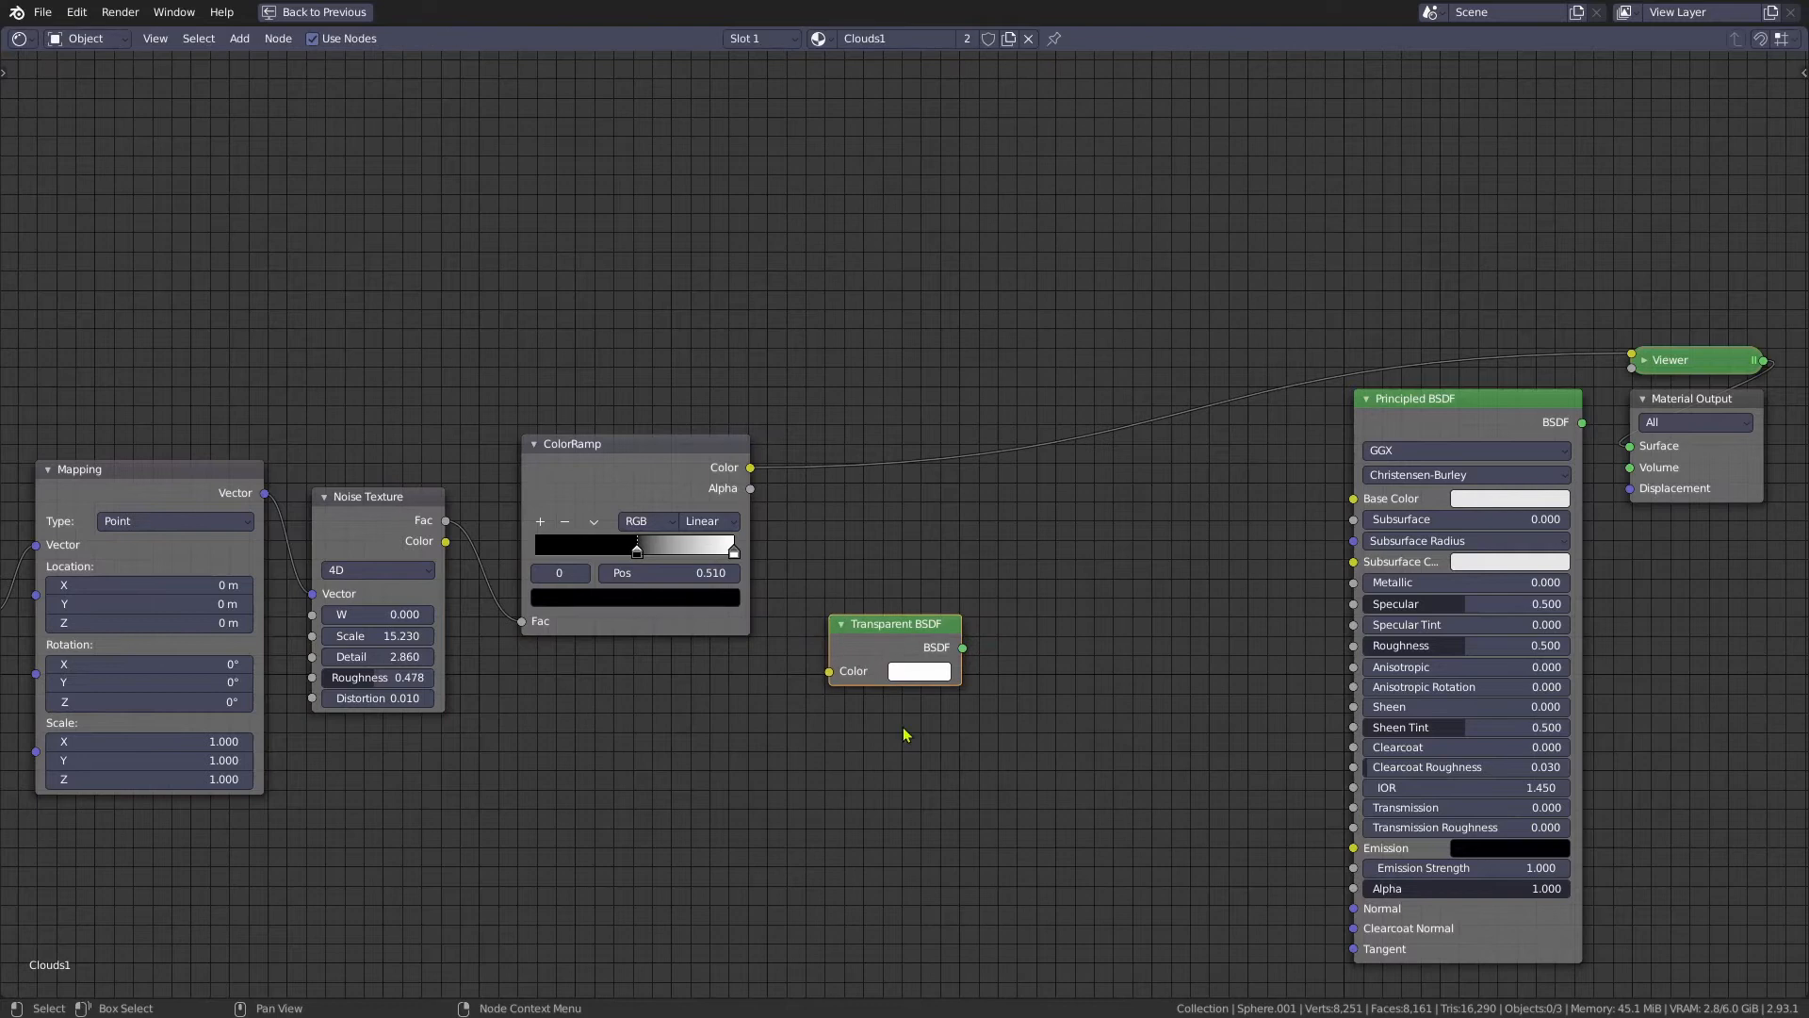
key(shift+a)
click(903, 727)
text(e)
key(Return)
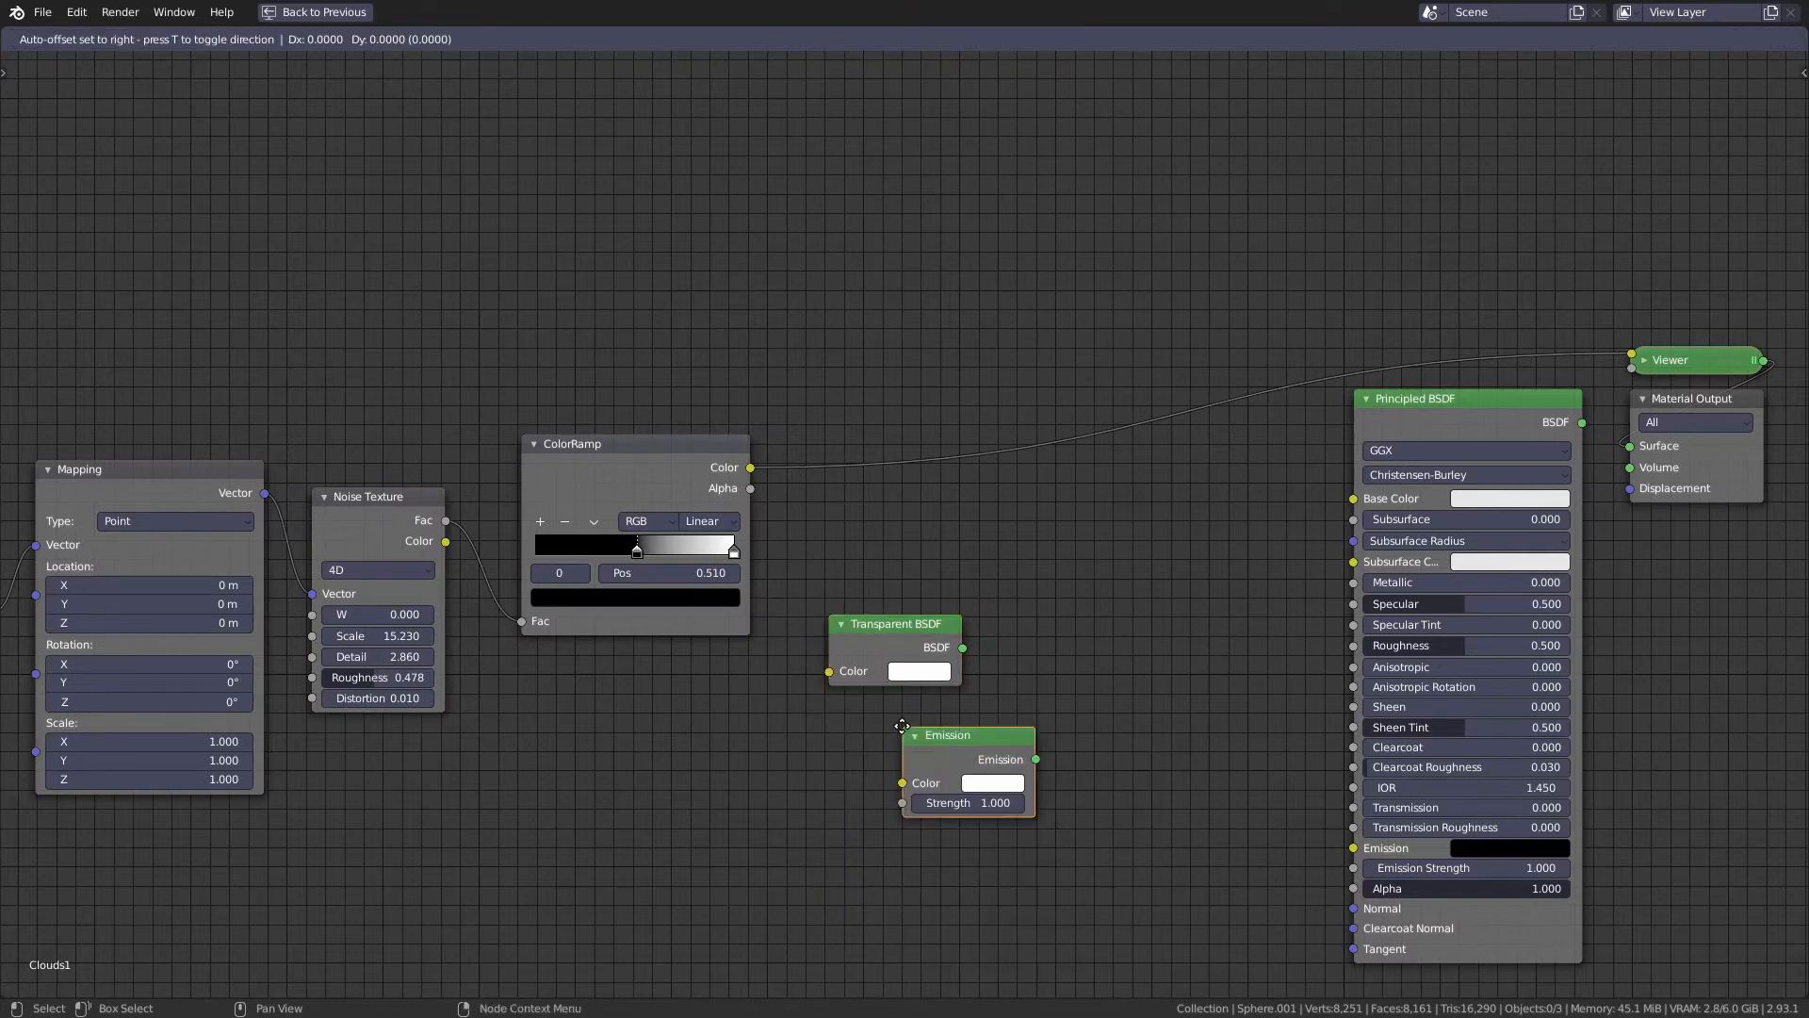
click(549, 600)
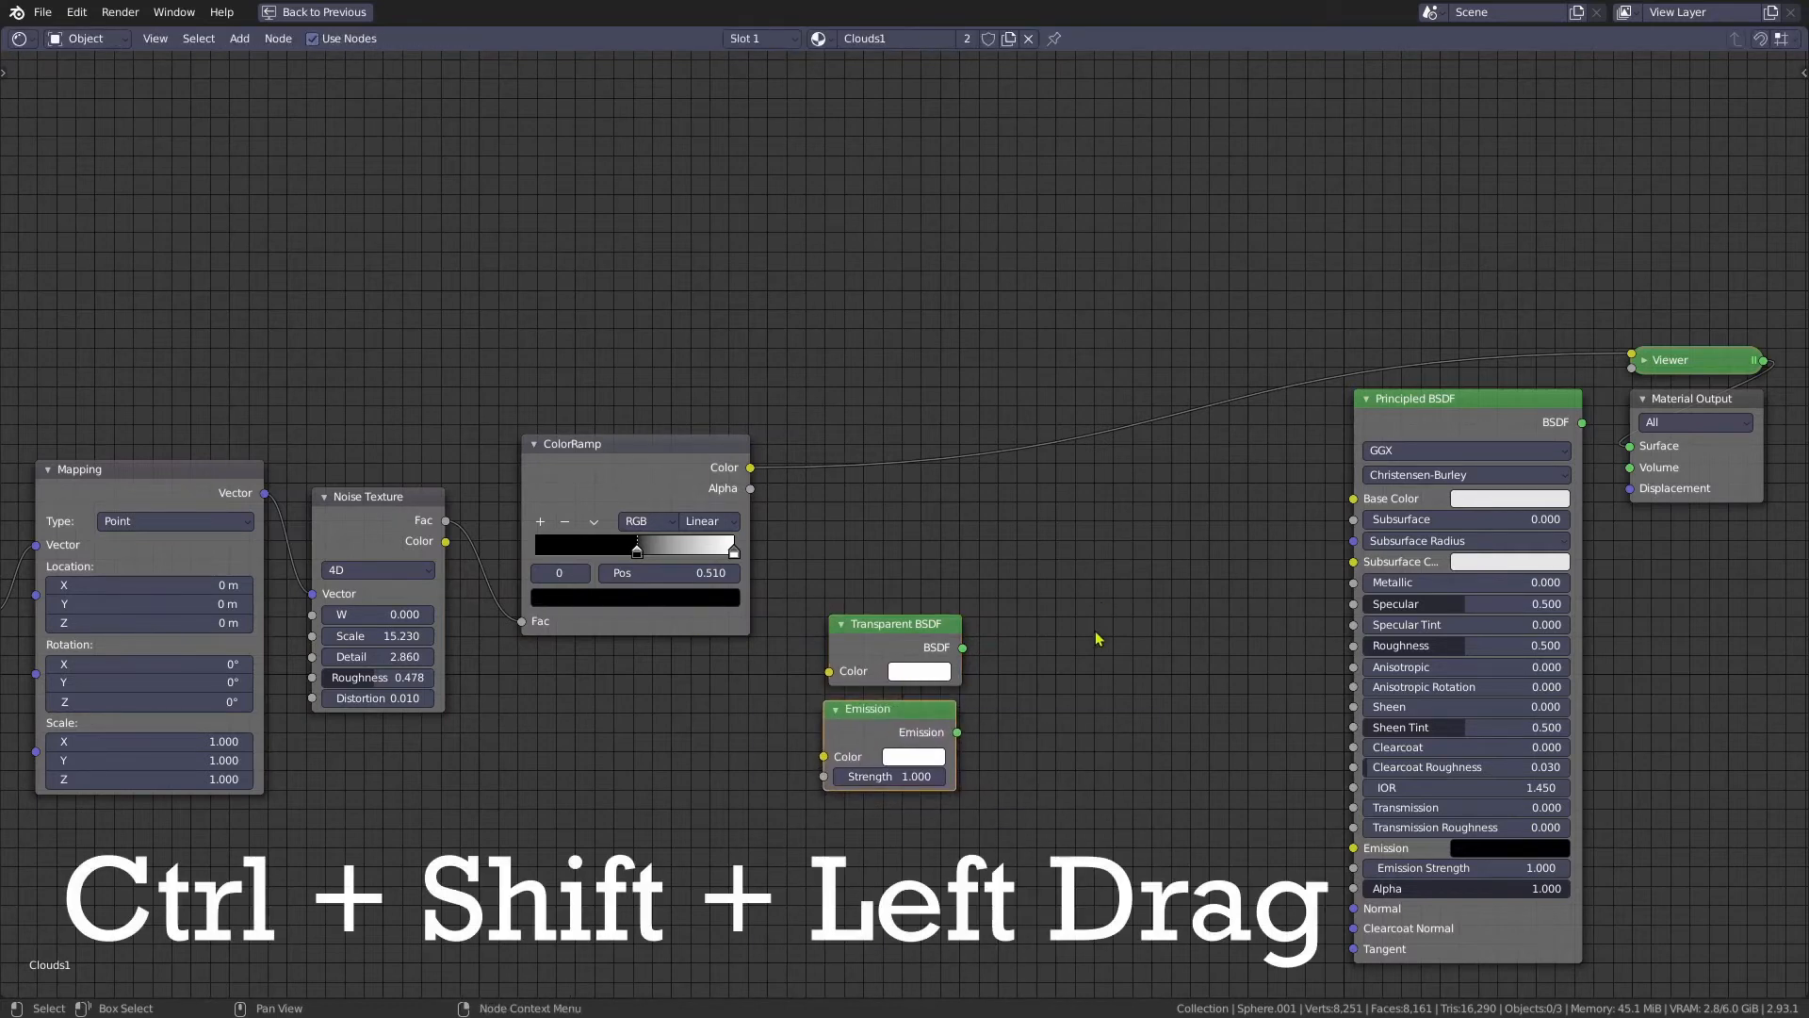
- Combine the Transparent BSDF and Emission in a Mix Shader using the ColorRamp color as factor, and delete the Principled BSDF
ctrl+shift+drag(903, 633, 914, 730)
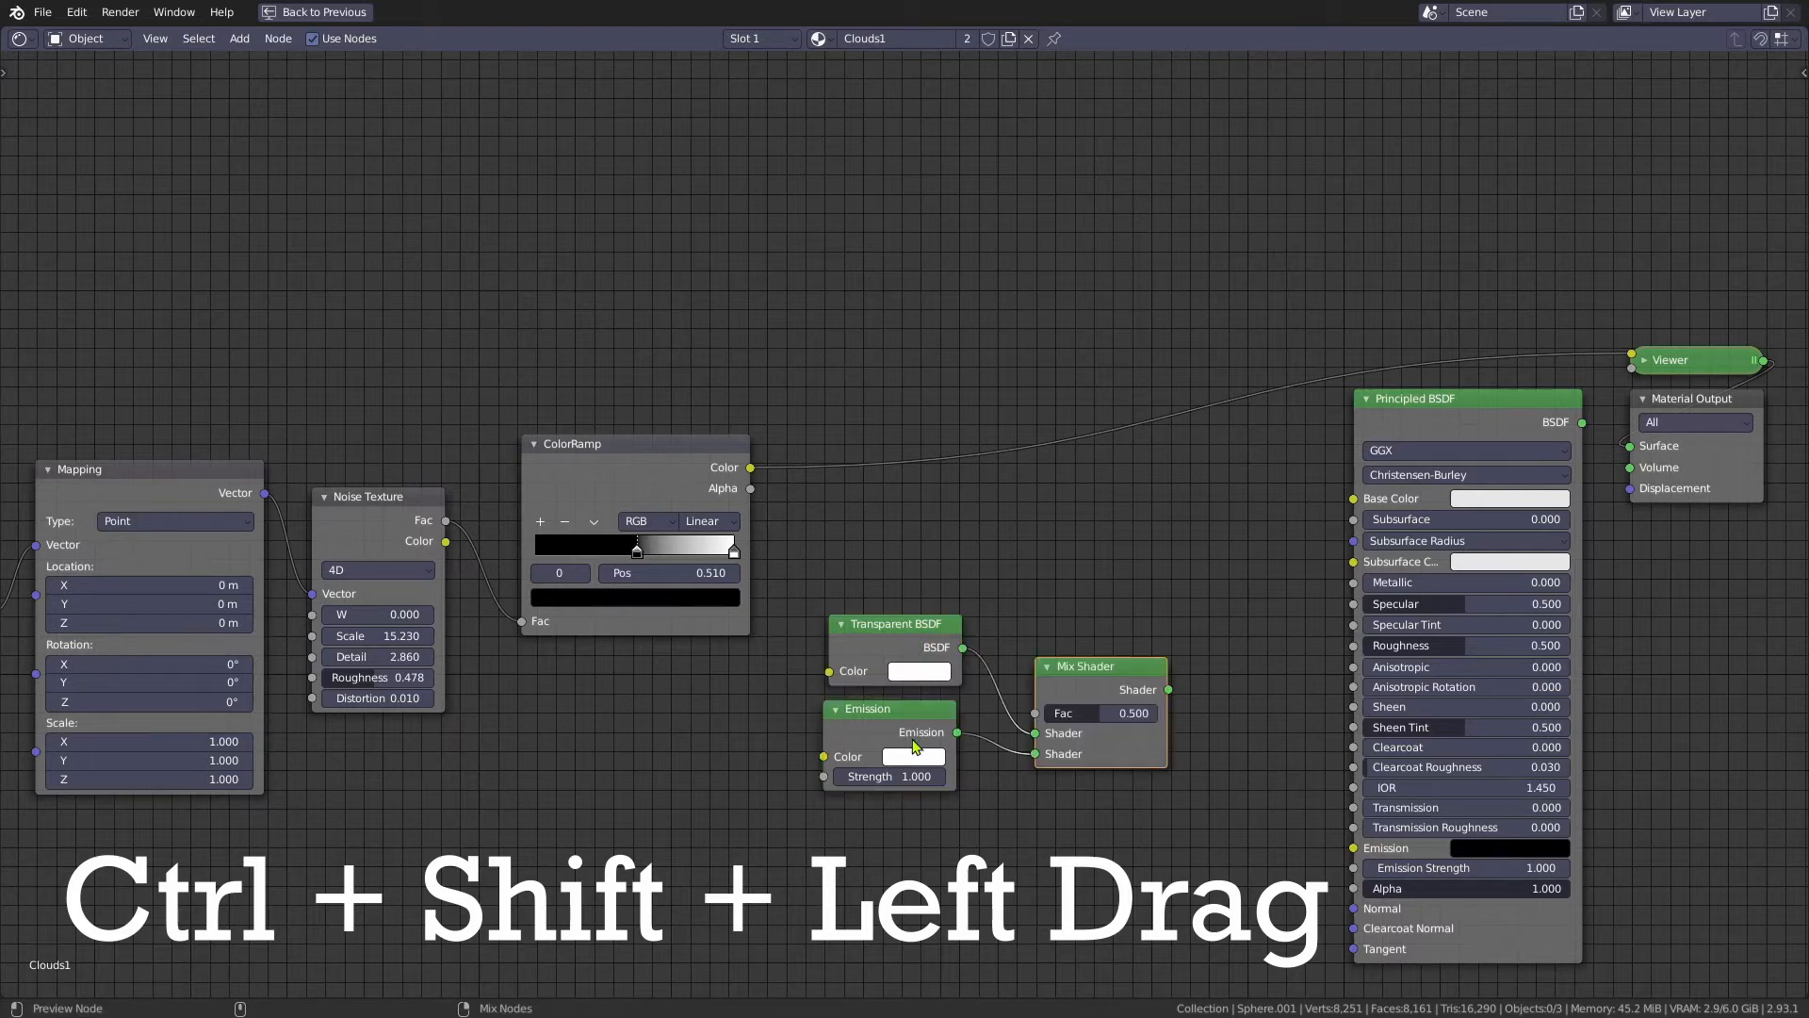
drag(1097, 685, 1079, 631)
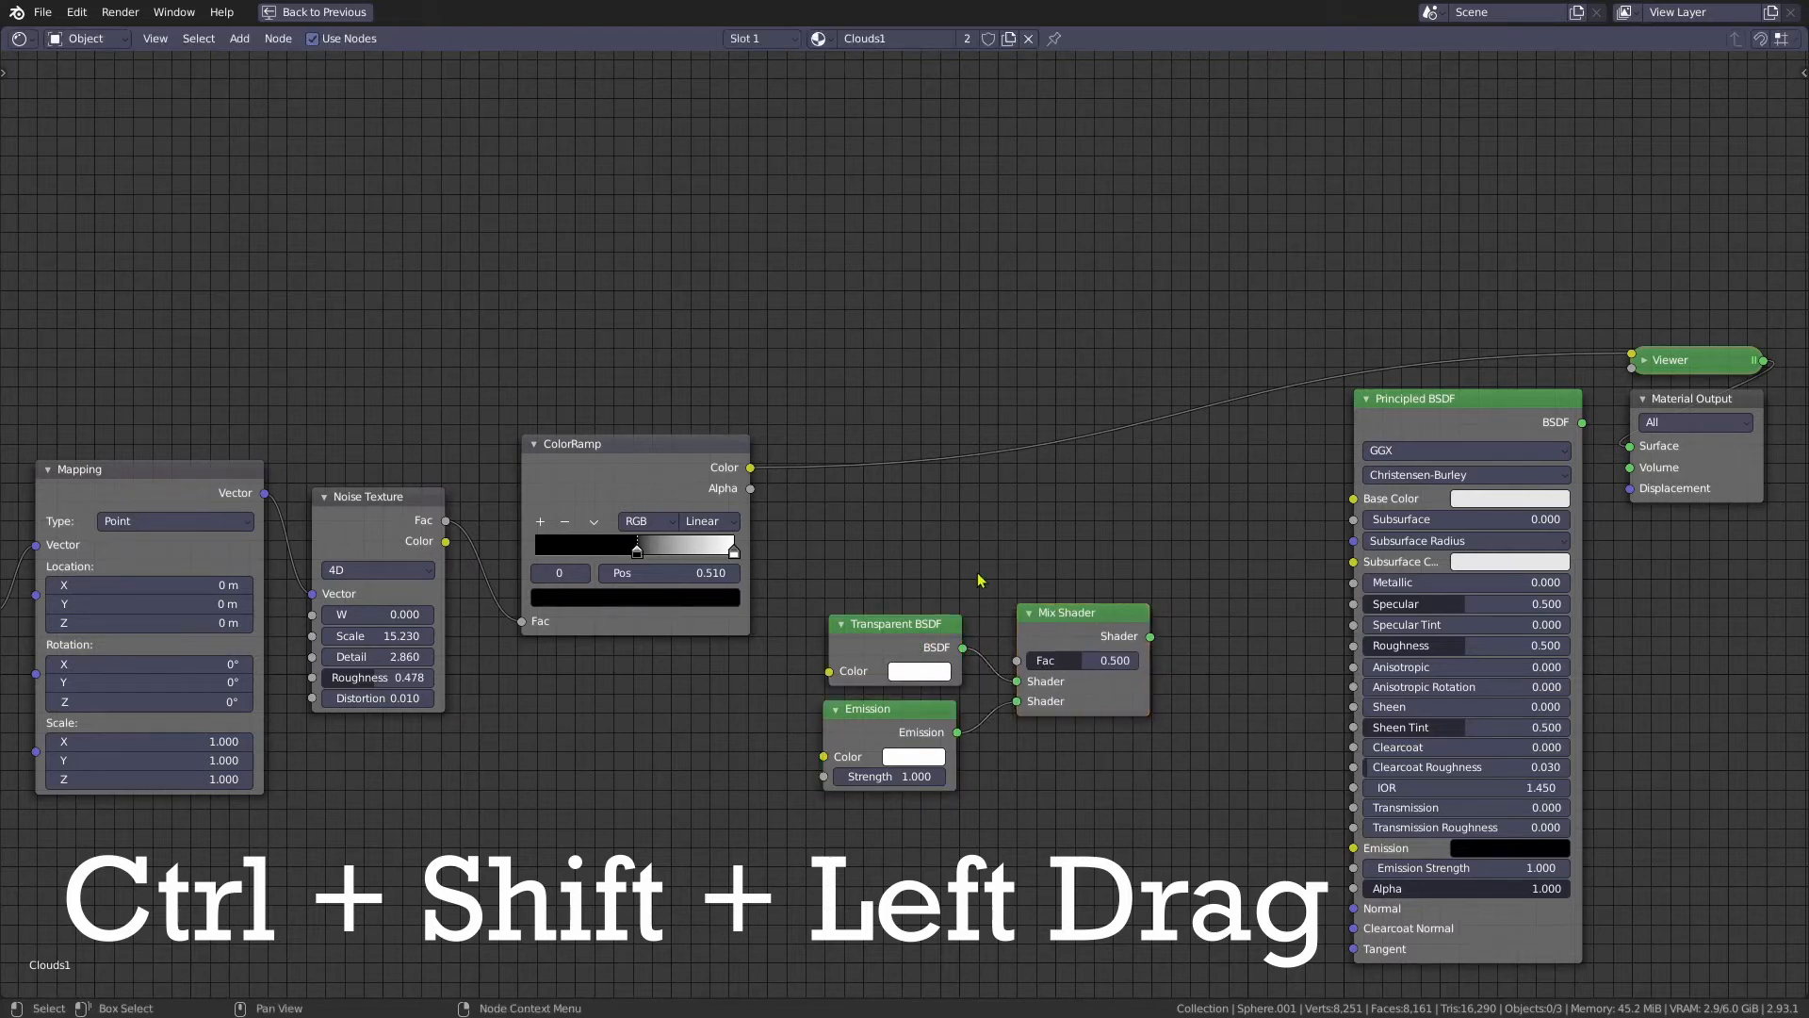
drag(898, 654, 898, 686)
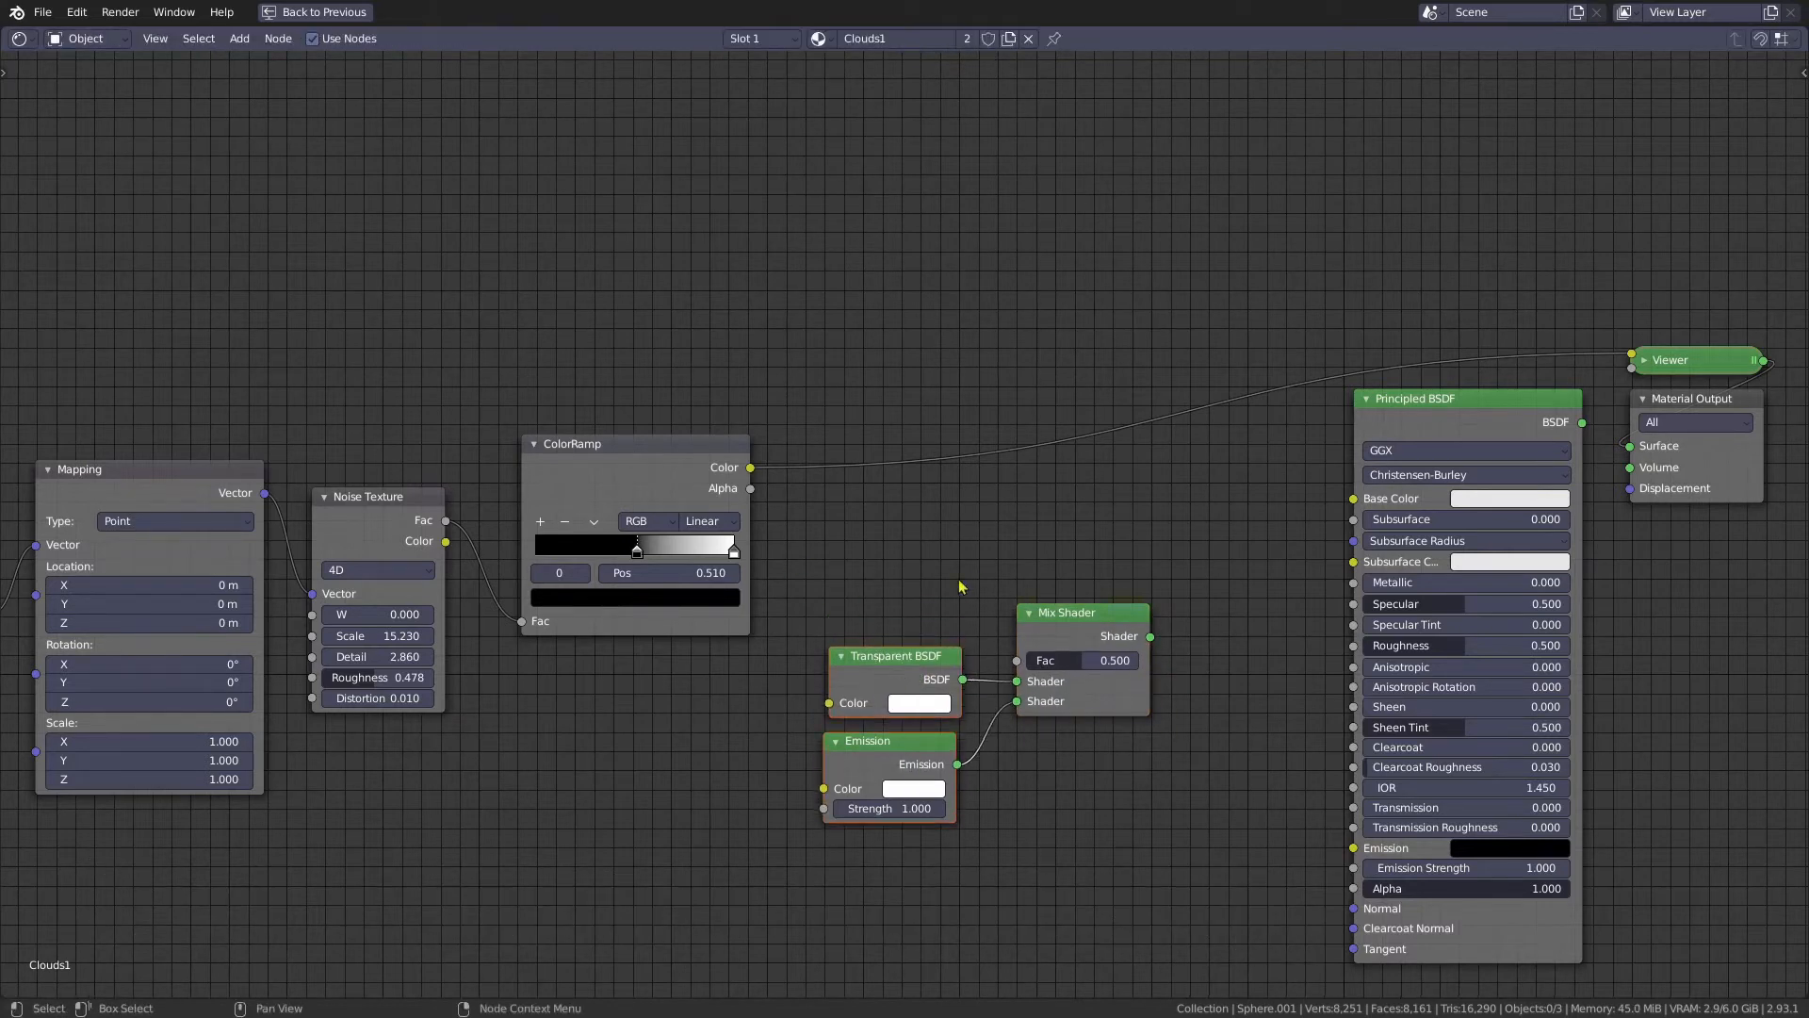
click(1468, 406)
key(x)
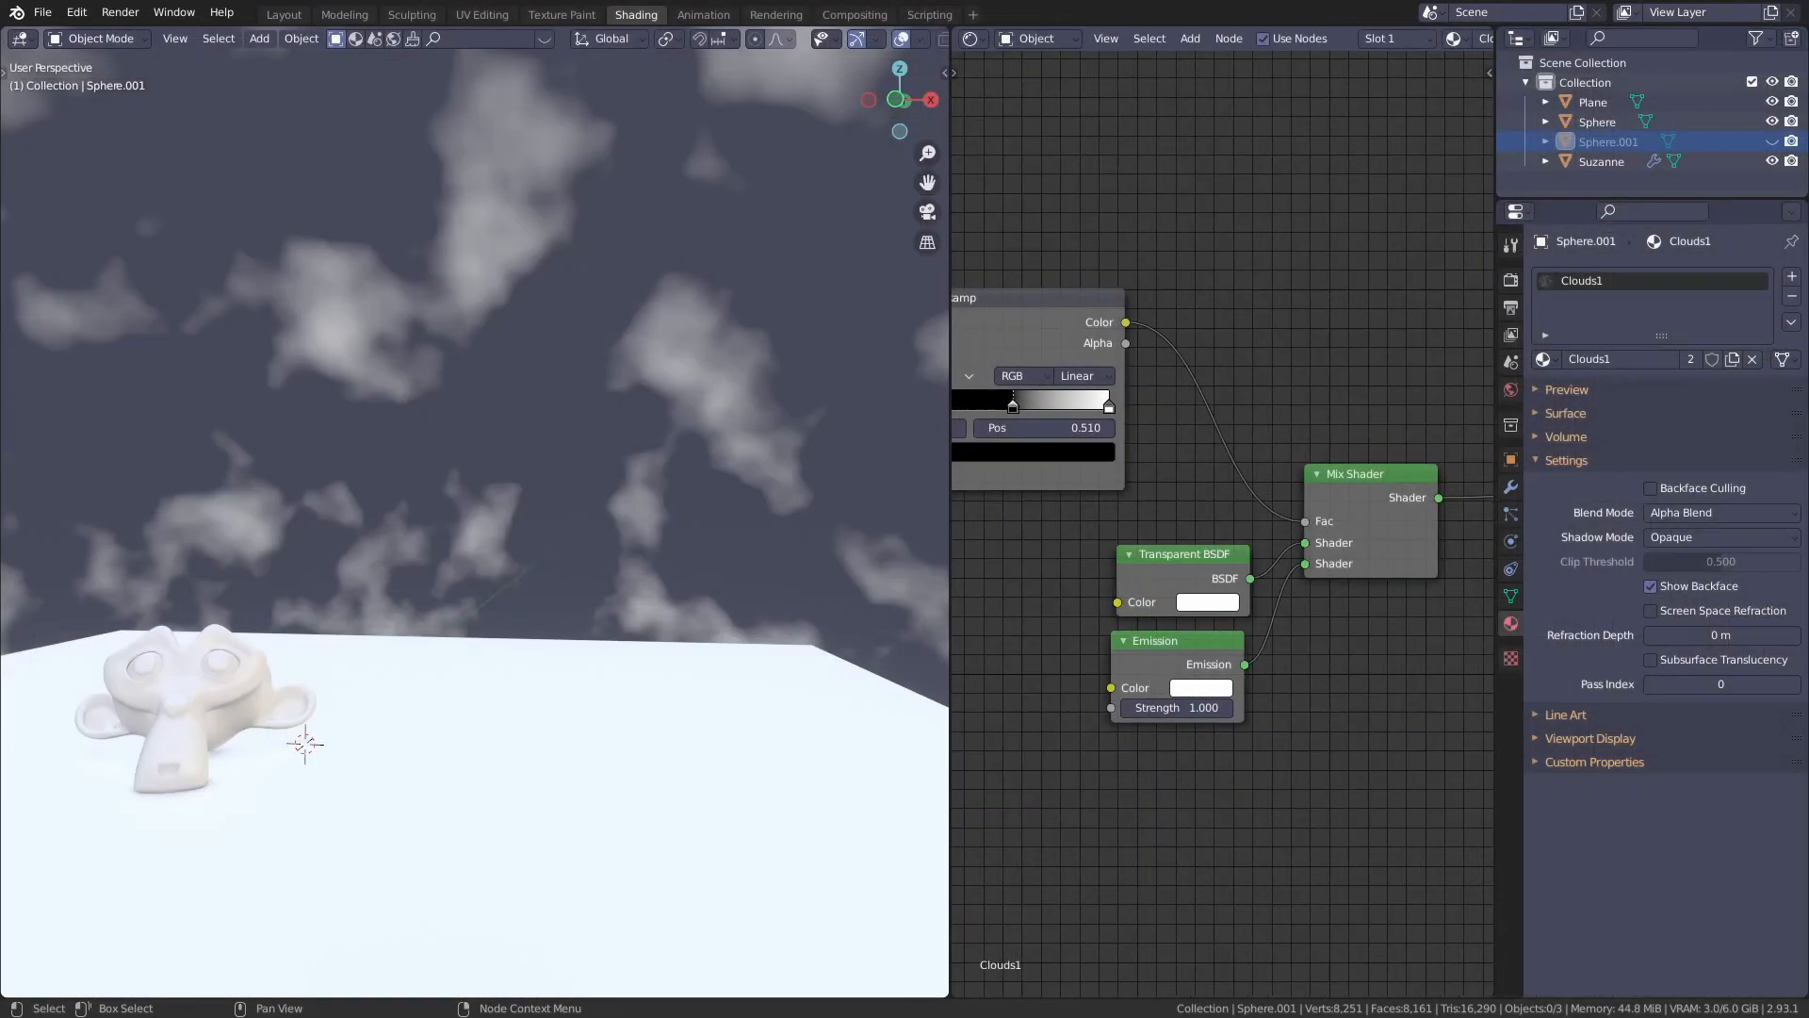
- Try a pale green Emission color with hue 0.296 and saturation 0.390, and set the emission strength to 1
middle_drag(1184, 733, 1212, 730)
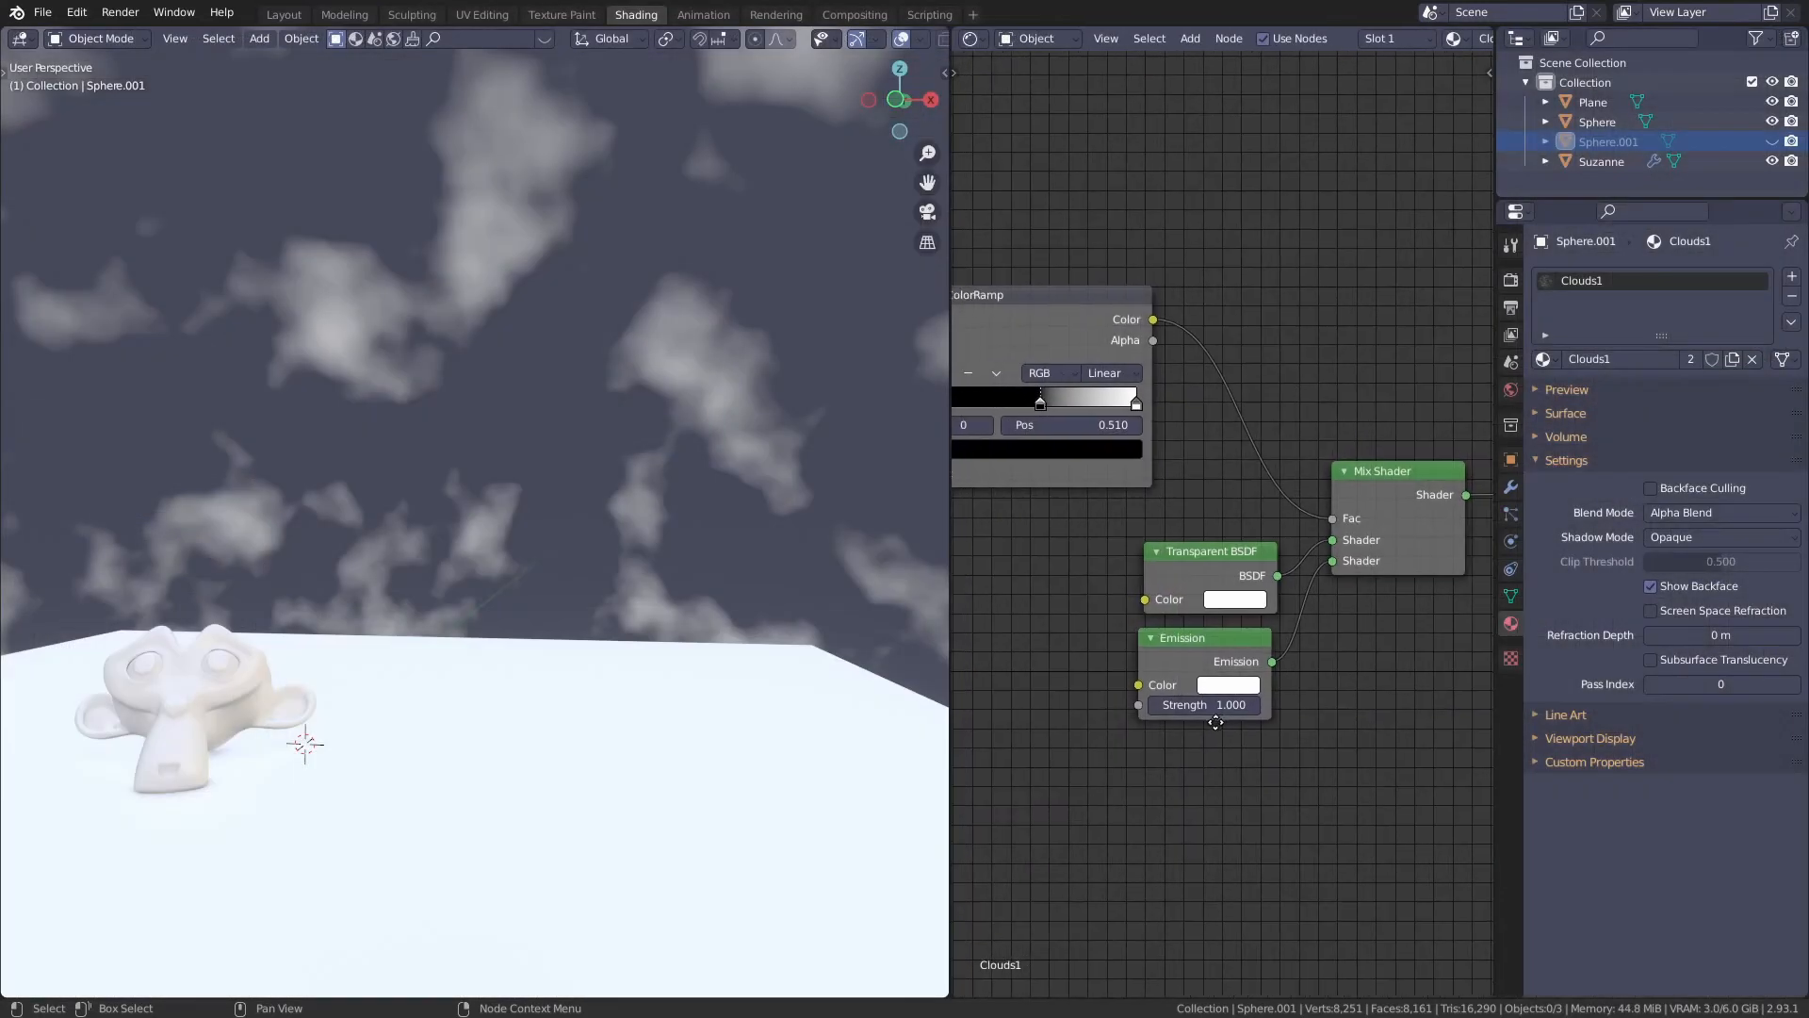
scroll(1210, 728, up, 3)
mouse_move(1216, 702)
shift+mouse_down()
mouse_move(1272, 700)
mouse_move(1182, 700)
mouse_move(1224, 702)
shift+mouse_up()
click(1233, 680)
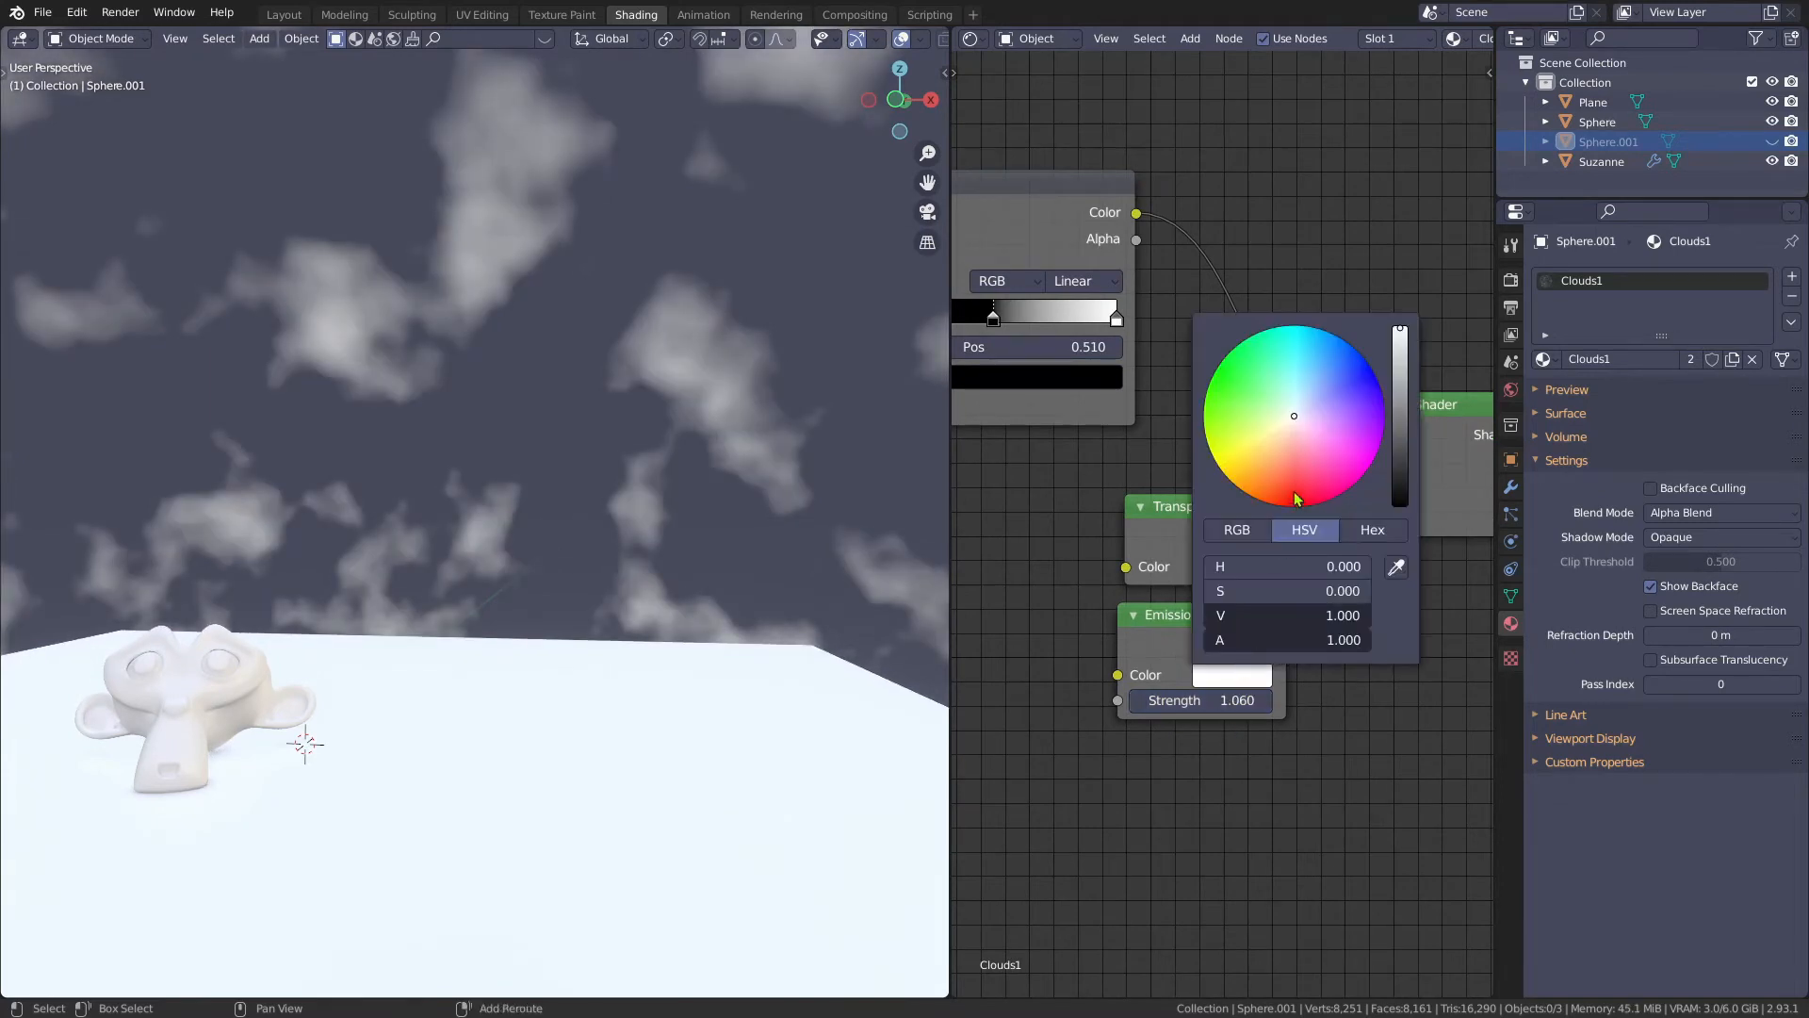
drag(1225, 591, 1263, 591)
mouse_move(1304, 417)
mouse_down()
mouse_move(1280, 415)
mouse_move(1315, 414)
mouse_move(1297, 434)
mouse_move(1281, 410)
mouse_up()
double_click(1230, 702)
text(1)
key(Return)
- Set the Emission color to a very pale blue with RGB values 0.868, 0.964 and 1.000
click(1231, 689)
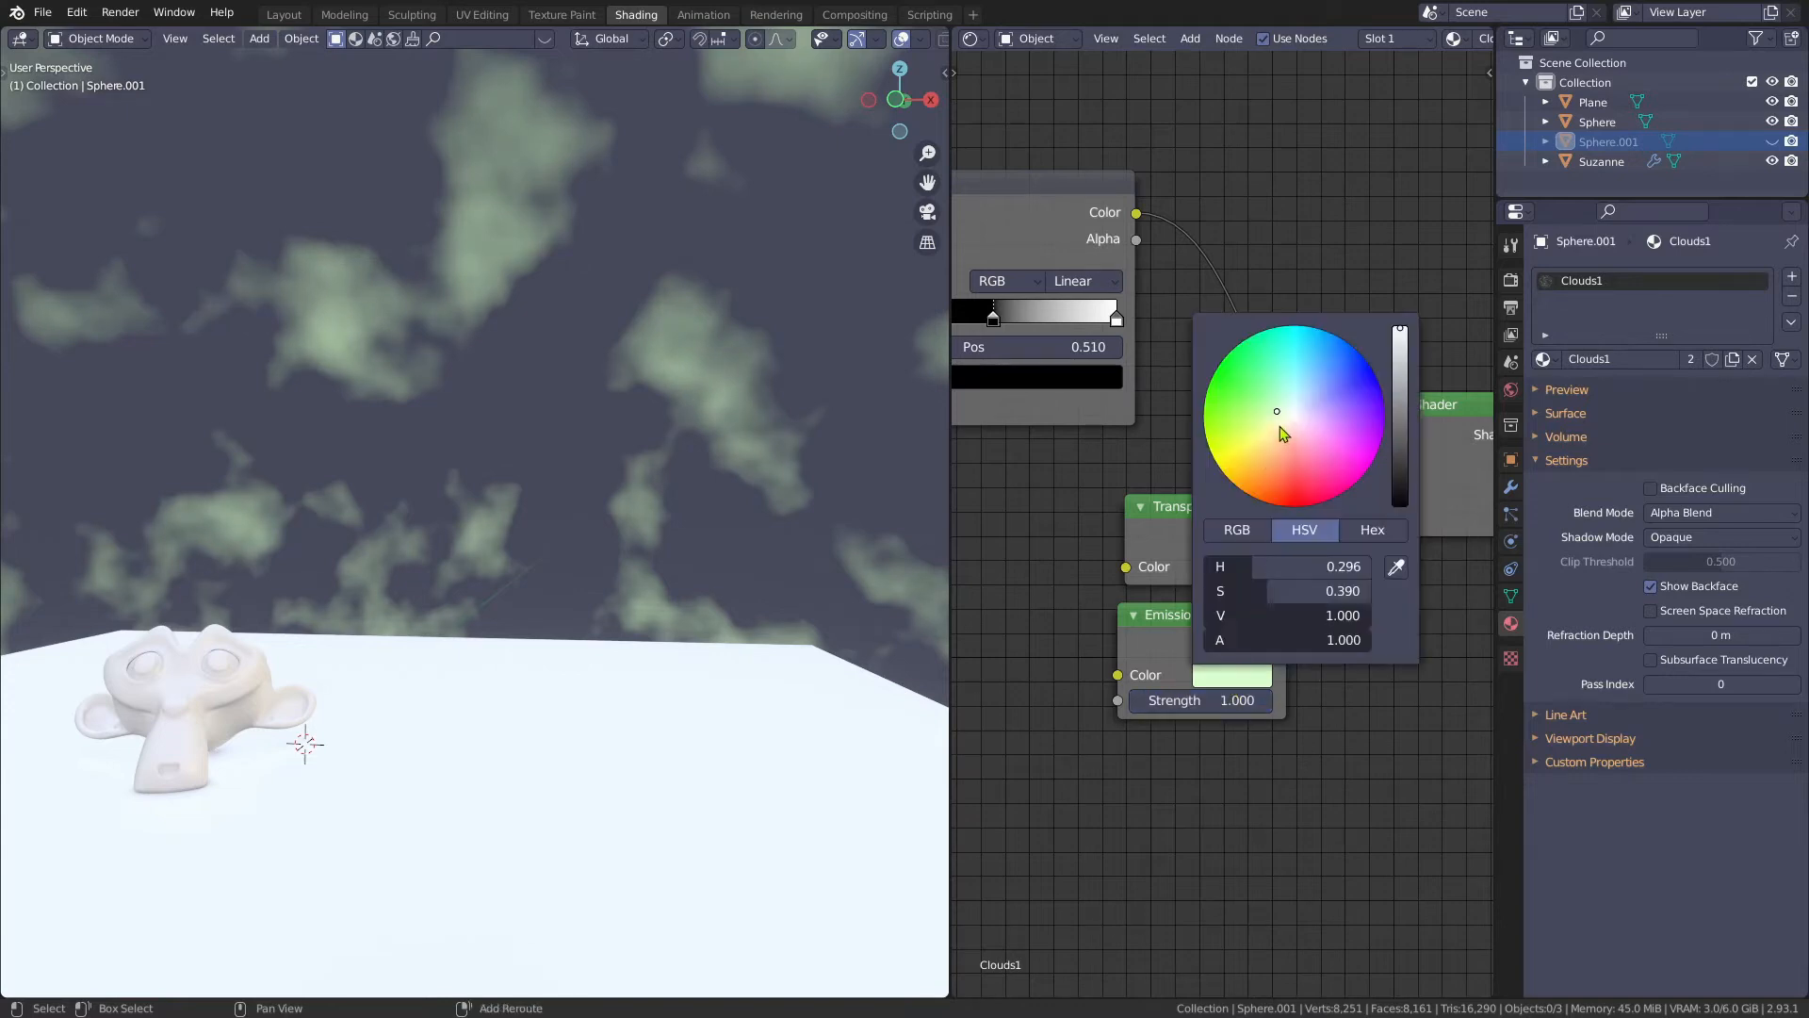
click(1234, 537)
drag(1262, 571, 1262, 617)
text(1)
key(Return)
shift+drag(1321, 392, 1323, 373)
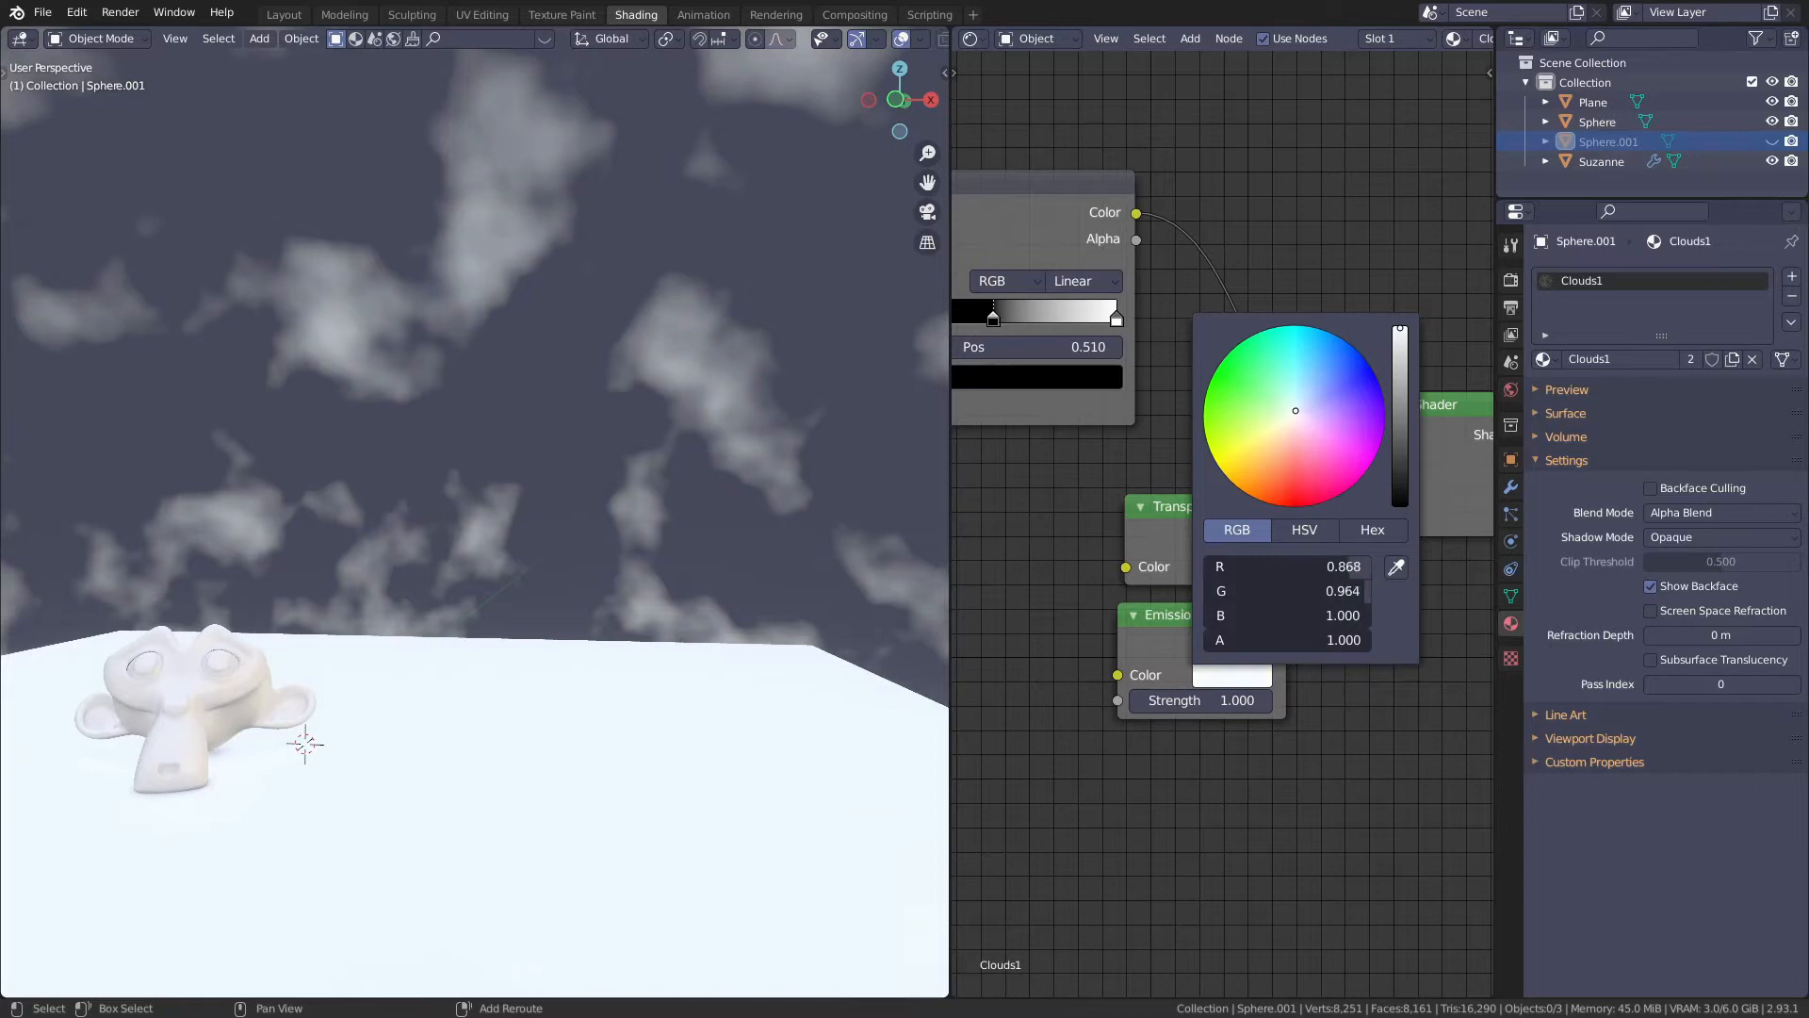
- Drive the Mapping node's X location with the expression #frame/200/50
scroll(1339, 773, down, 5)
middle_drag(1343, 754, 1248, 751)
scroll(1202, 741, up, 1)
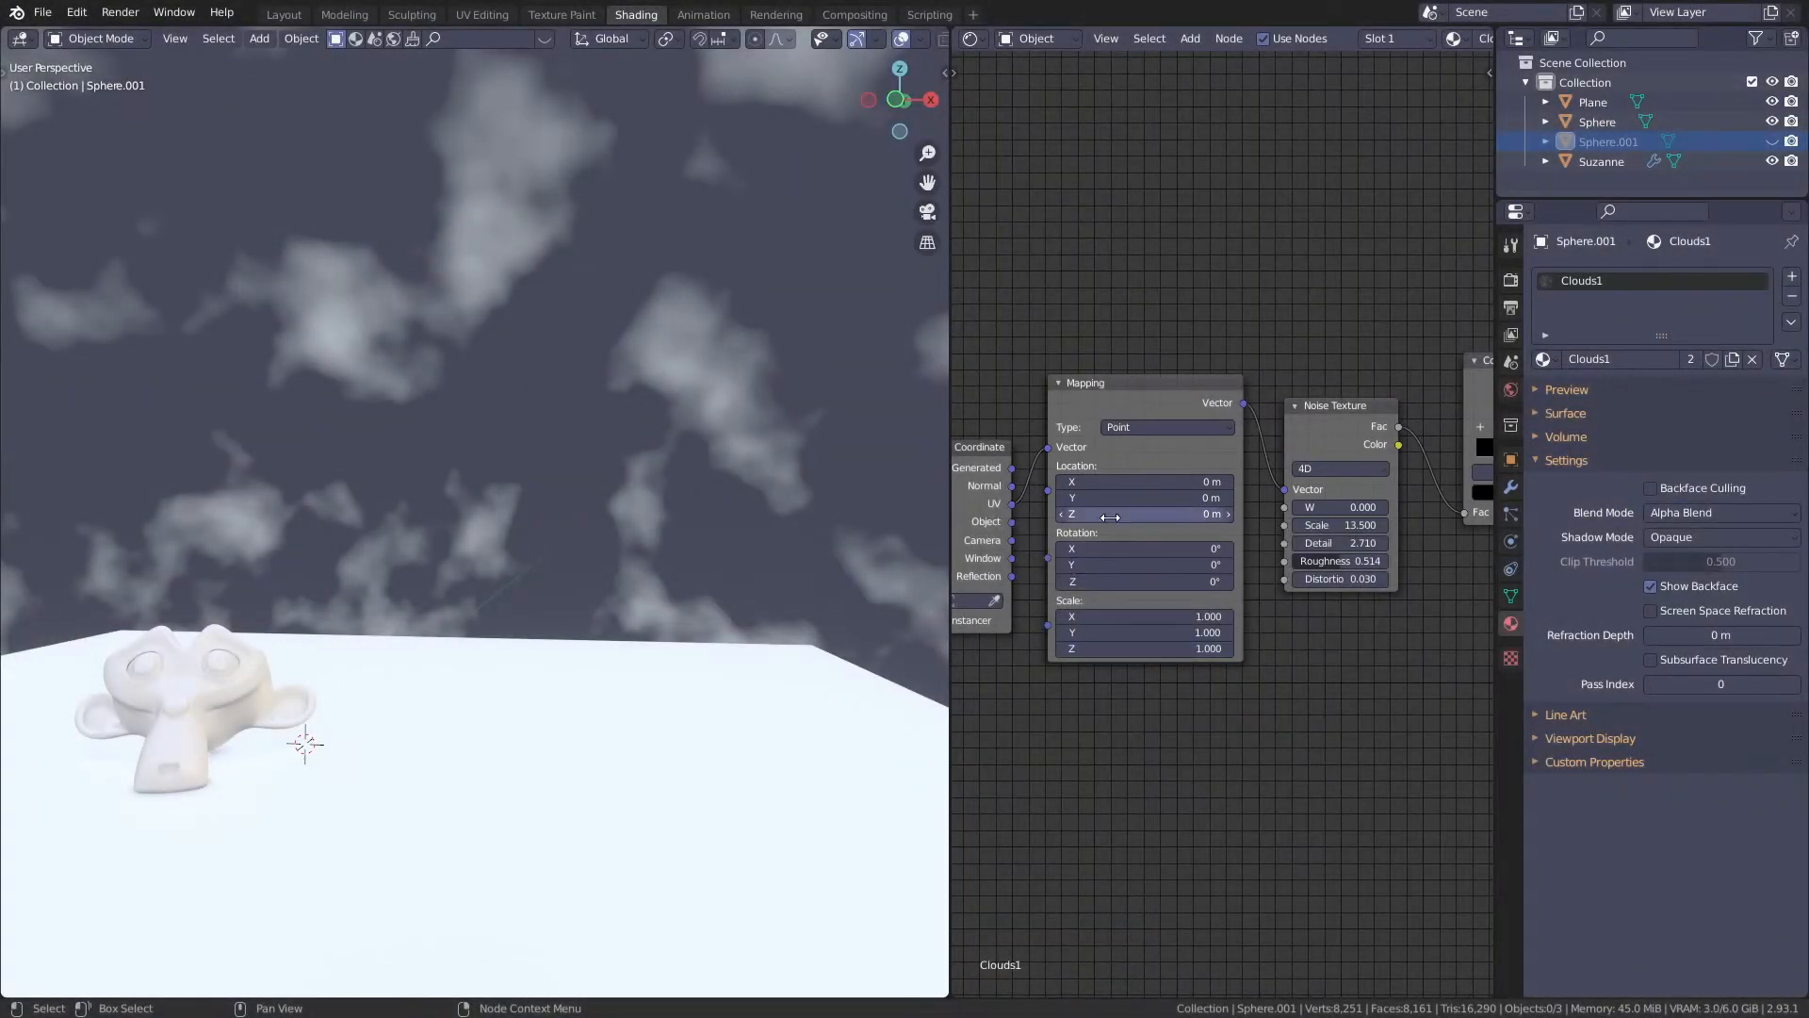
scroll(1134, 480, up, 1)
click(1134, 478)
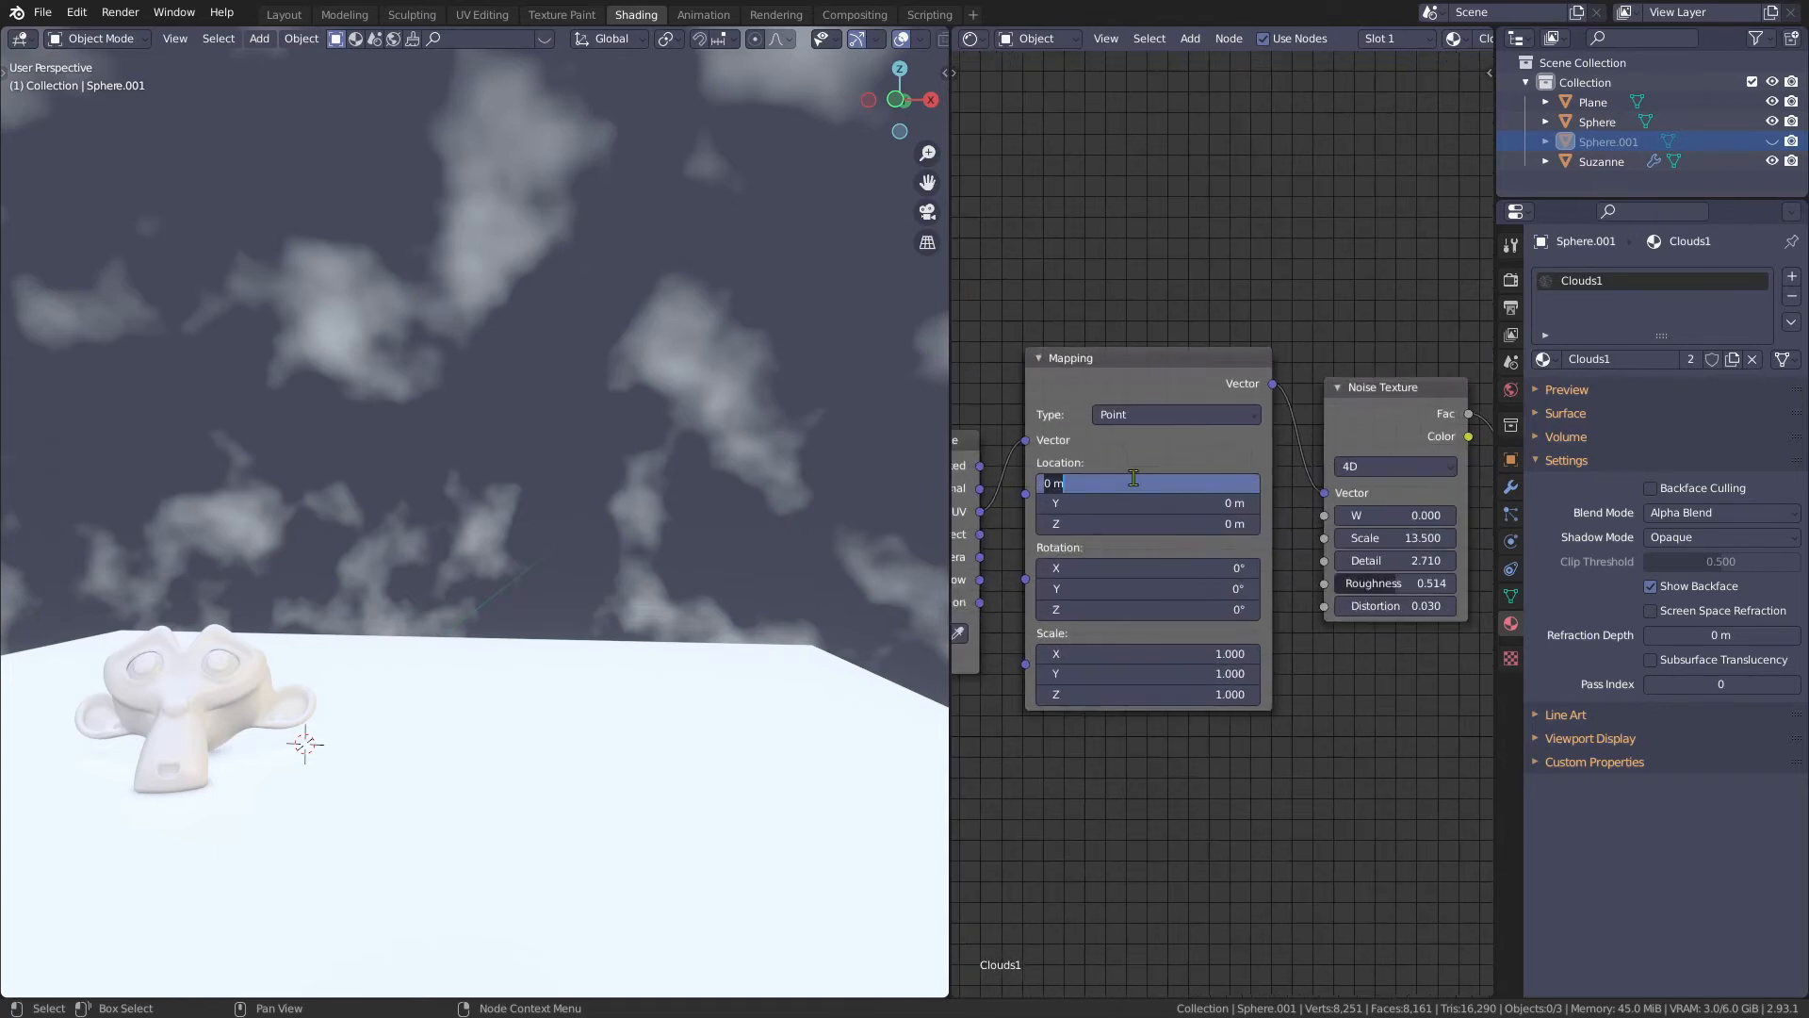
text(#frame/200/)
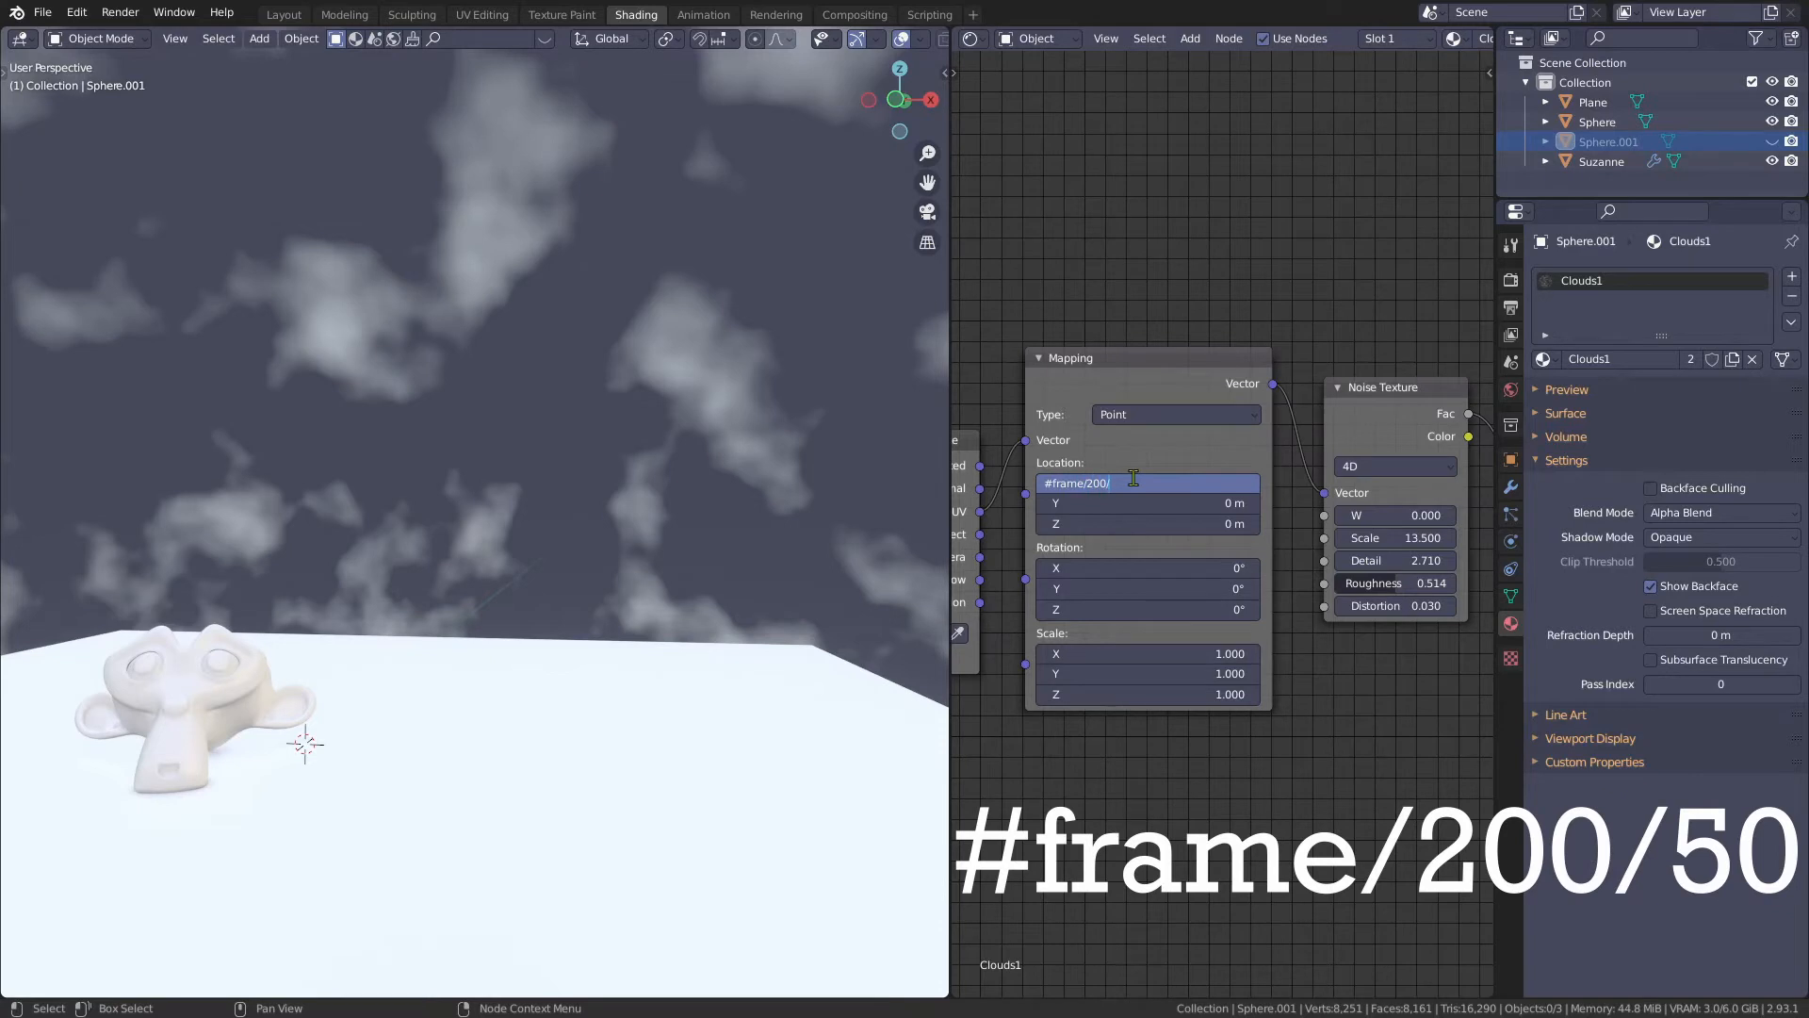
- Play the animation to preview the drifting clouds, save the file and return to the first frame
key(space)
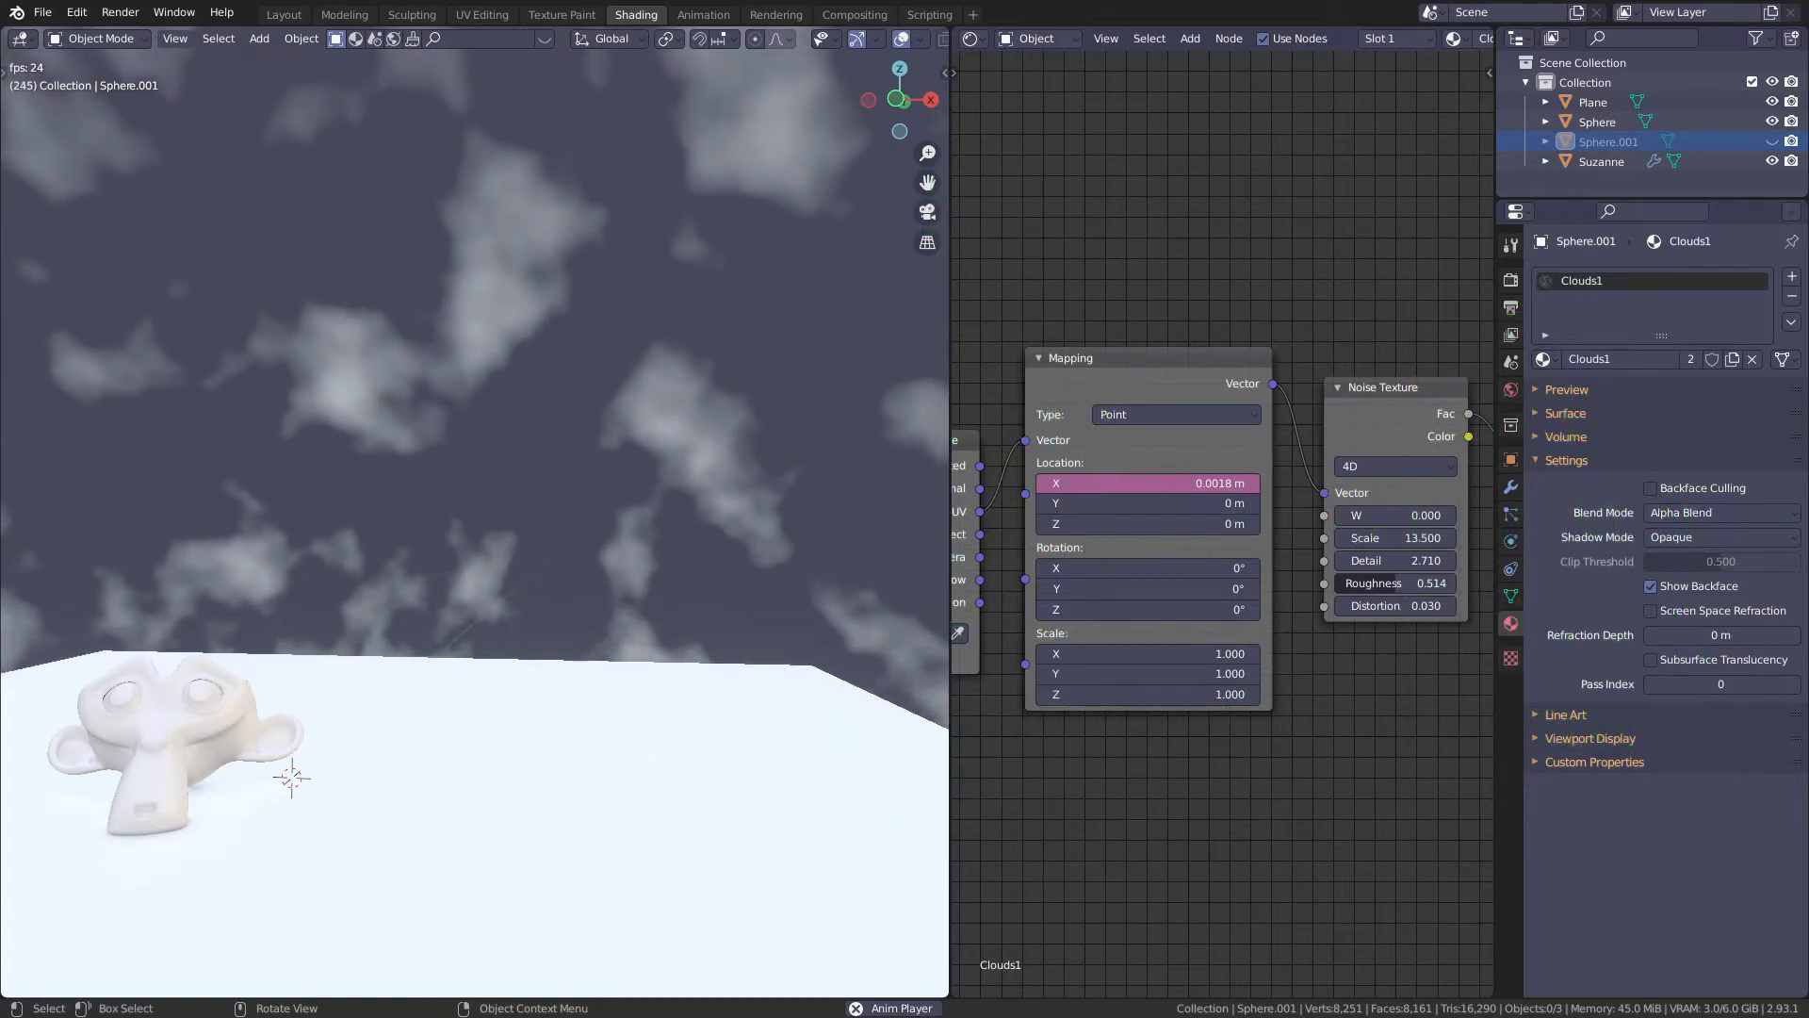
key(space)
key(ctrl+s)
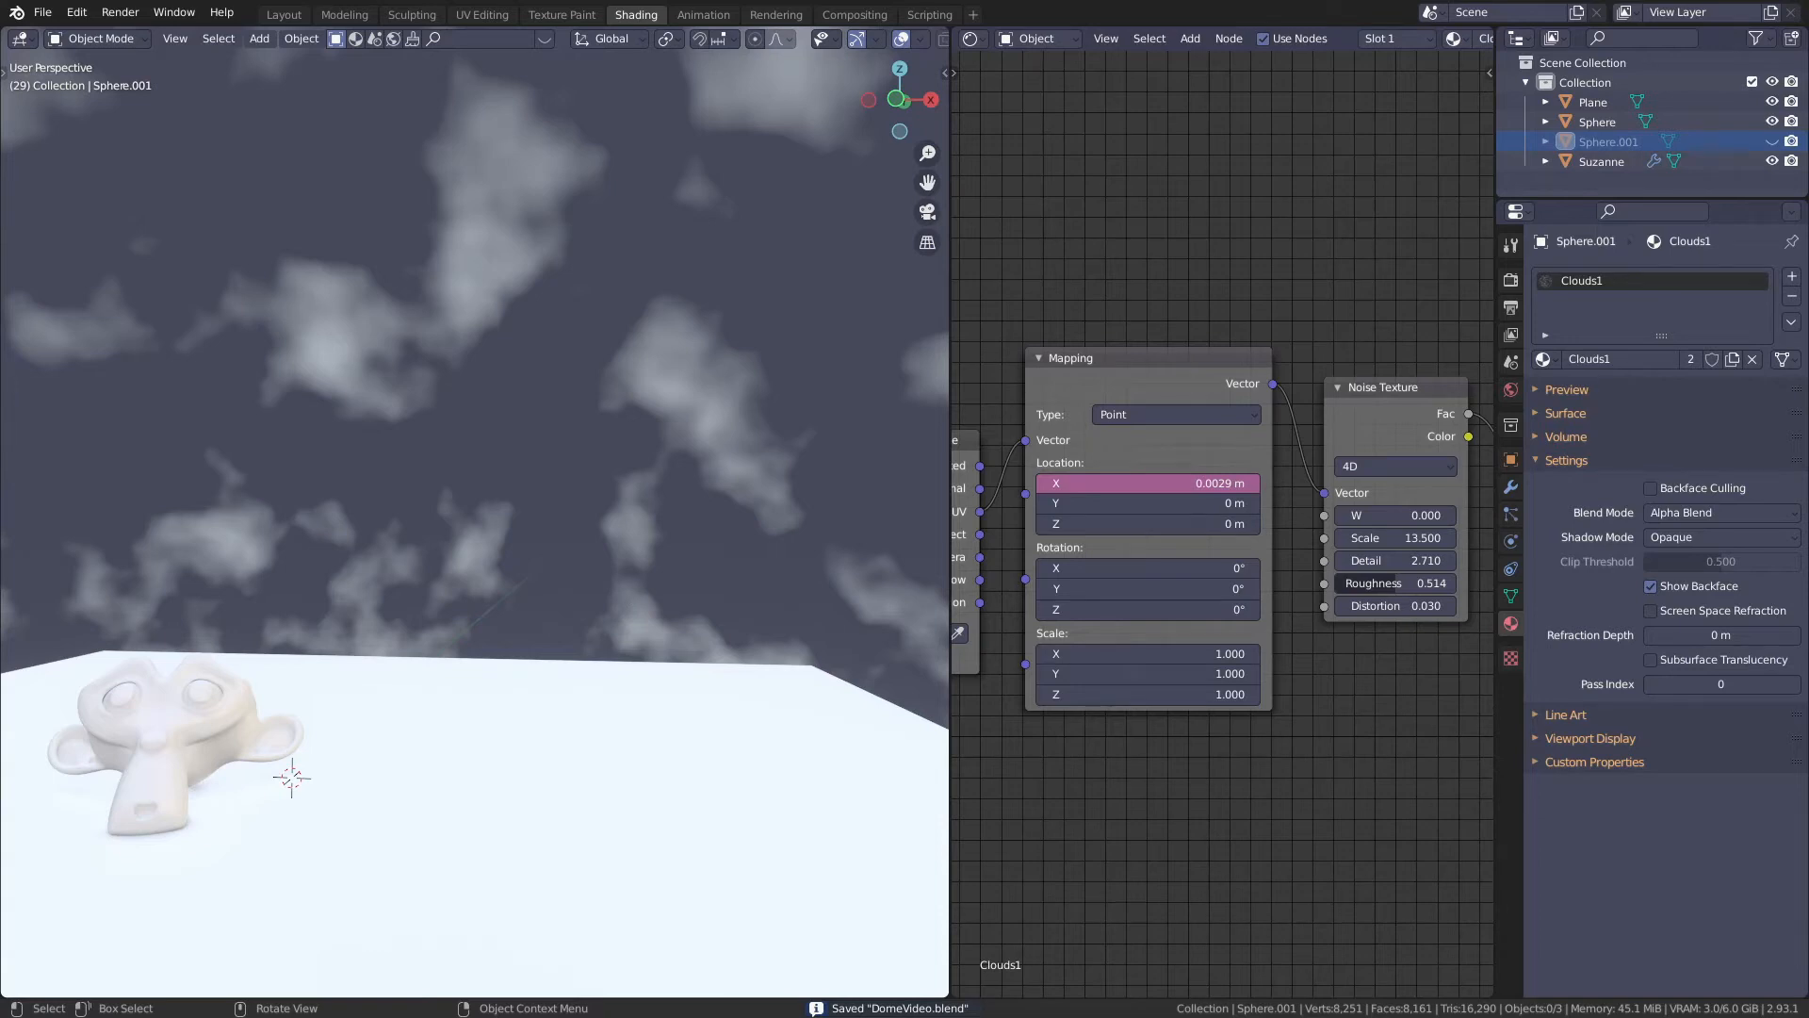
key(shift+Left)
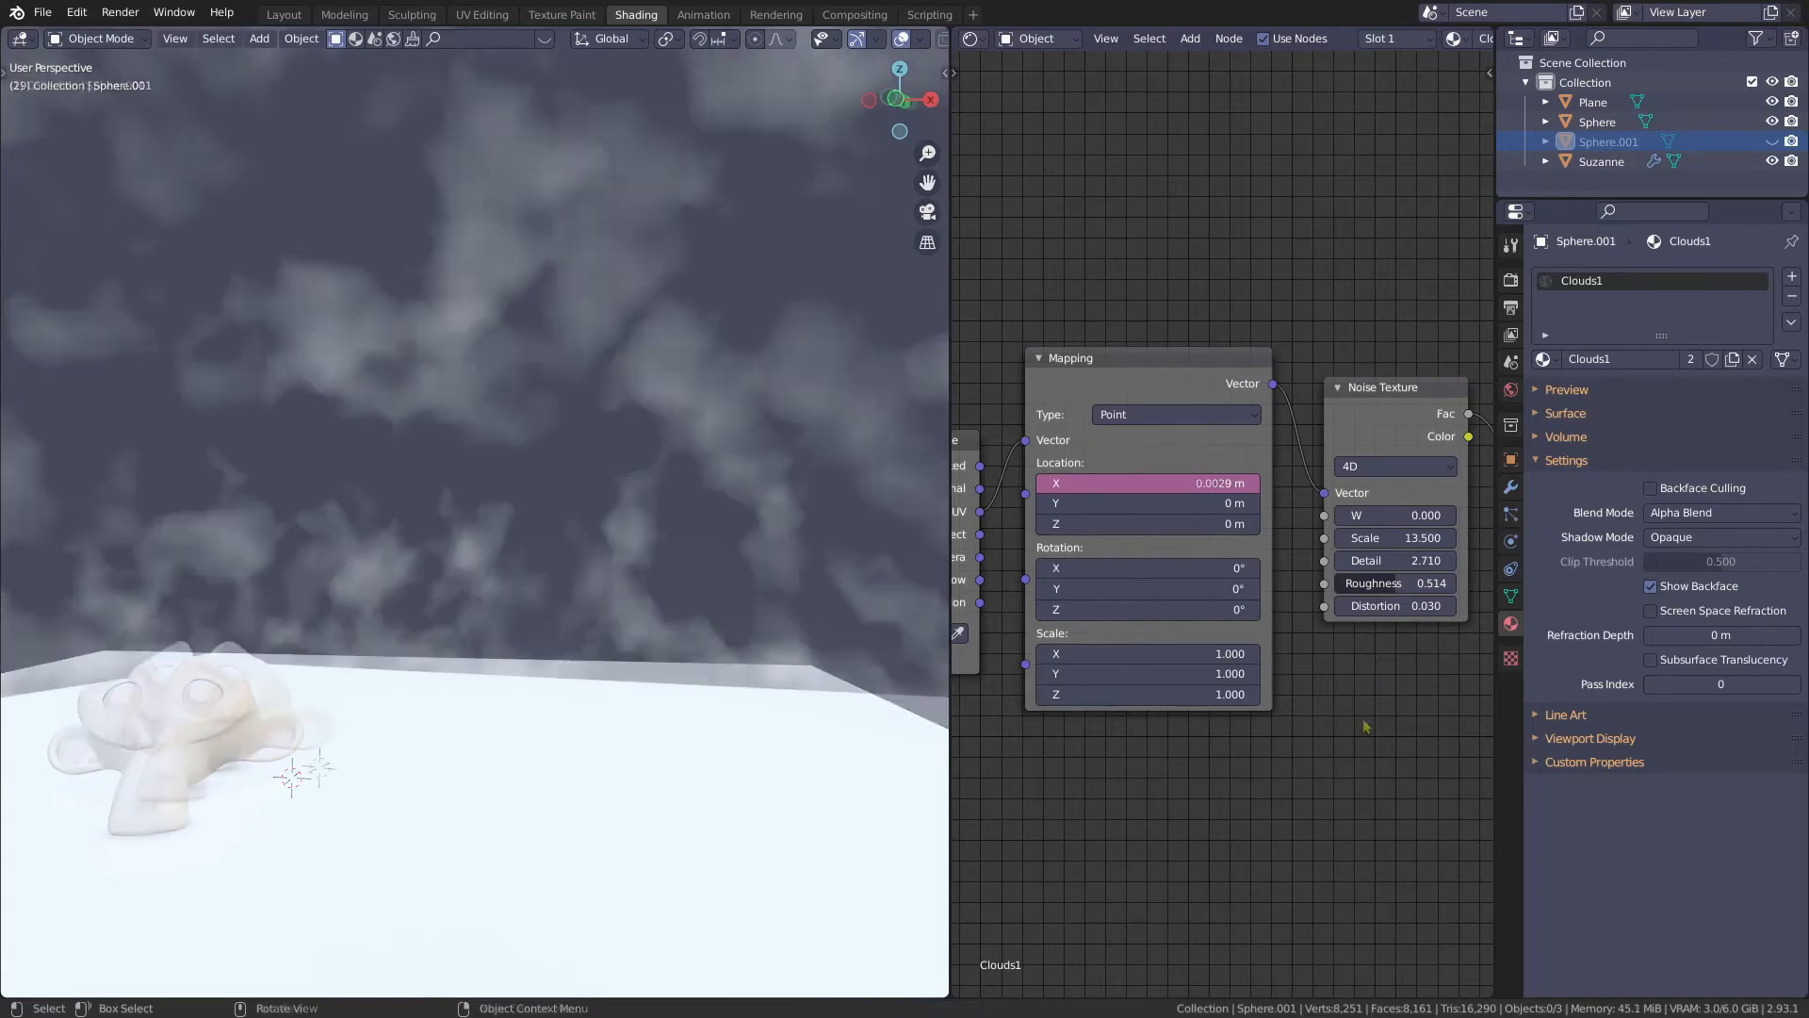
- Drive the Noise Texture's W value with the expression #frame/200/50
scroll(1269, 523, up, 2)
click(1268, 524)
text(#frame/200/5)
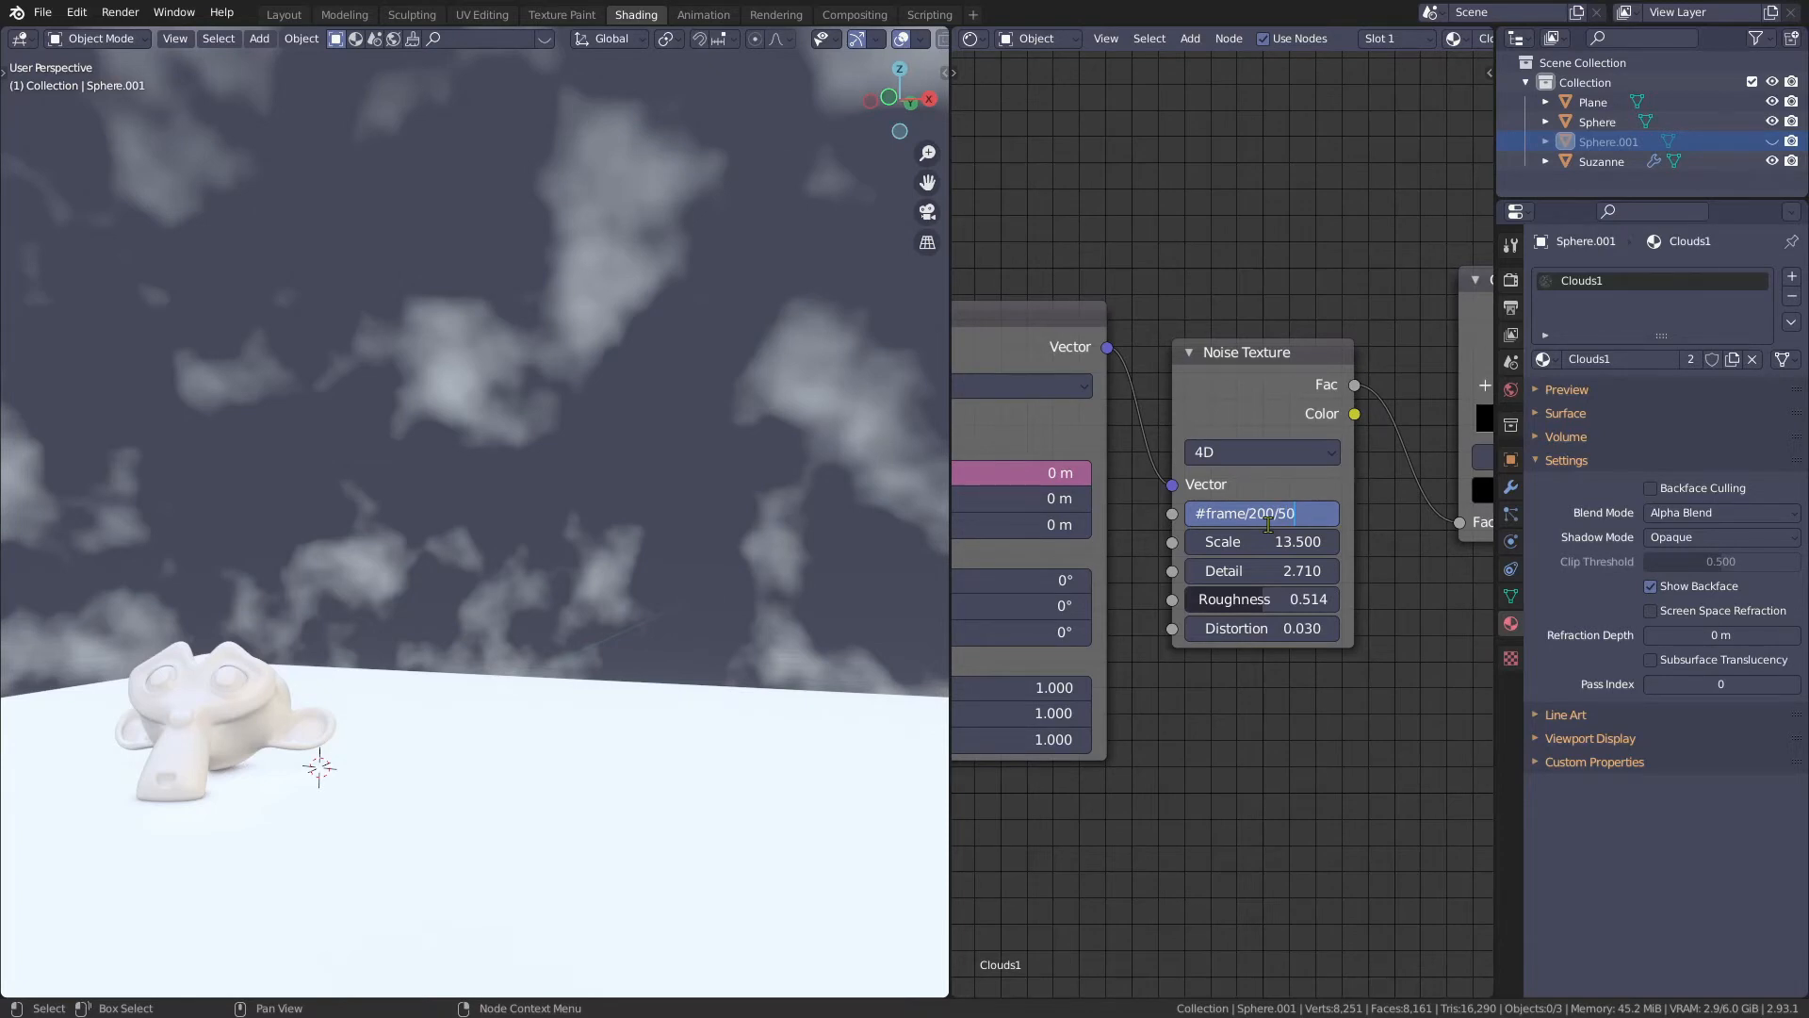
key(Return)
- Play the animation and look around the scene to examine how the clouds move and change shape
key(space)
middle_drag(656, 493, 582, 484)
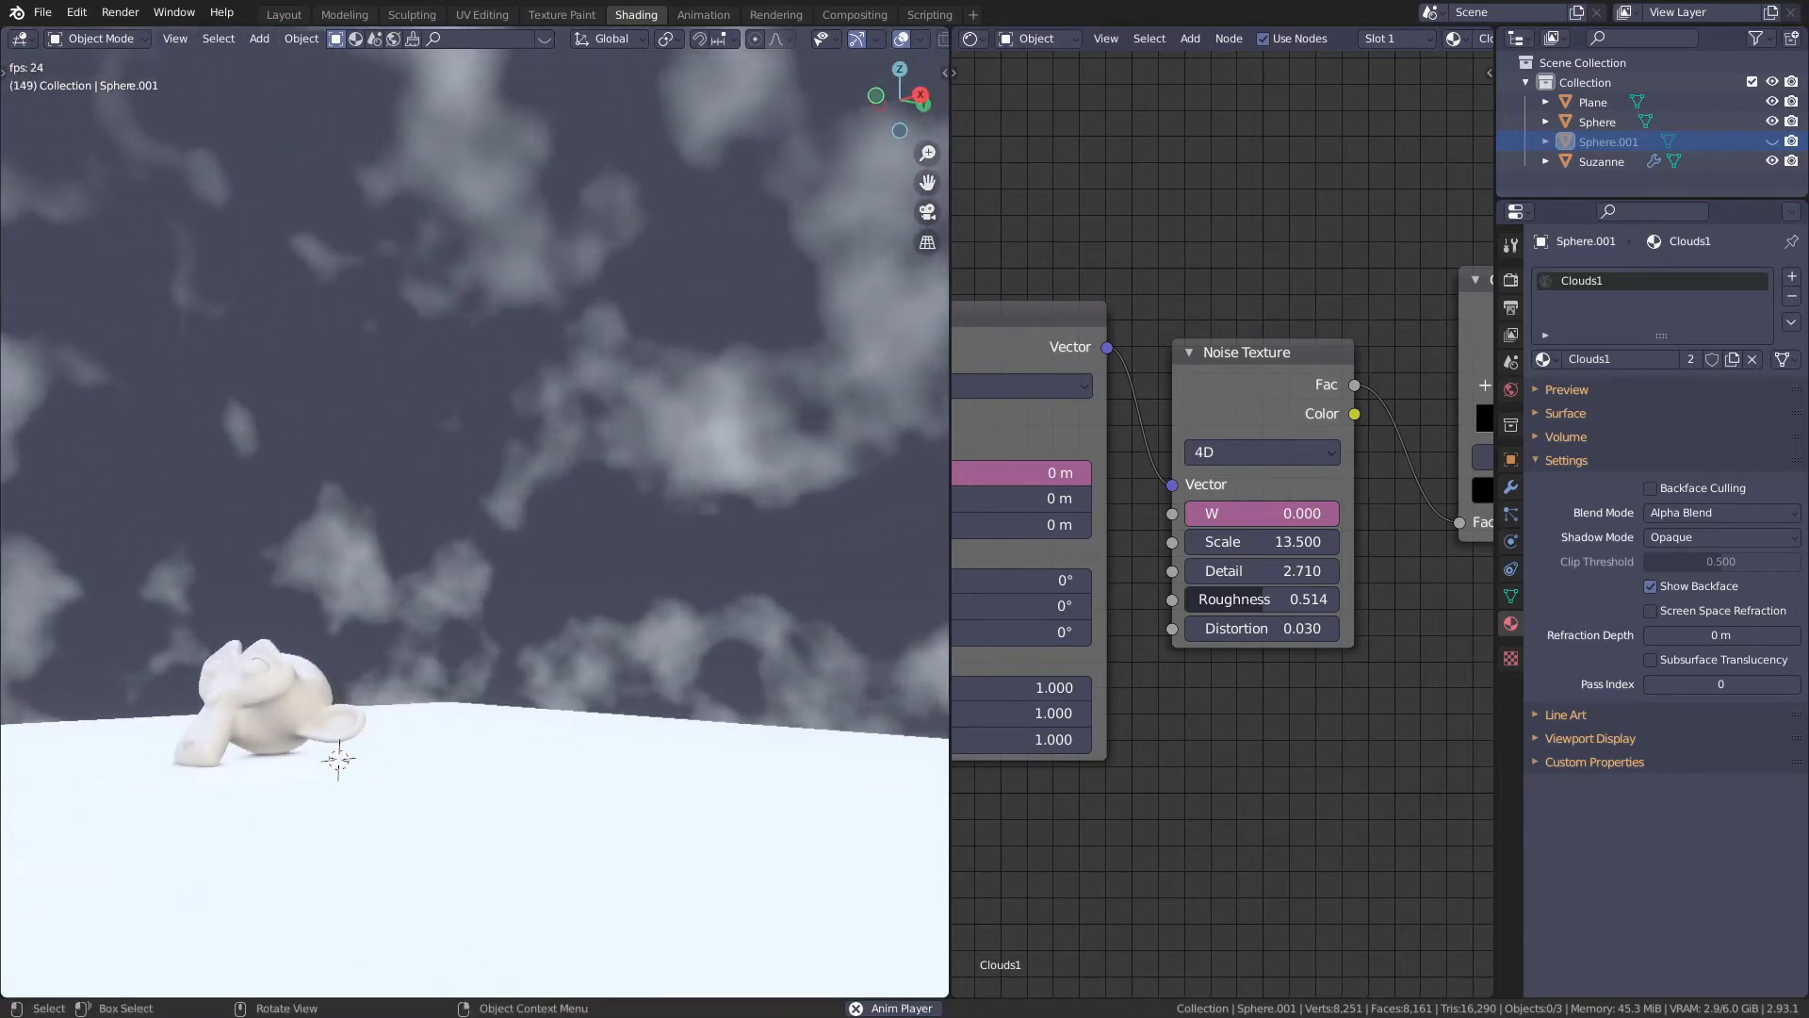
middle_drag(505, 544, 613, 566)
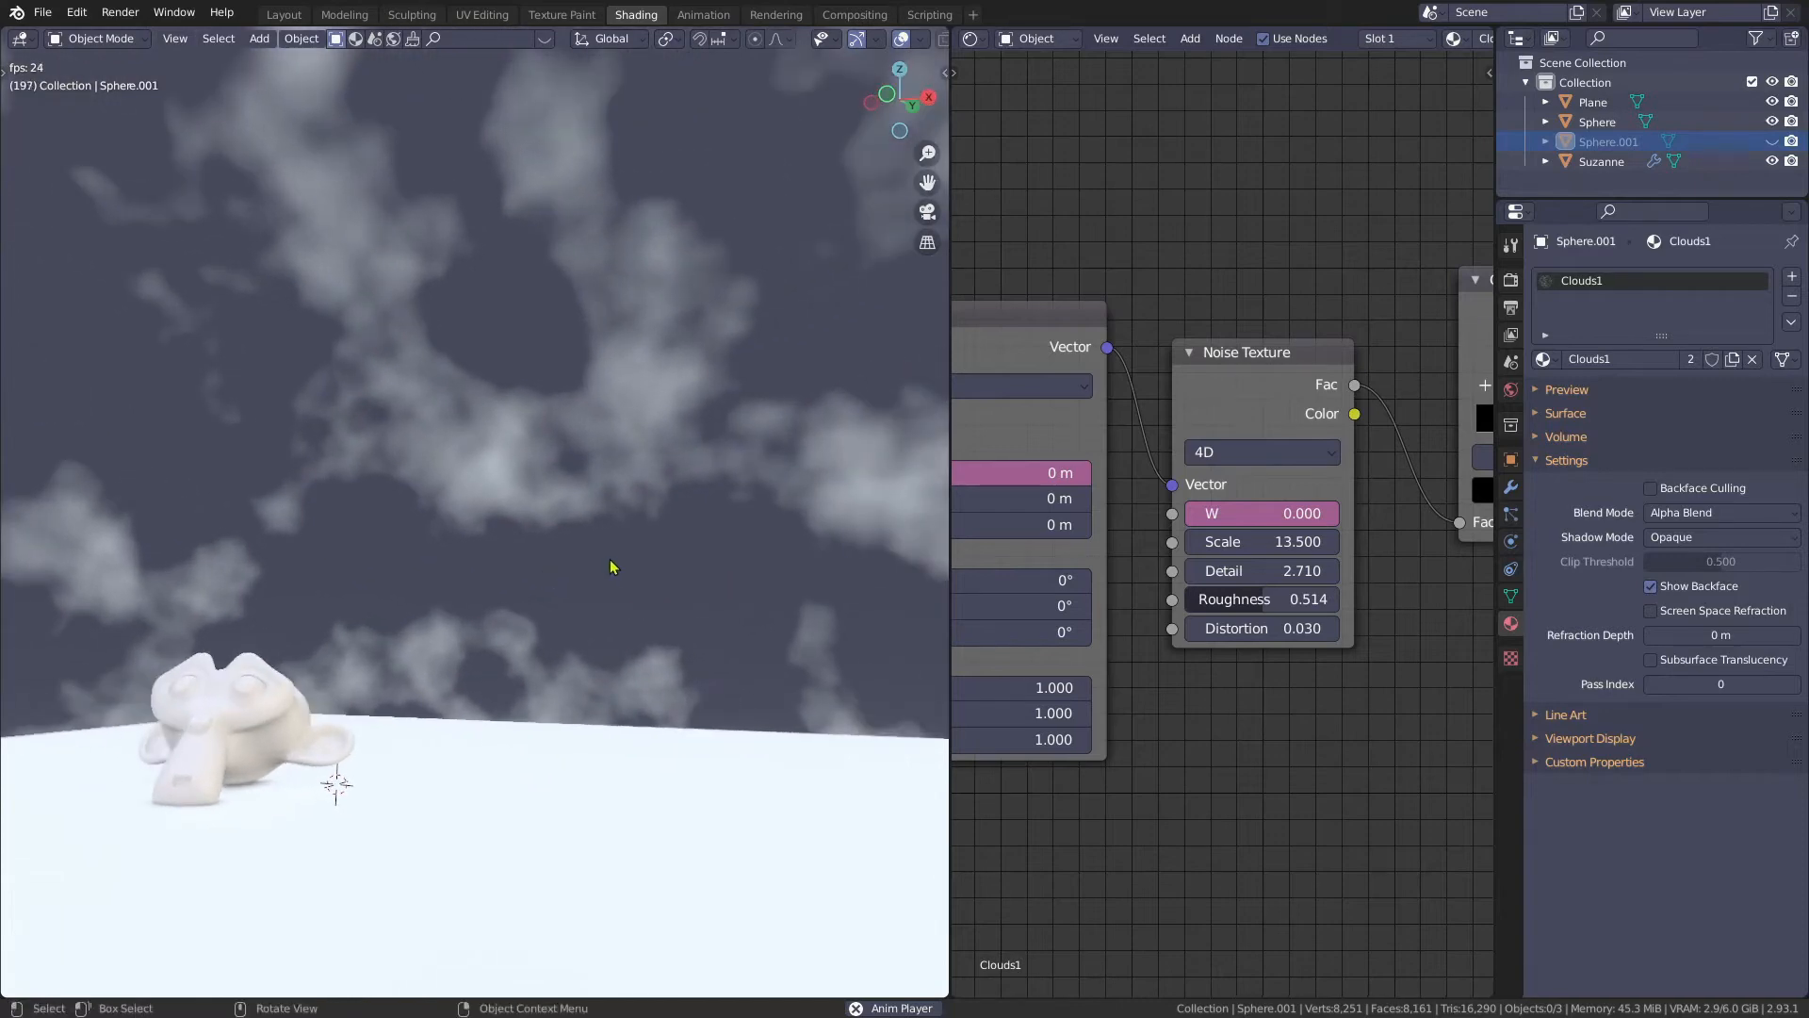
- Unhide the second cloud sphere and give it its own copy of the Clouds1 material, named Clouds2
key(alt+h)
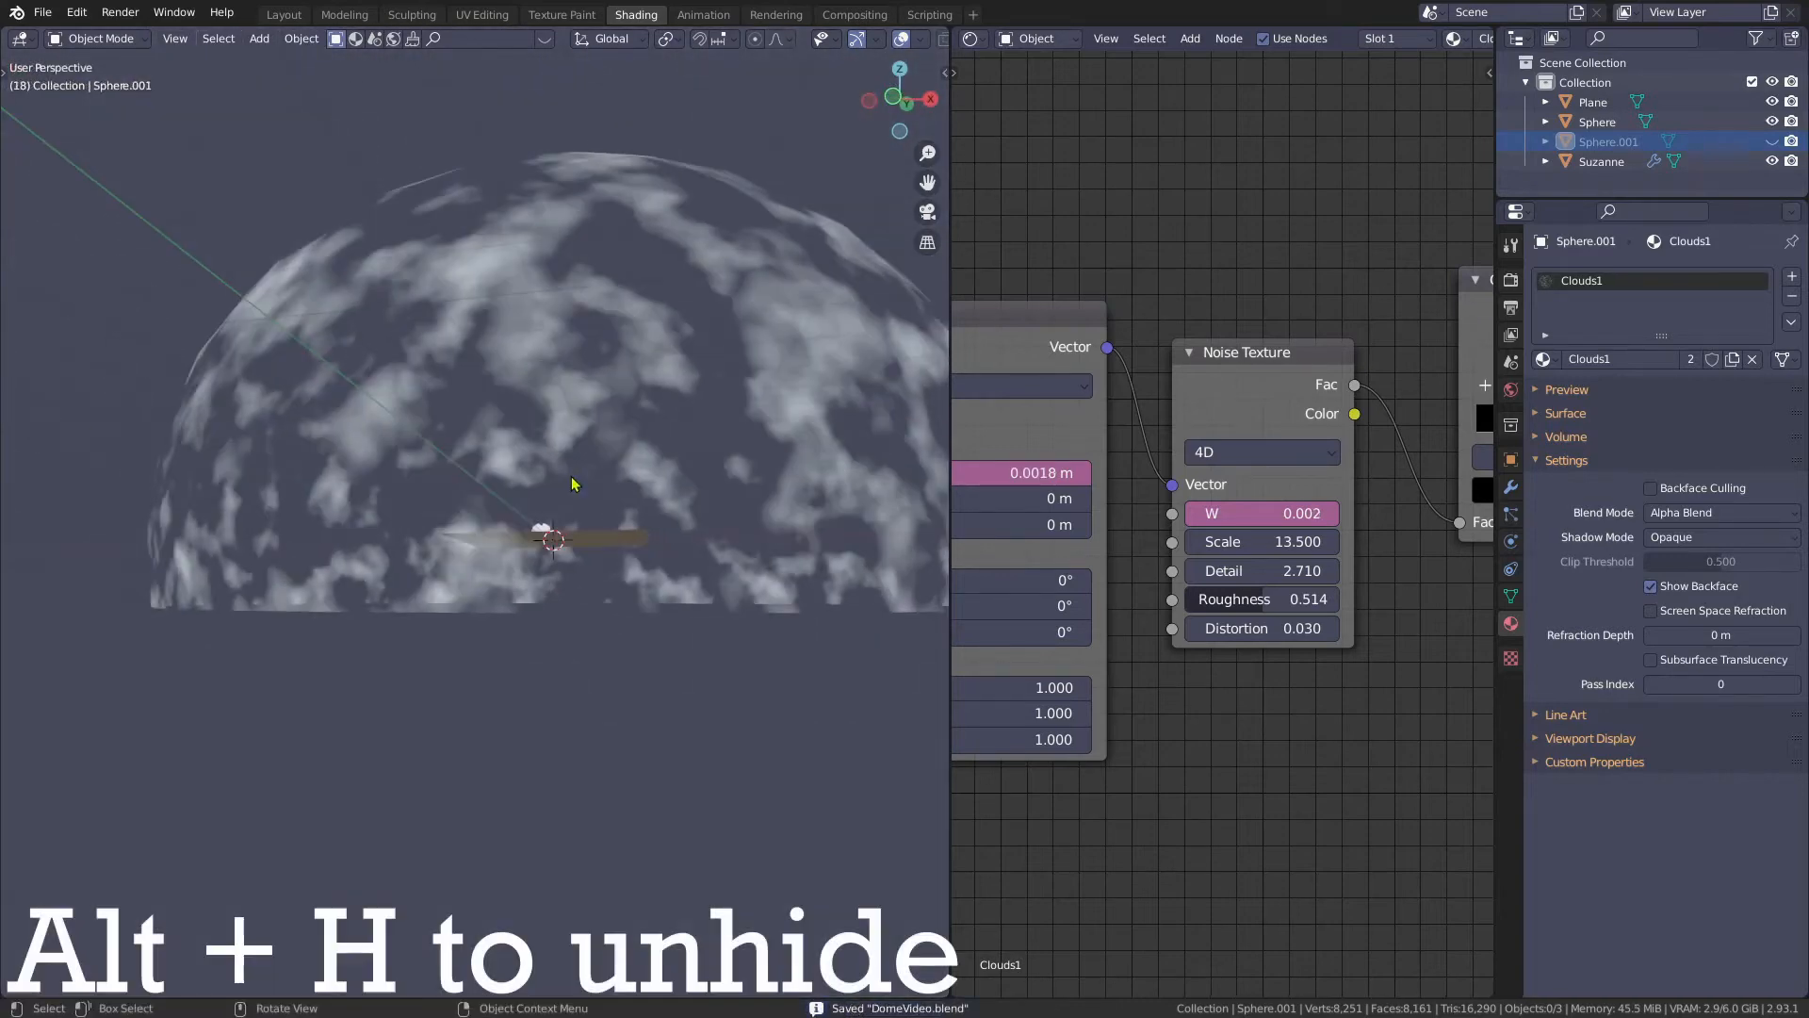
key(alt+h)
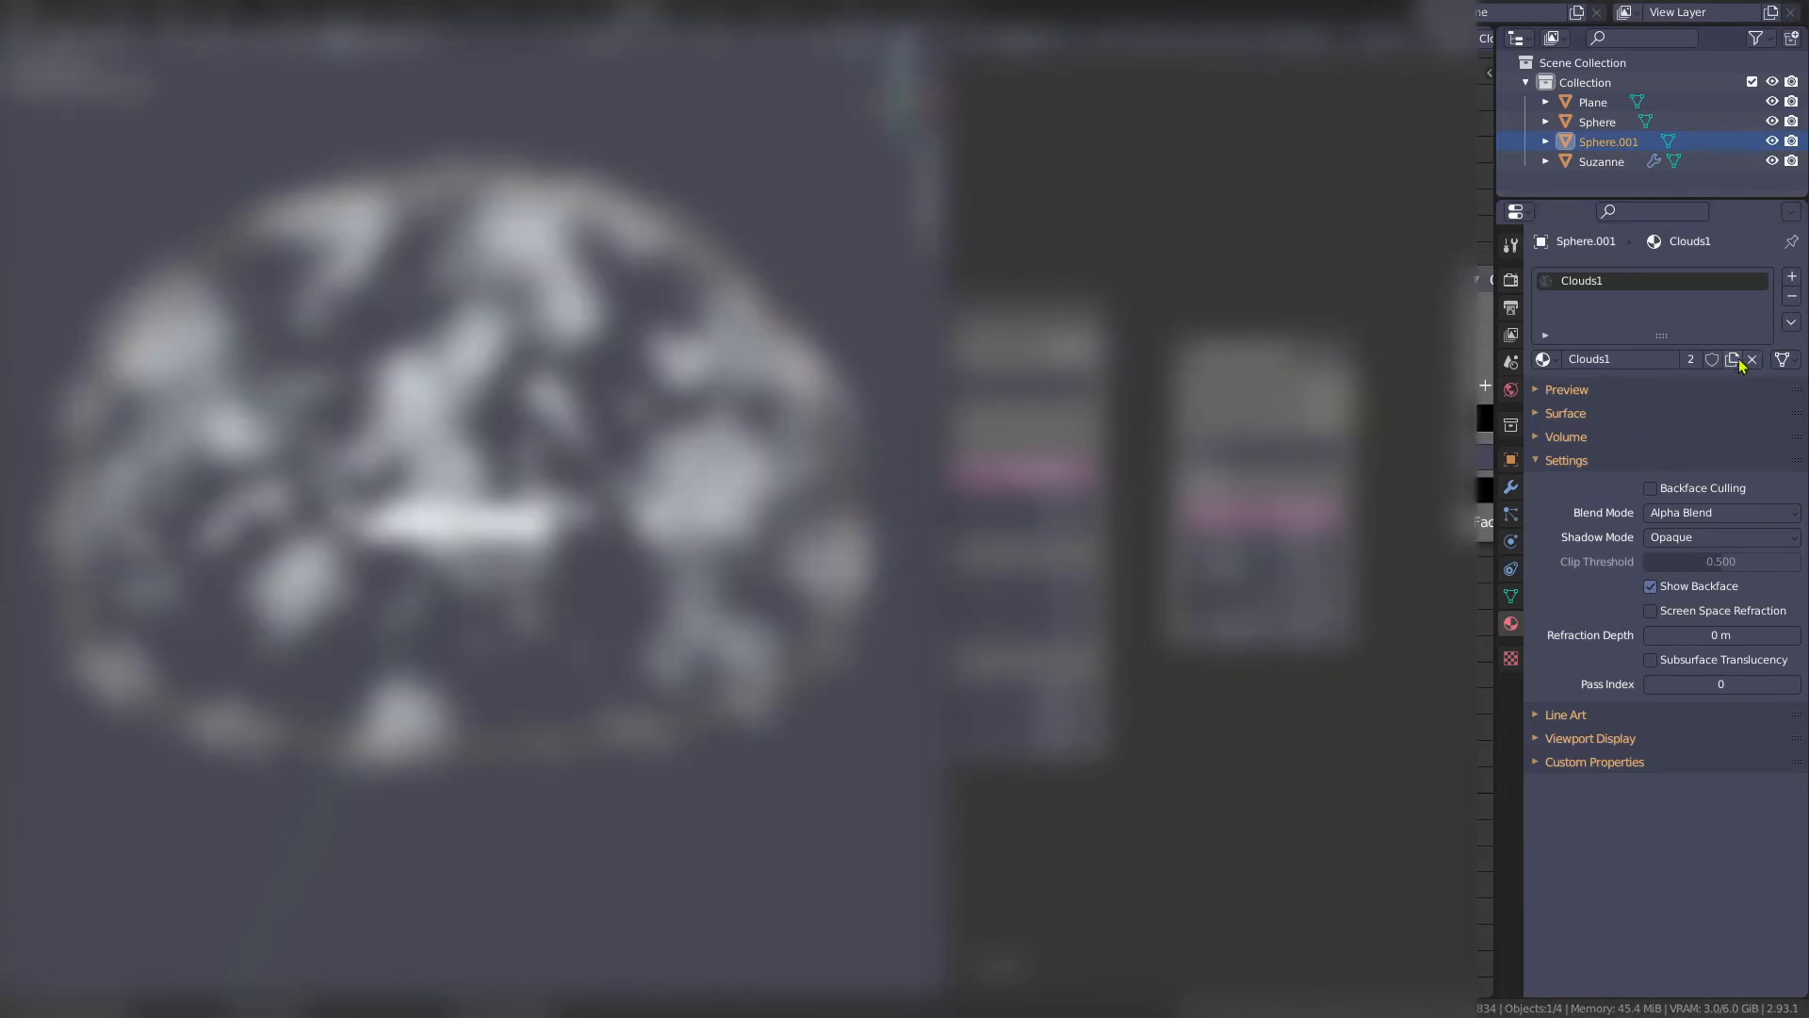
click(1732, 359)
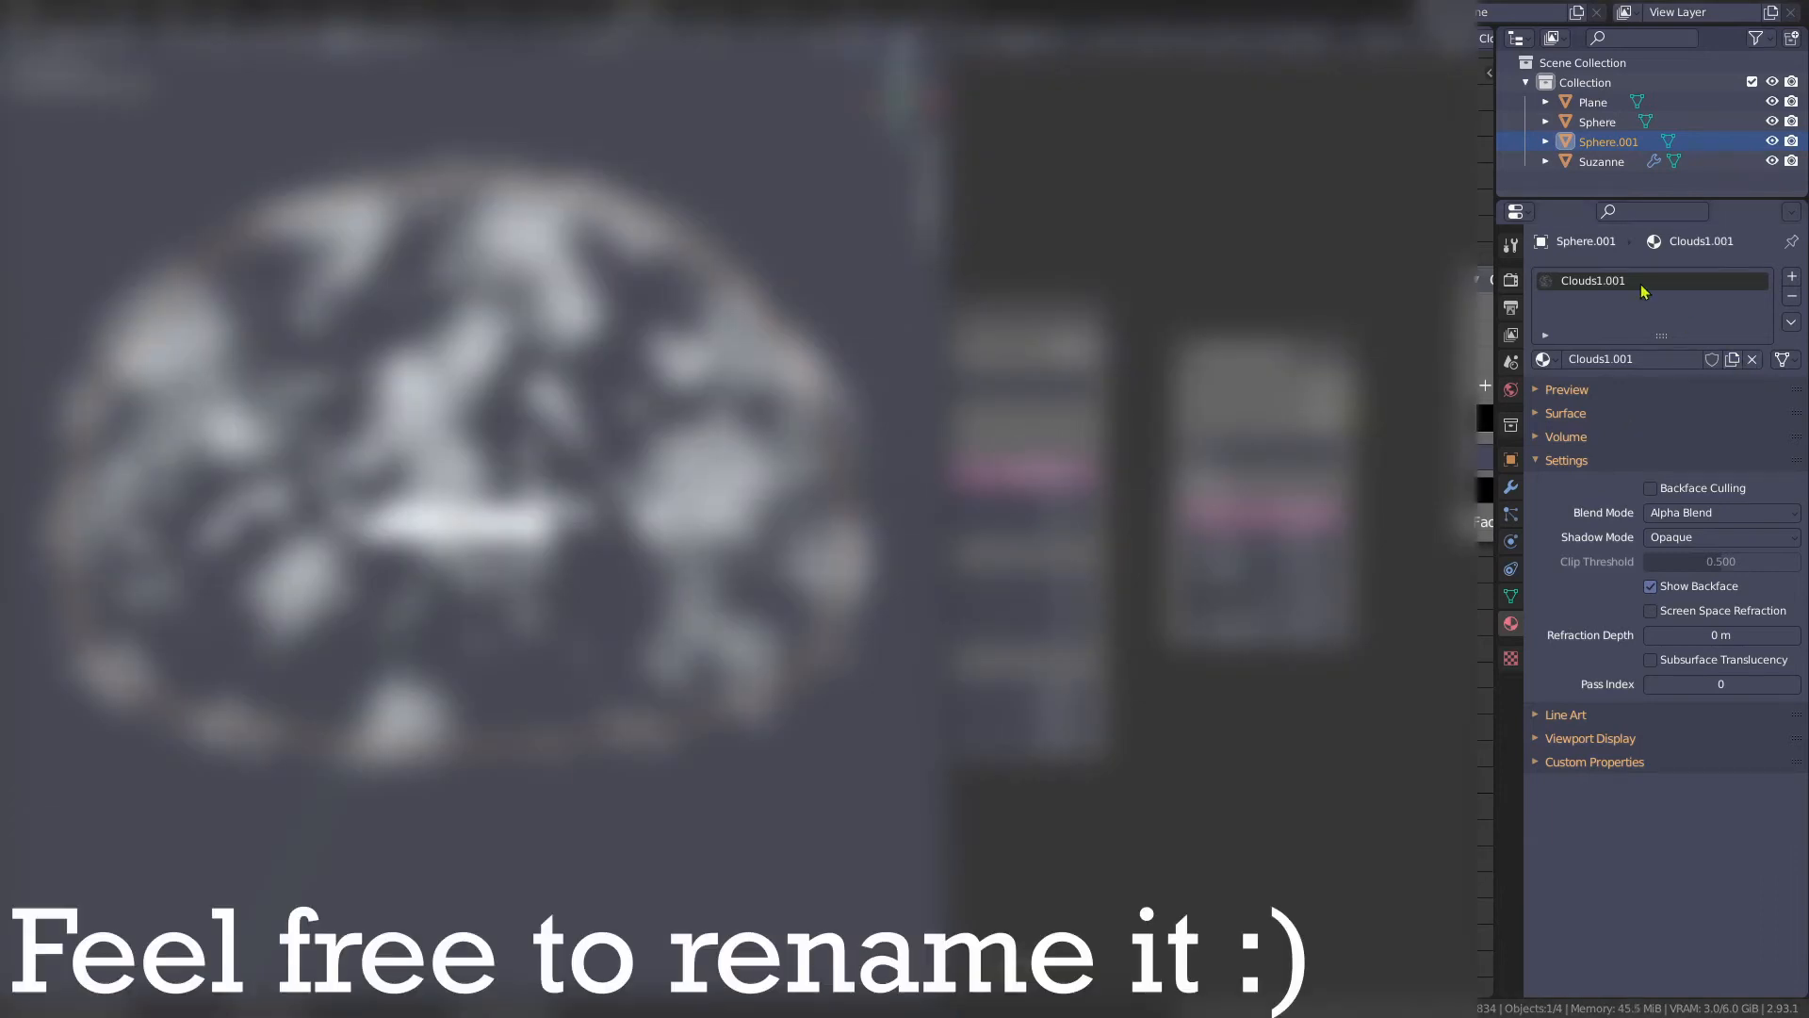
key(ctrl+a)
text(Clouds2)
key(Return)
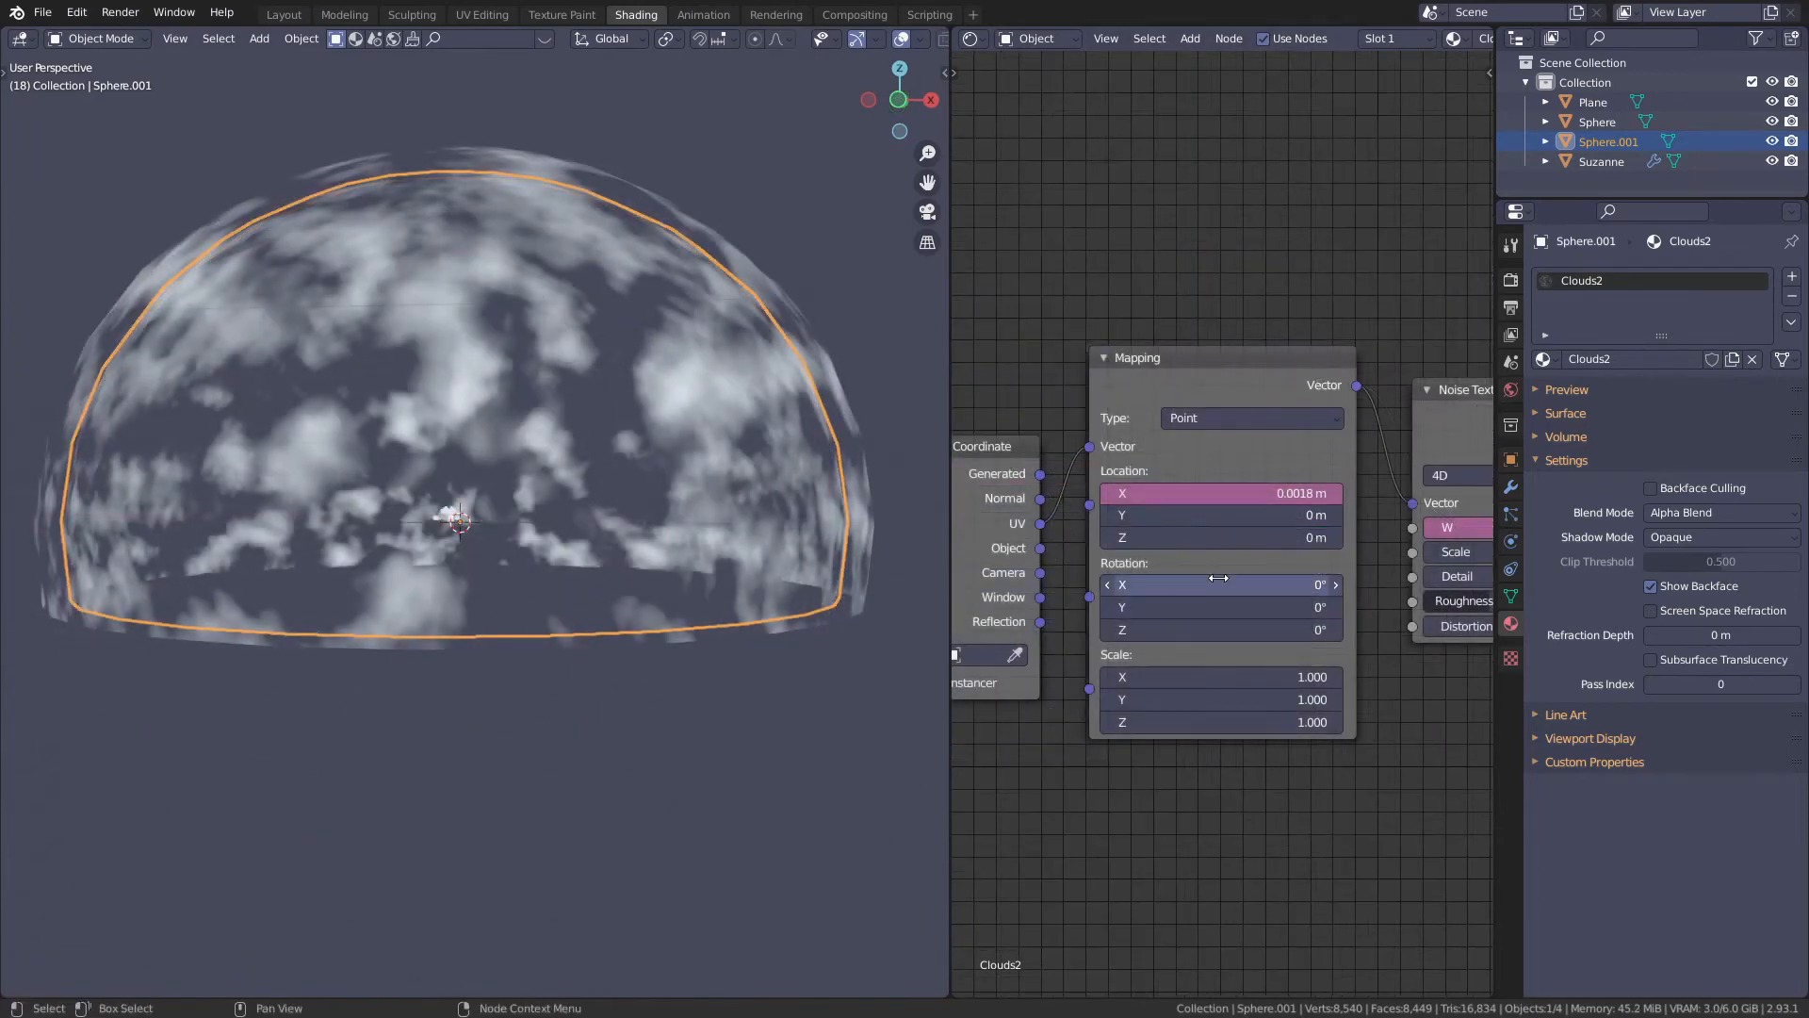
- In Clouds2, set the Mapping node's X rotation to 10.9° and change its X location driver to frame/200/47
shift+drag(1215, 584, 1281, 584)
key(ctrl+s)
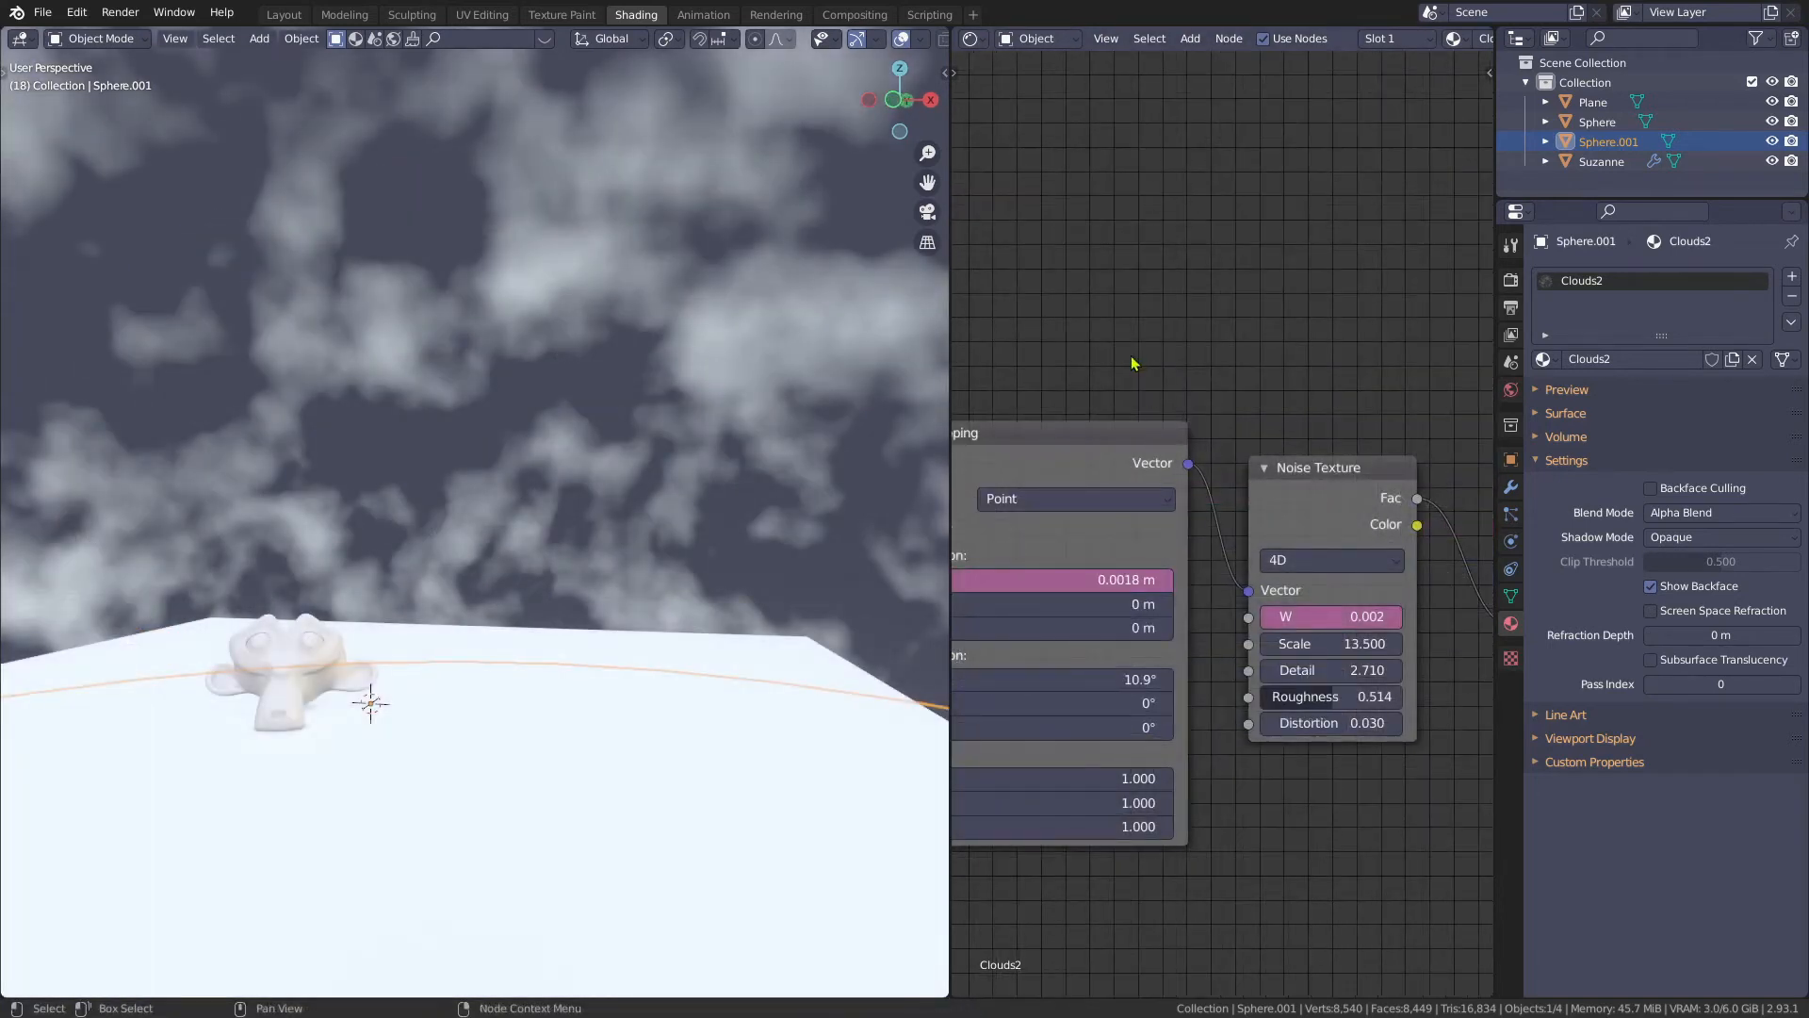
middle_drag(1081, 559, 1184, 534)
click(1185, 534)
text(frame/200/50)
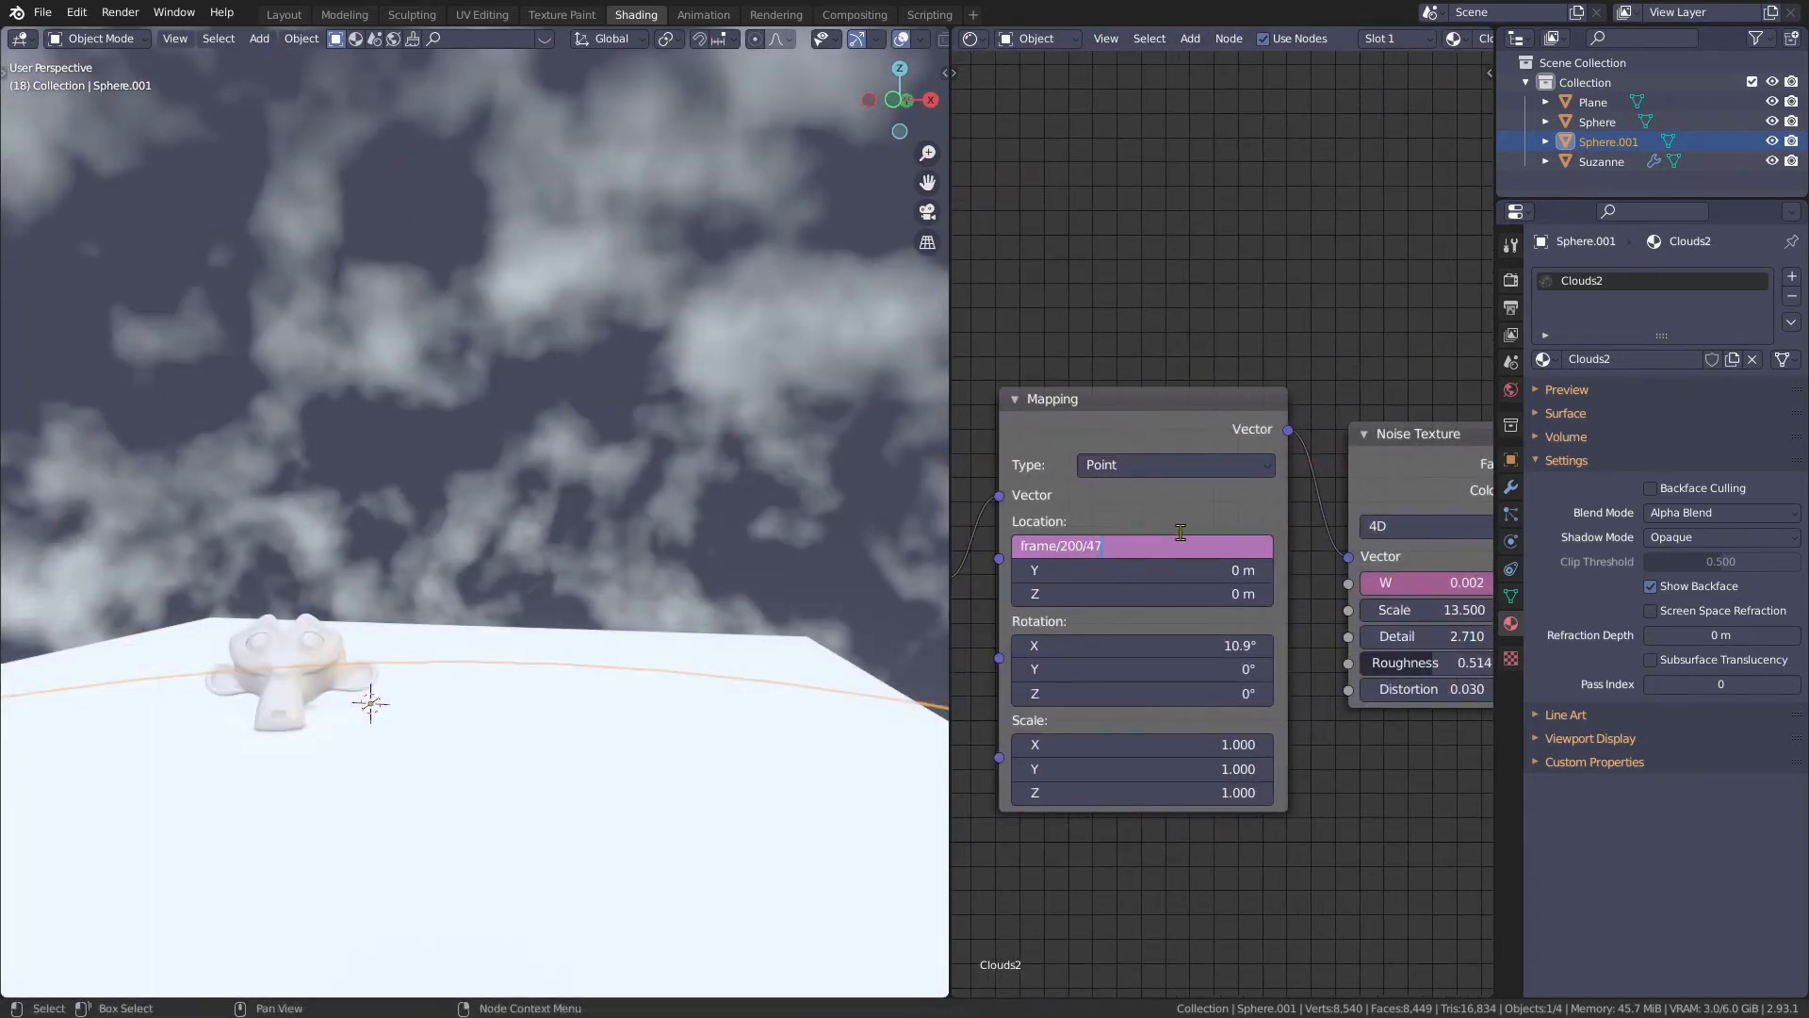
key(Return)
- Edit the frame-based driver expression on the Clouds2 Noise Texture's W value and play the animation
middle_drag(1179, 534, 1037, 537)
click(1283, 588)
text(frame/200/50)
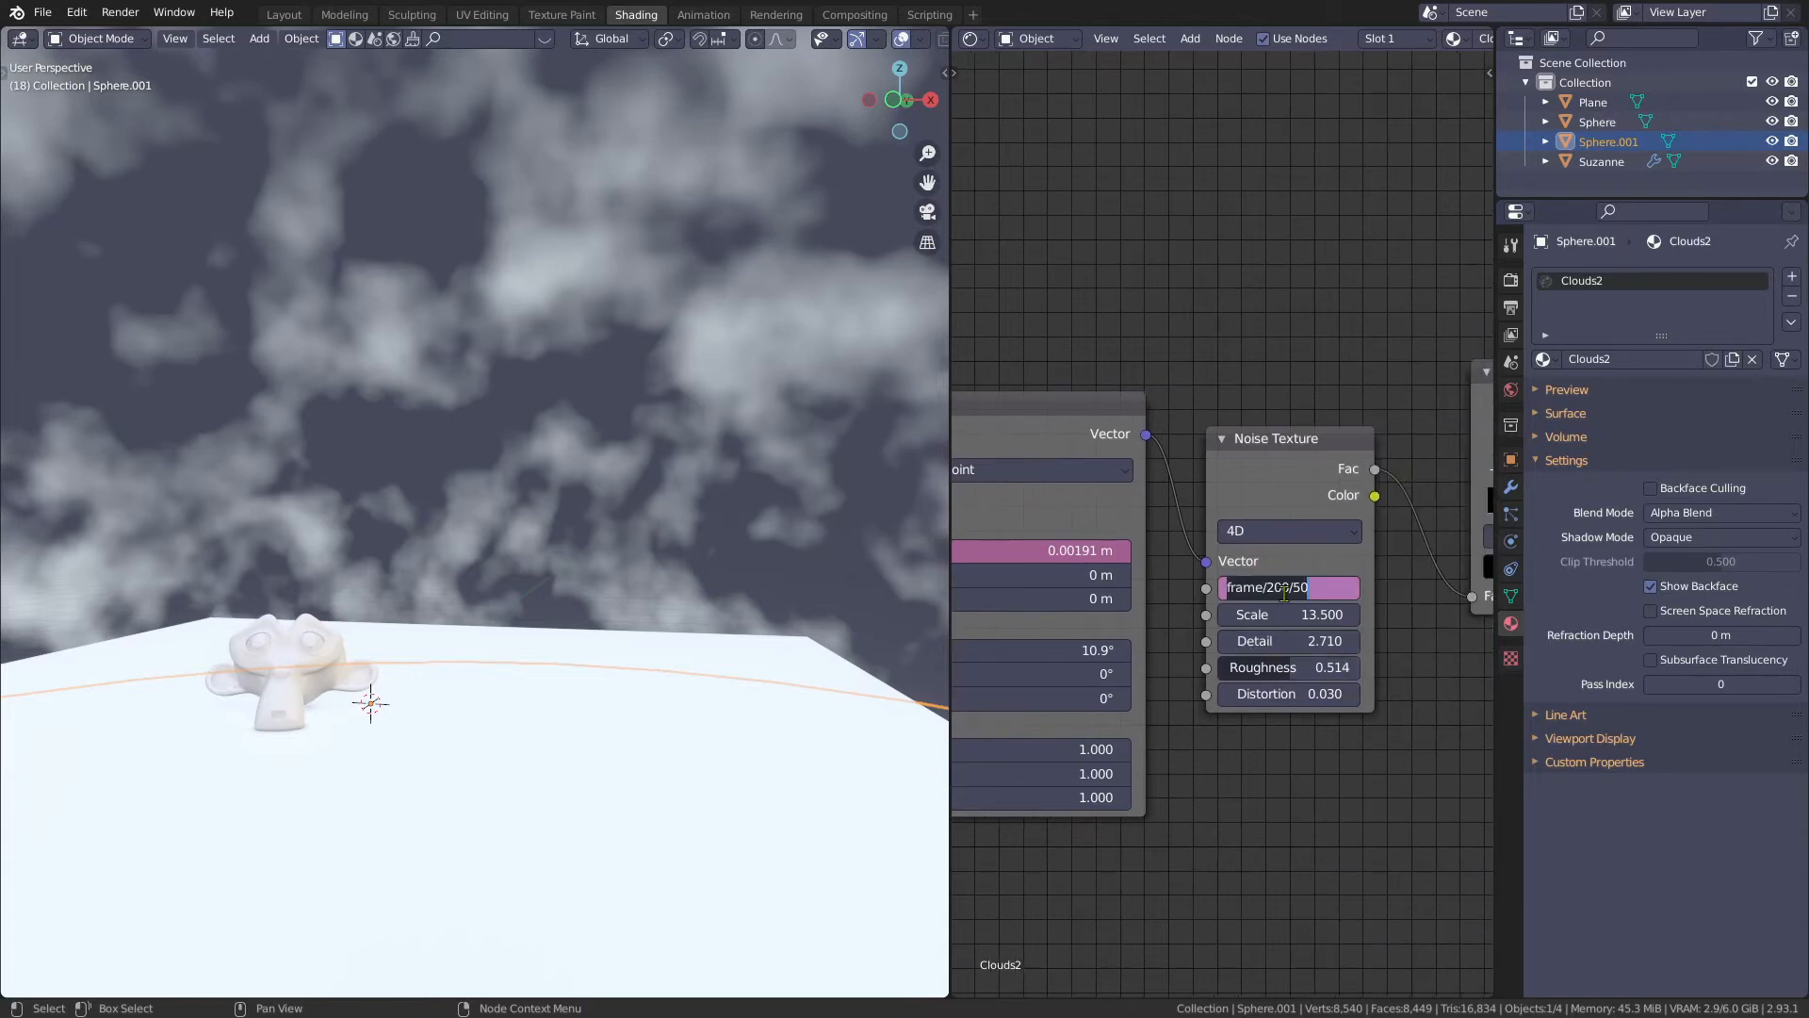
key(BackSpace)
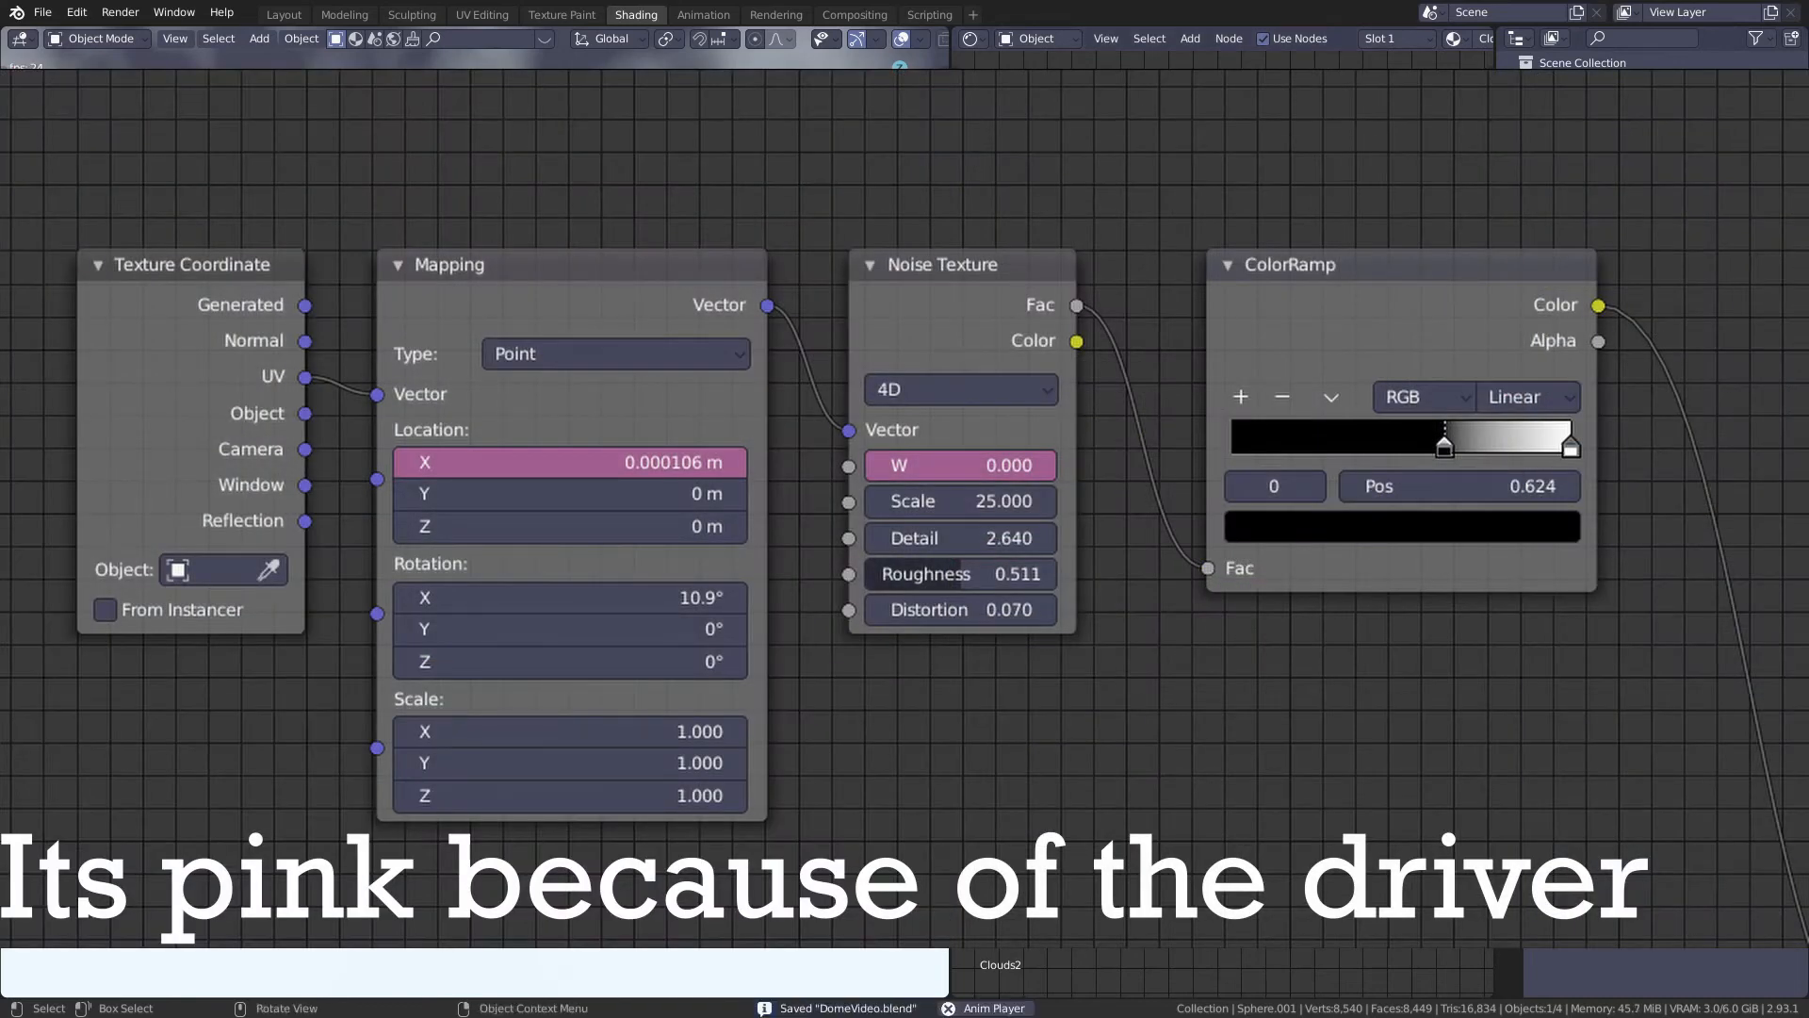
key(space)
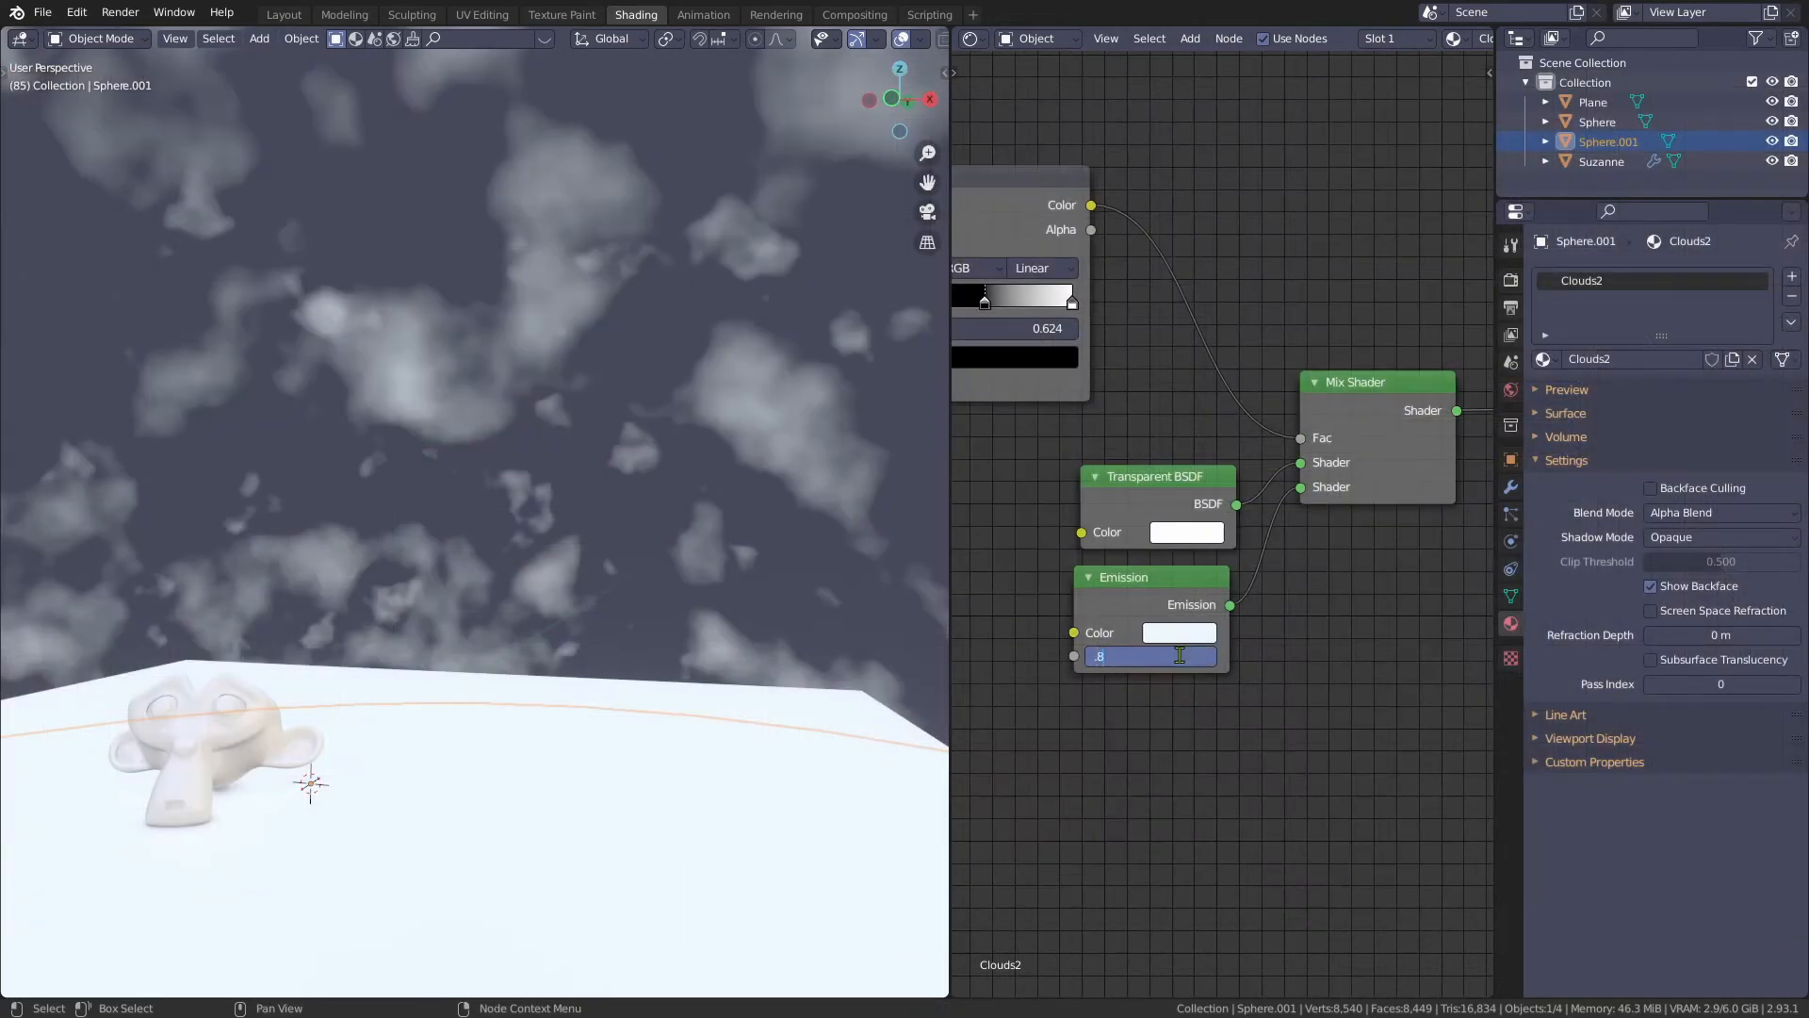
- Set the Emission strength of Clouds2 to 0.75 and save the file
key(Return)
click(1179, 655)
text(.75)
key(Return)
key(ctrl+s)
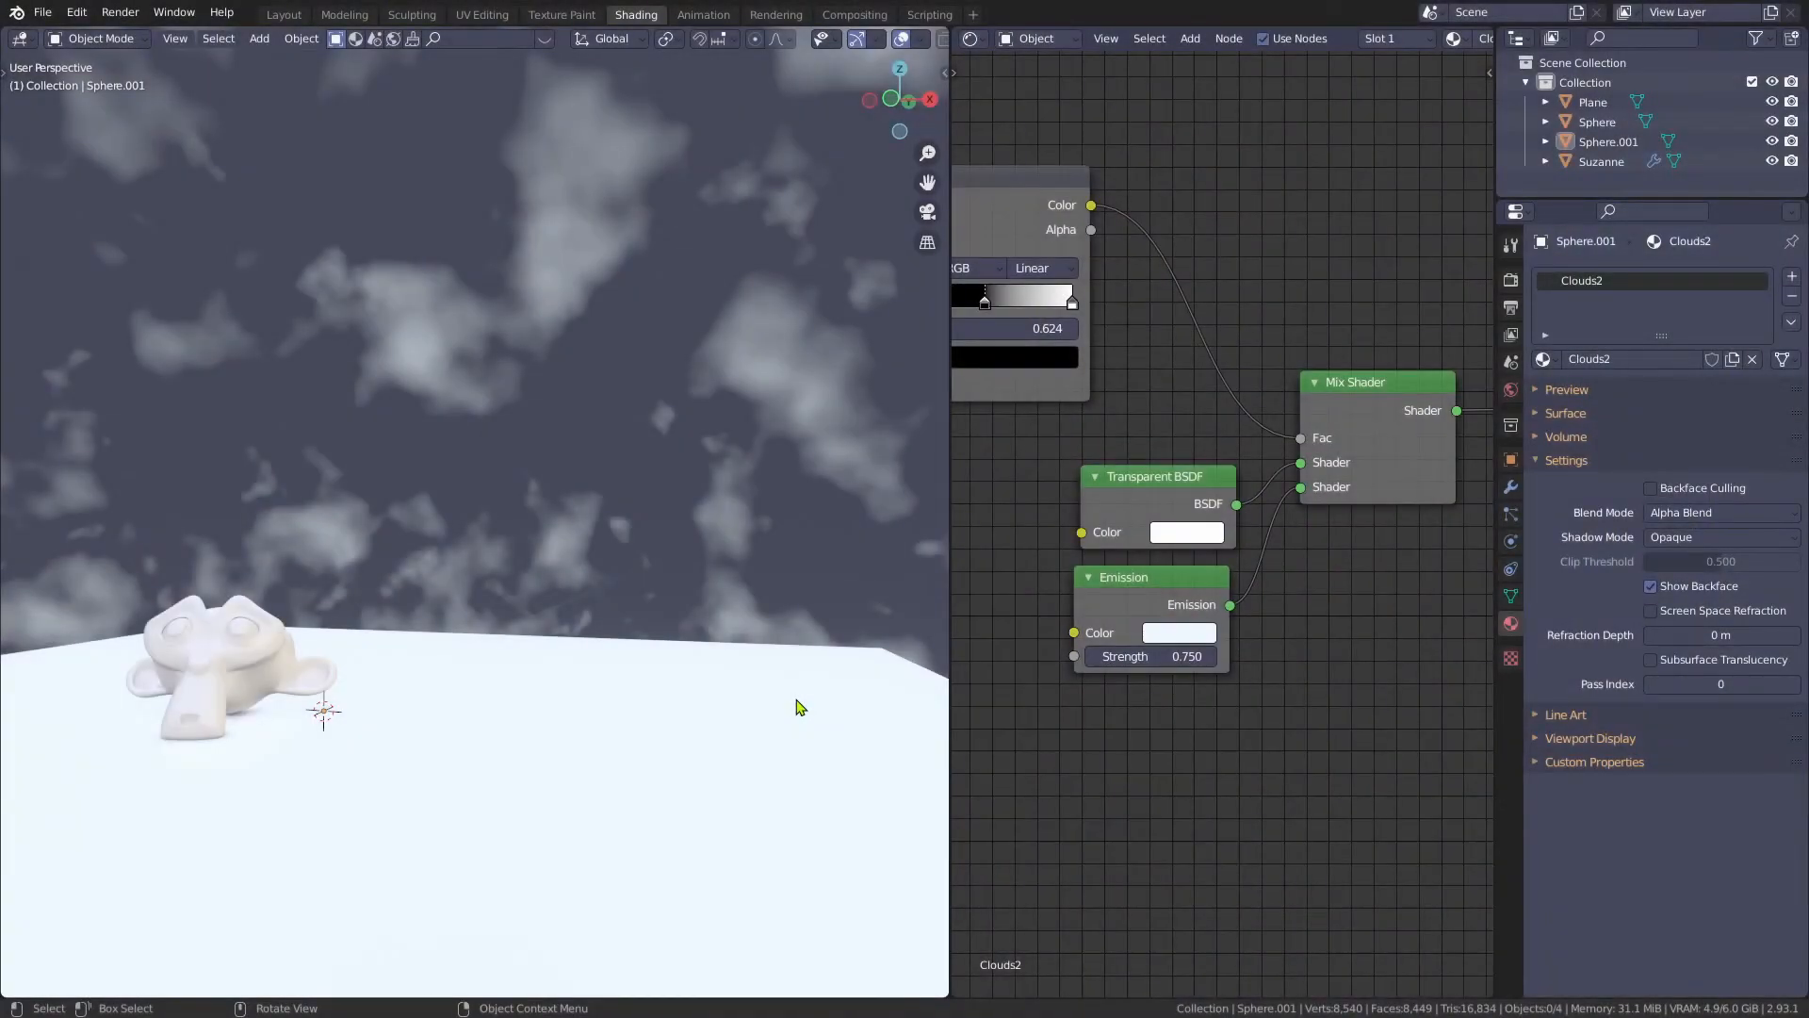
- Hide both cloud spheres in the scene
click(704, 420)
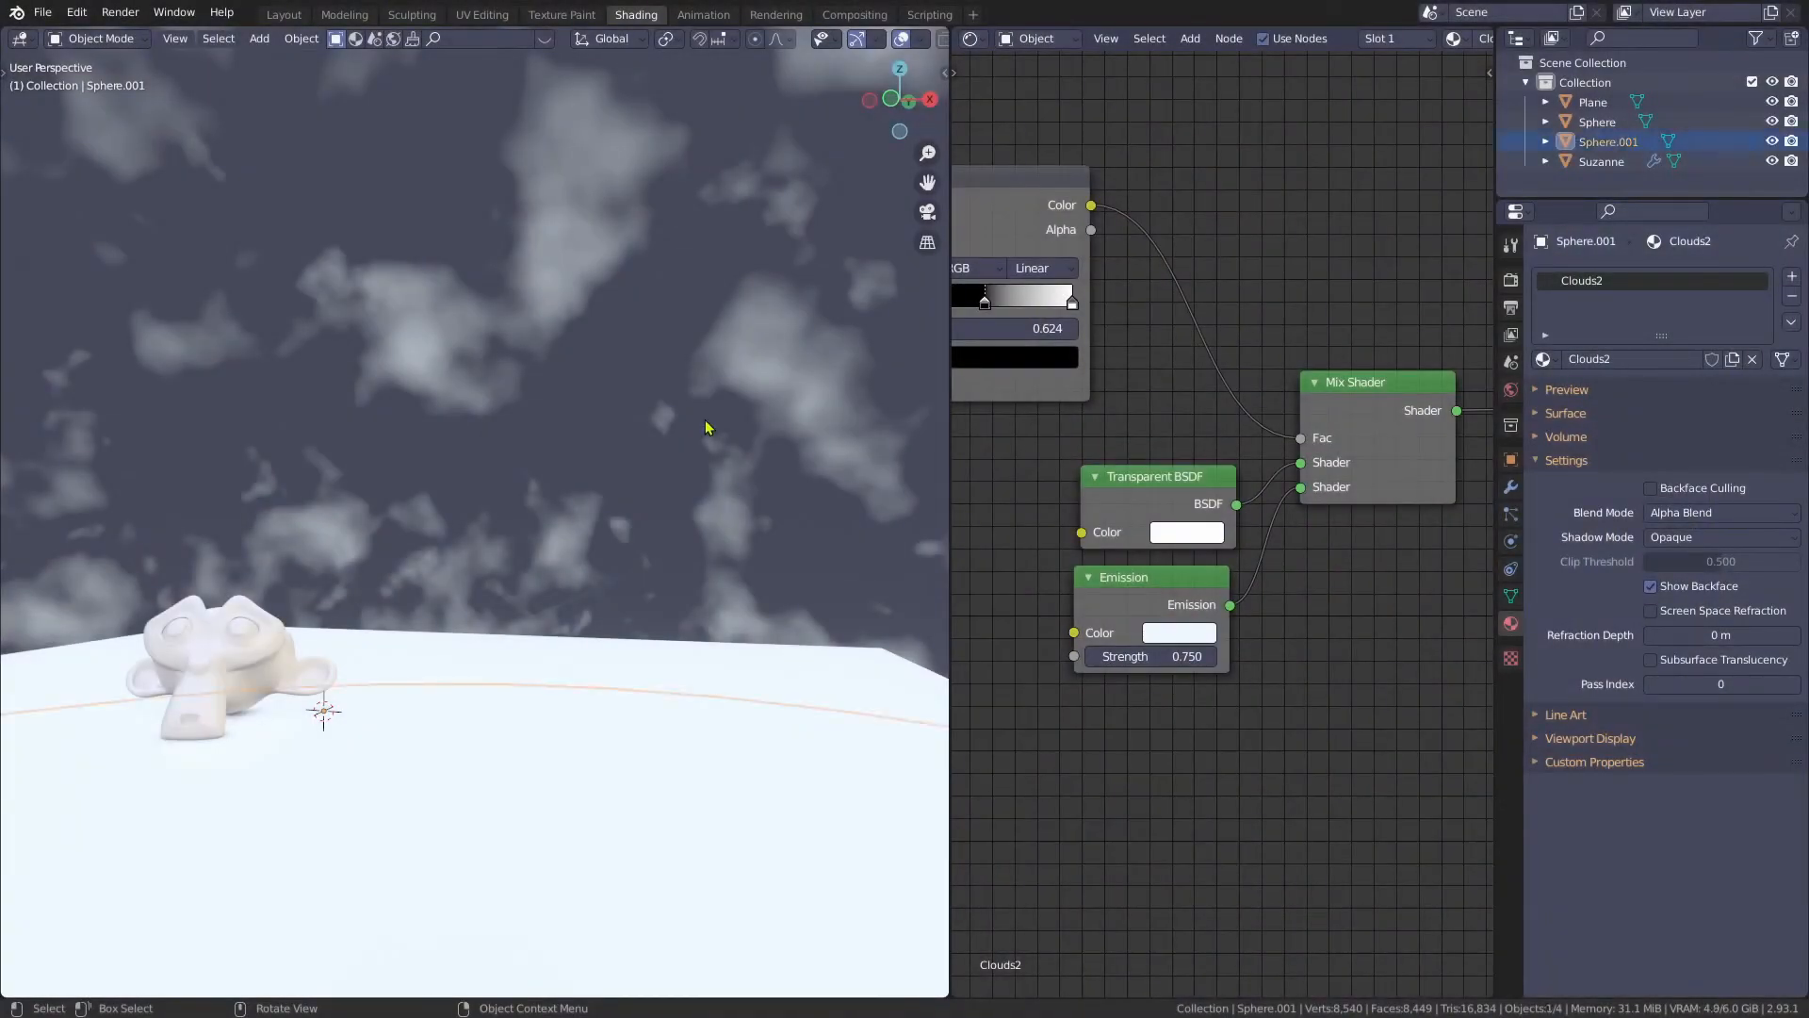
key(h)
click(705, 421)
key(h)
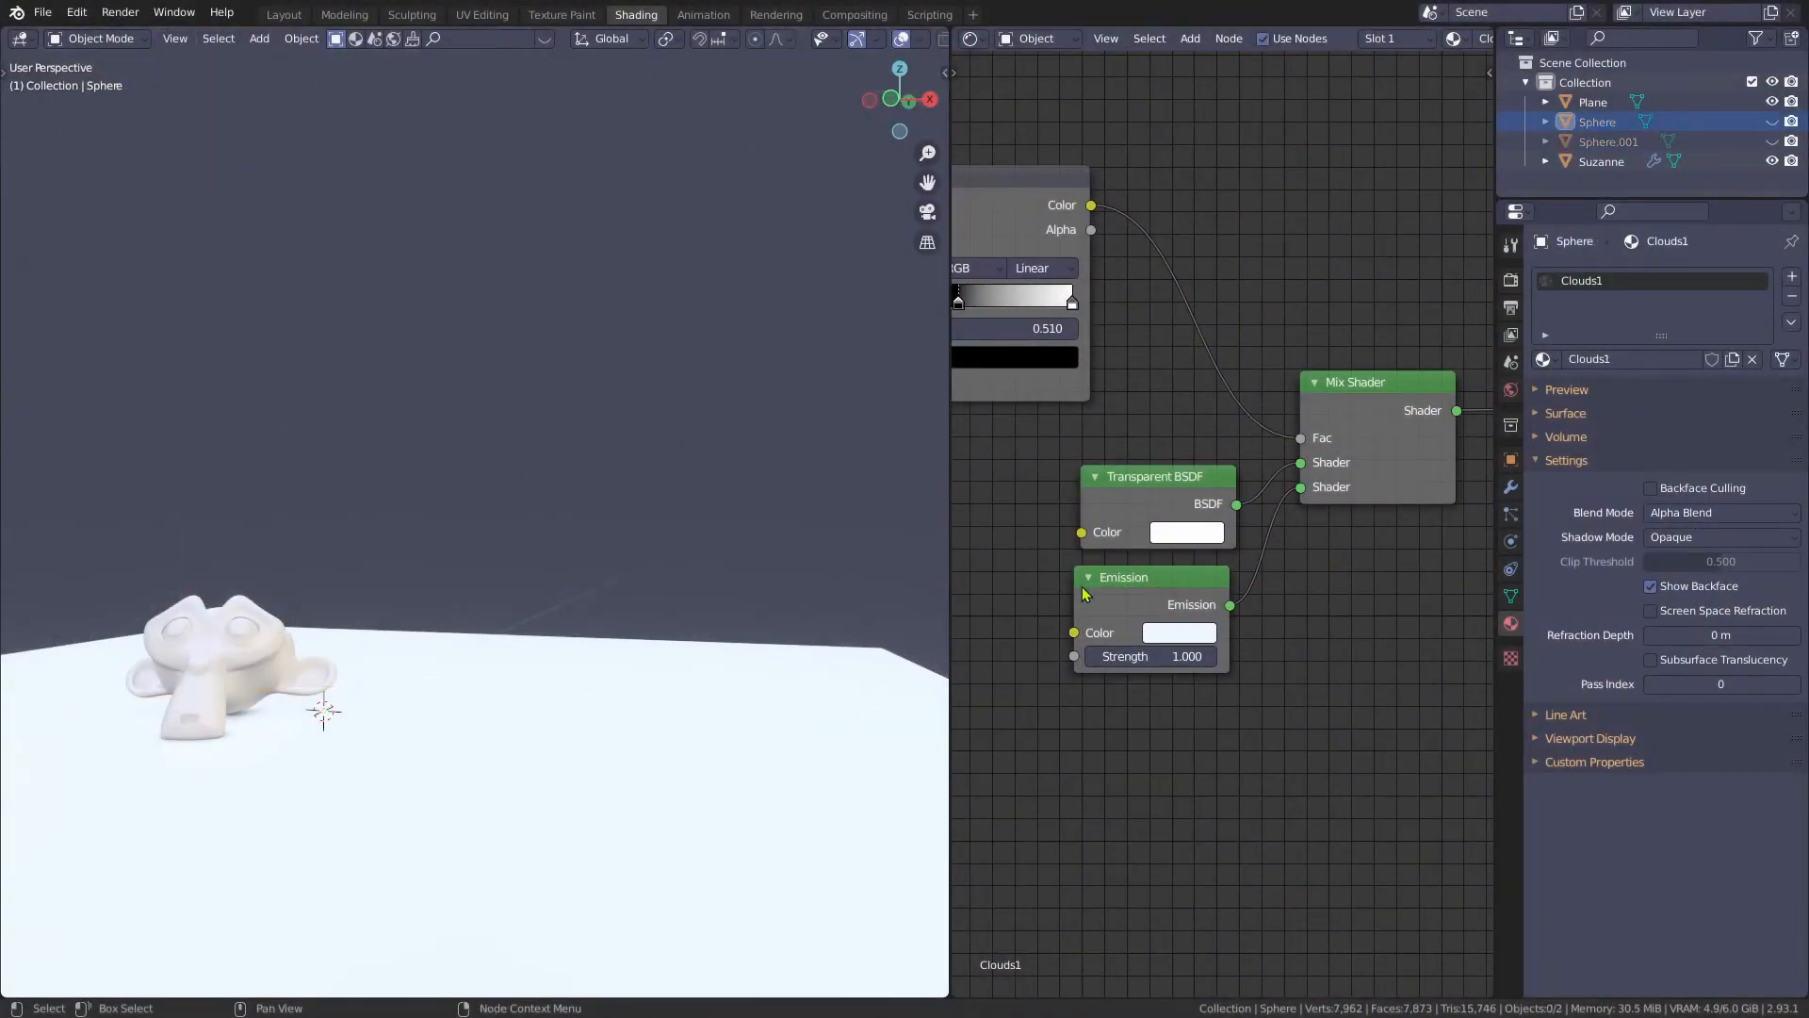
- Switch the shader nodes from Object to World and set the viewport shading to Rendered
scroll(1130, 567, down, 4)
click(1047, 44)
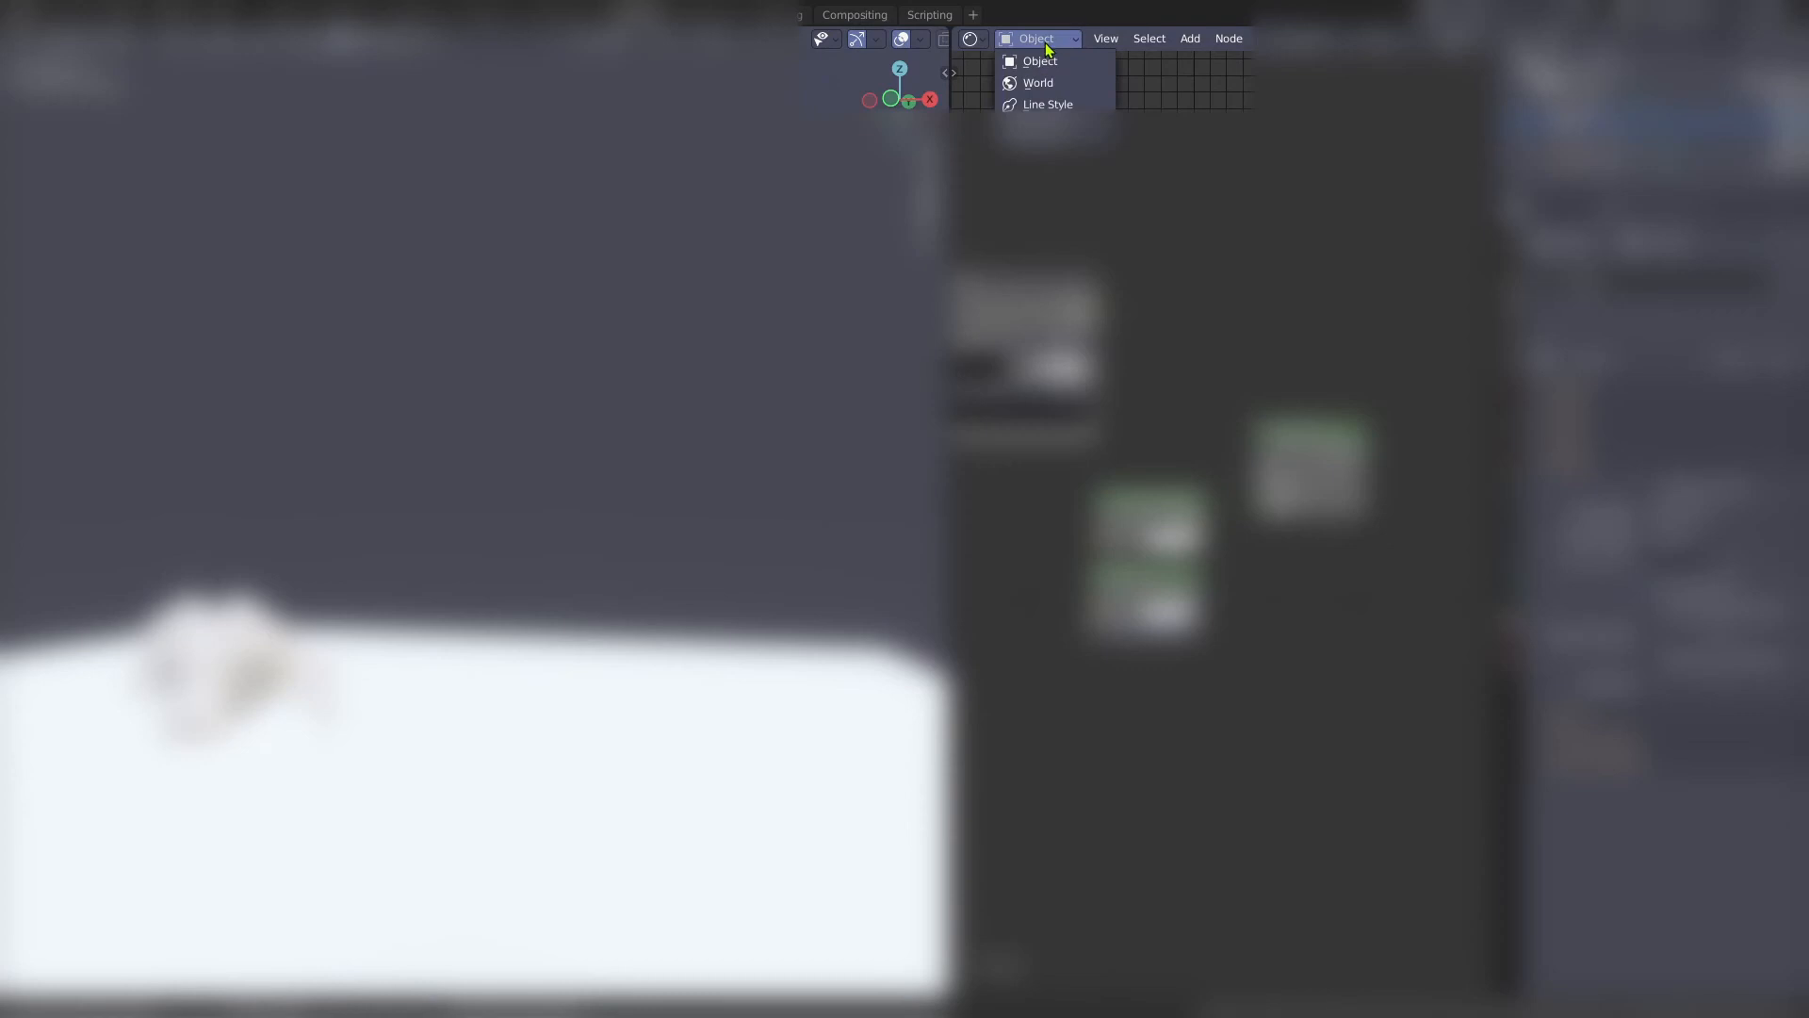
click(1046, 85)
scroll(1376, 472, down, 4)
middle_drag(1376, 472, 1240, 481)
scroll(1240, 480, down, 1)
key(z)
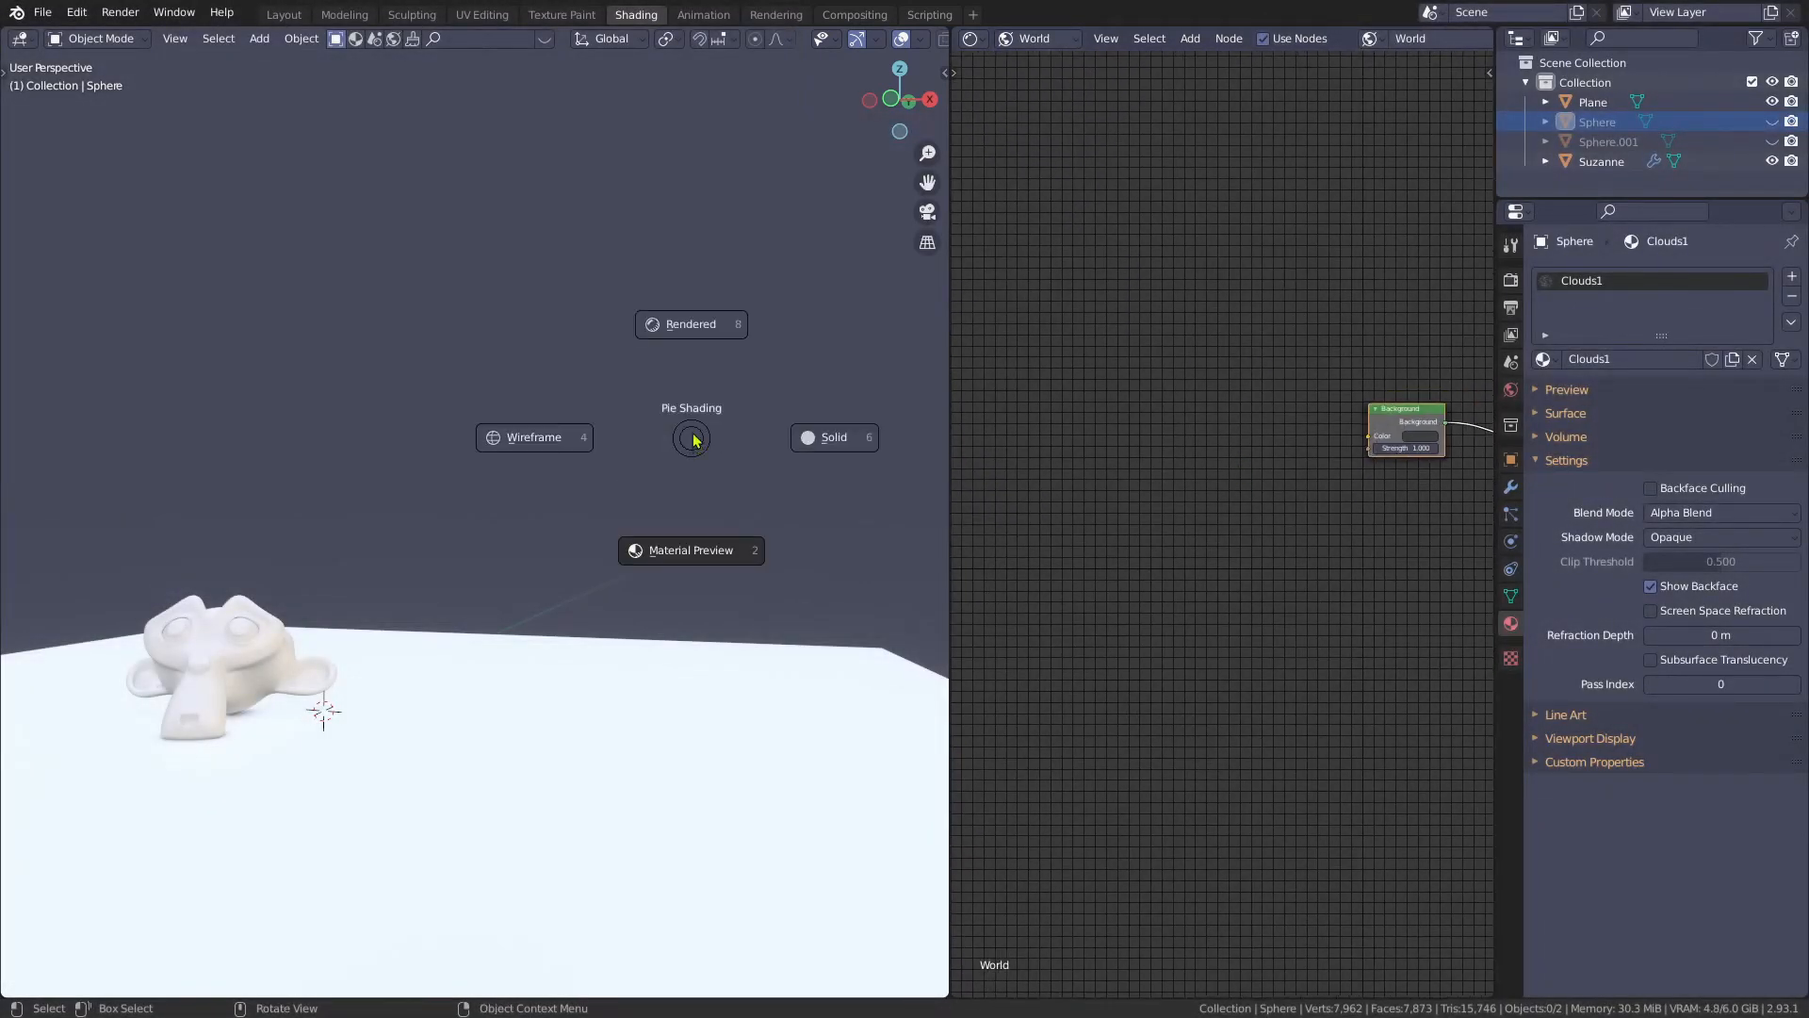
click(688, 326)
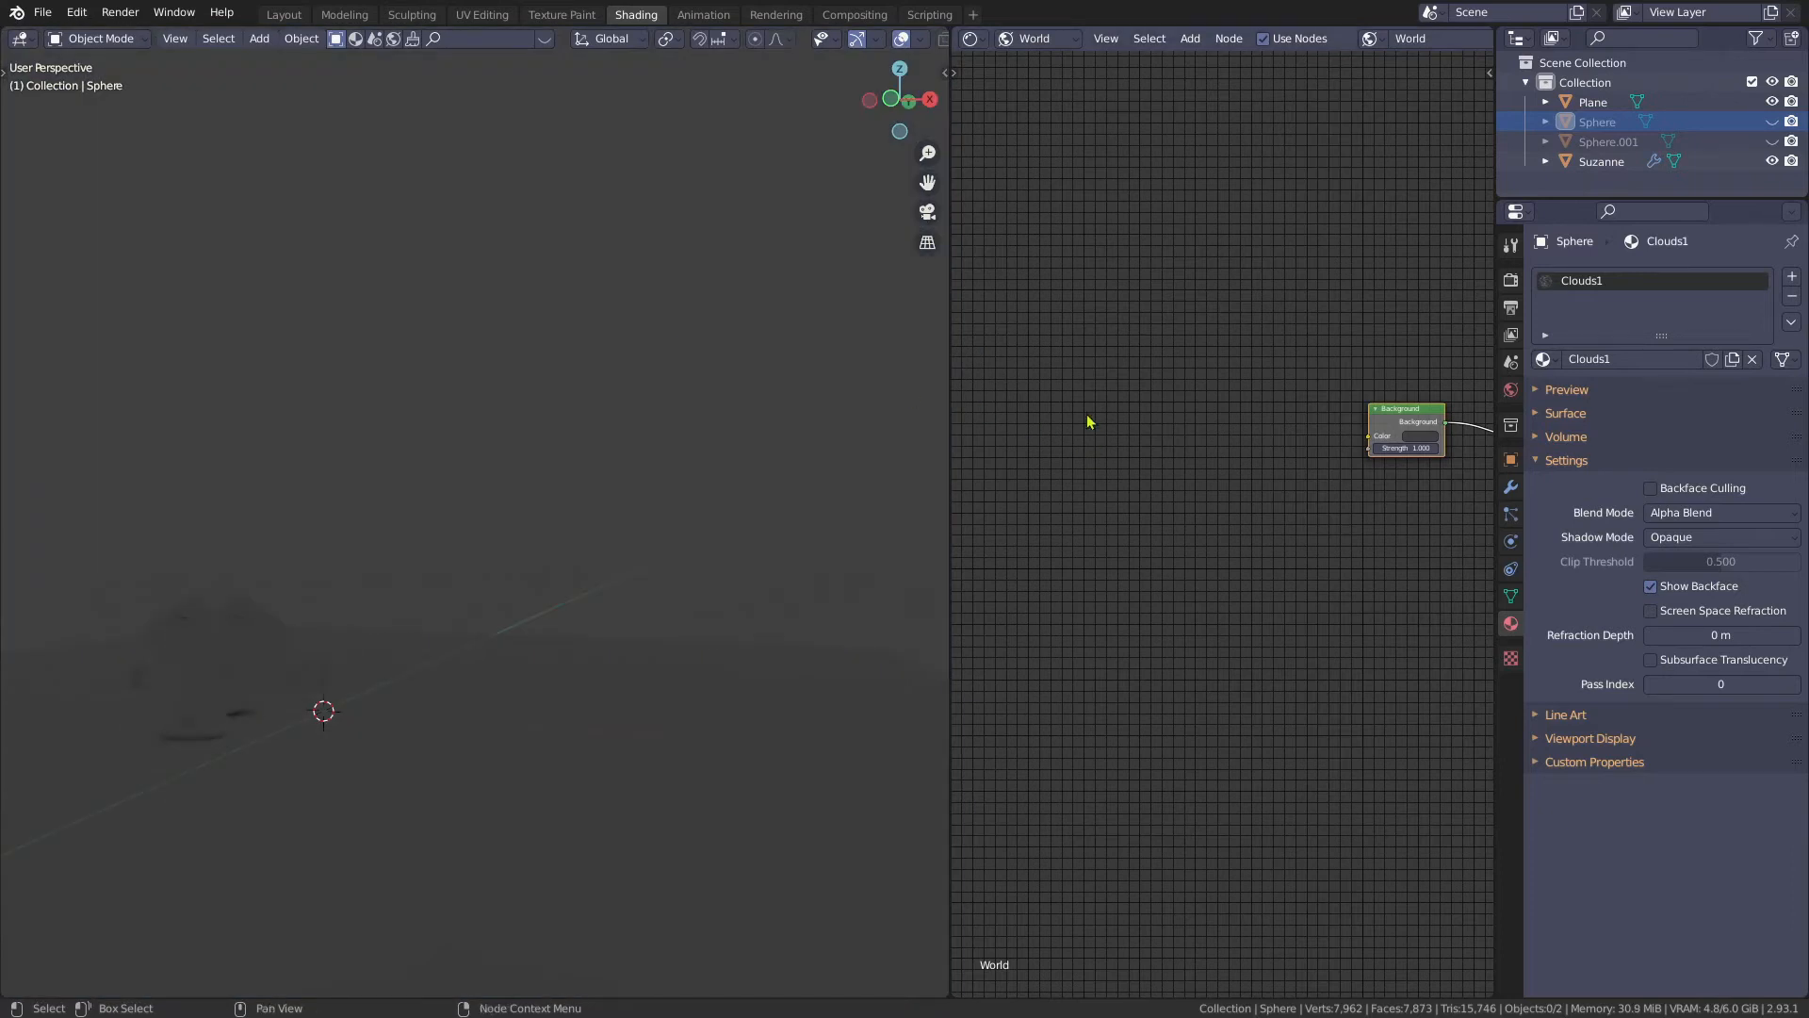
- Add a Gradient Texture with Mapping and Texture Coordinate nodes to the world and preview its output
key(shift+a)
click(1088, 402)
text(grad)
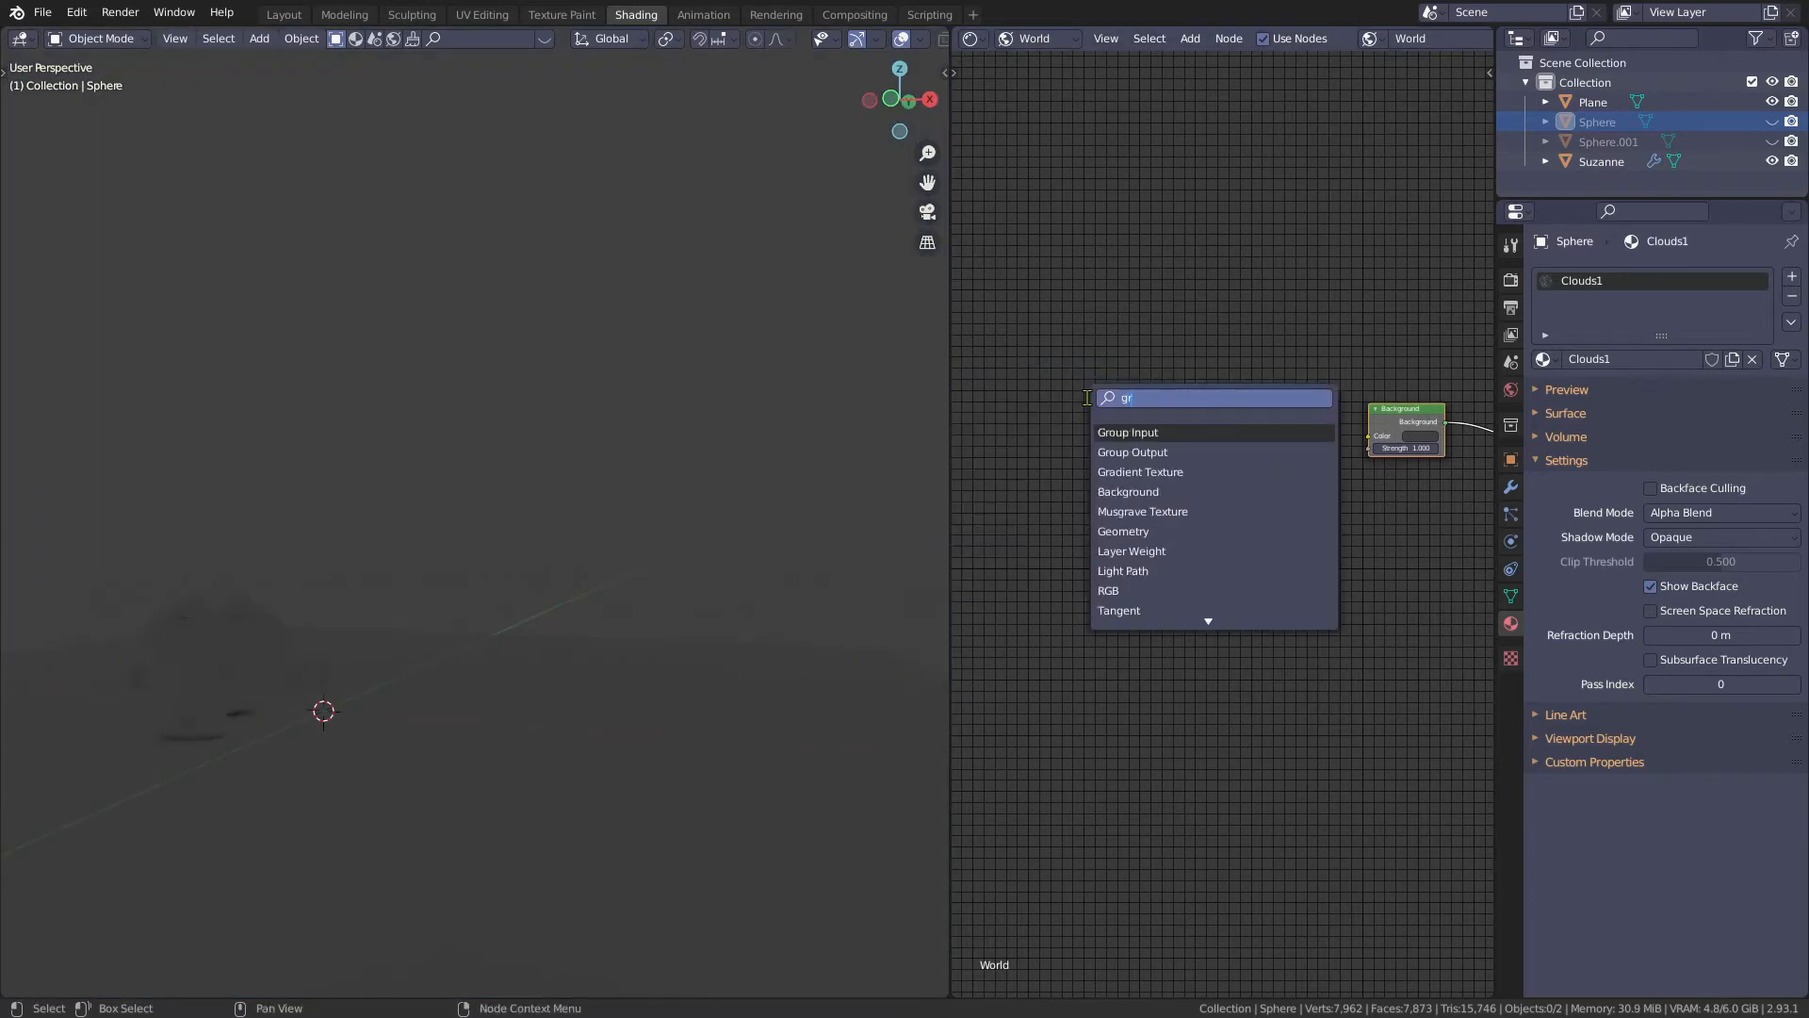
click(1116, 428)
click(1117, 412)
key(ctrl+t)
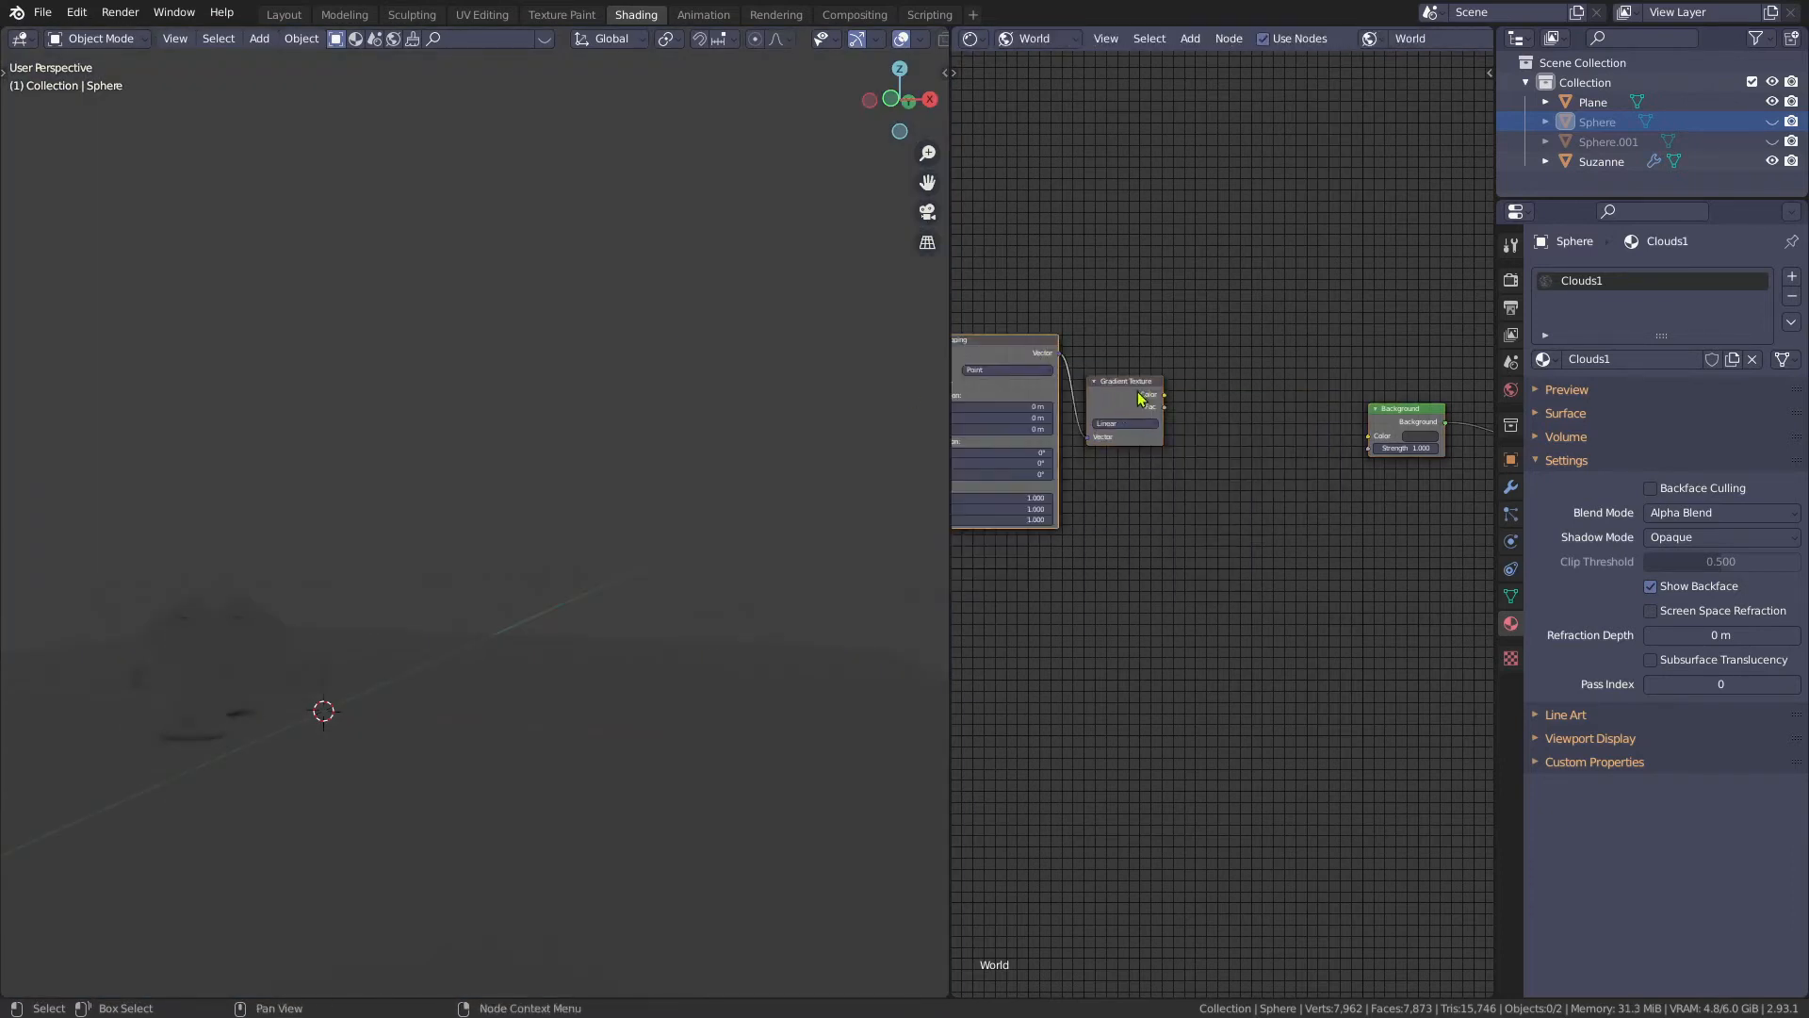
middle_drag(1143, 392, 1219, 408)
ctrl+shift+click(1227, 418)
- Set the gradient's Mapping node to a Y rotation of 90° and an X location of 0.6 m
click(1035, 473)
text(90)
key(Return)
scroll(641, 533, down, 1)
shift+middle_drag(635, 535, 666, 618)
middle_drag(666, 617, 662, 574)
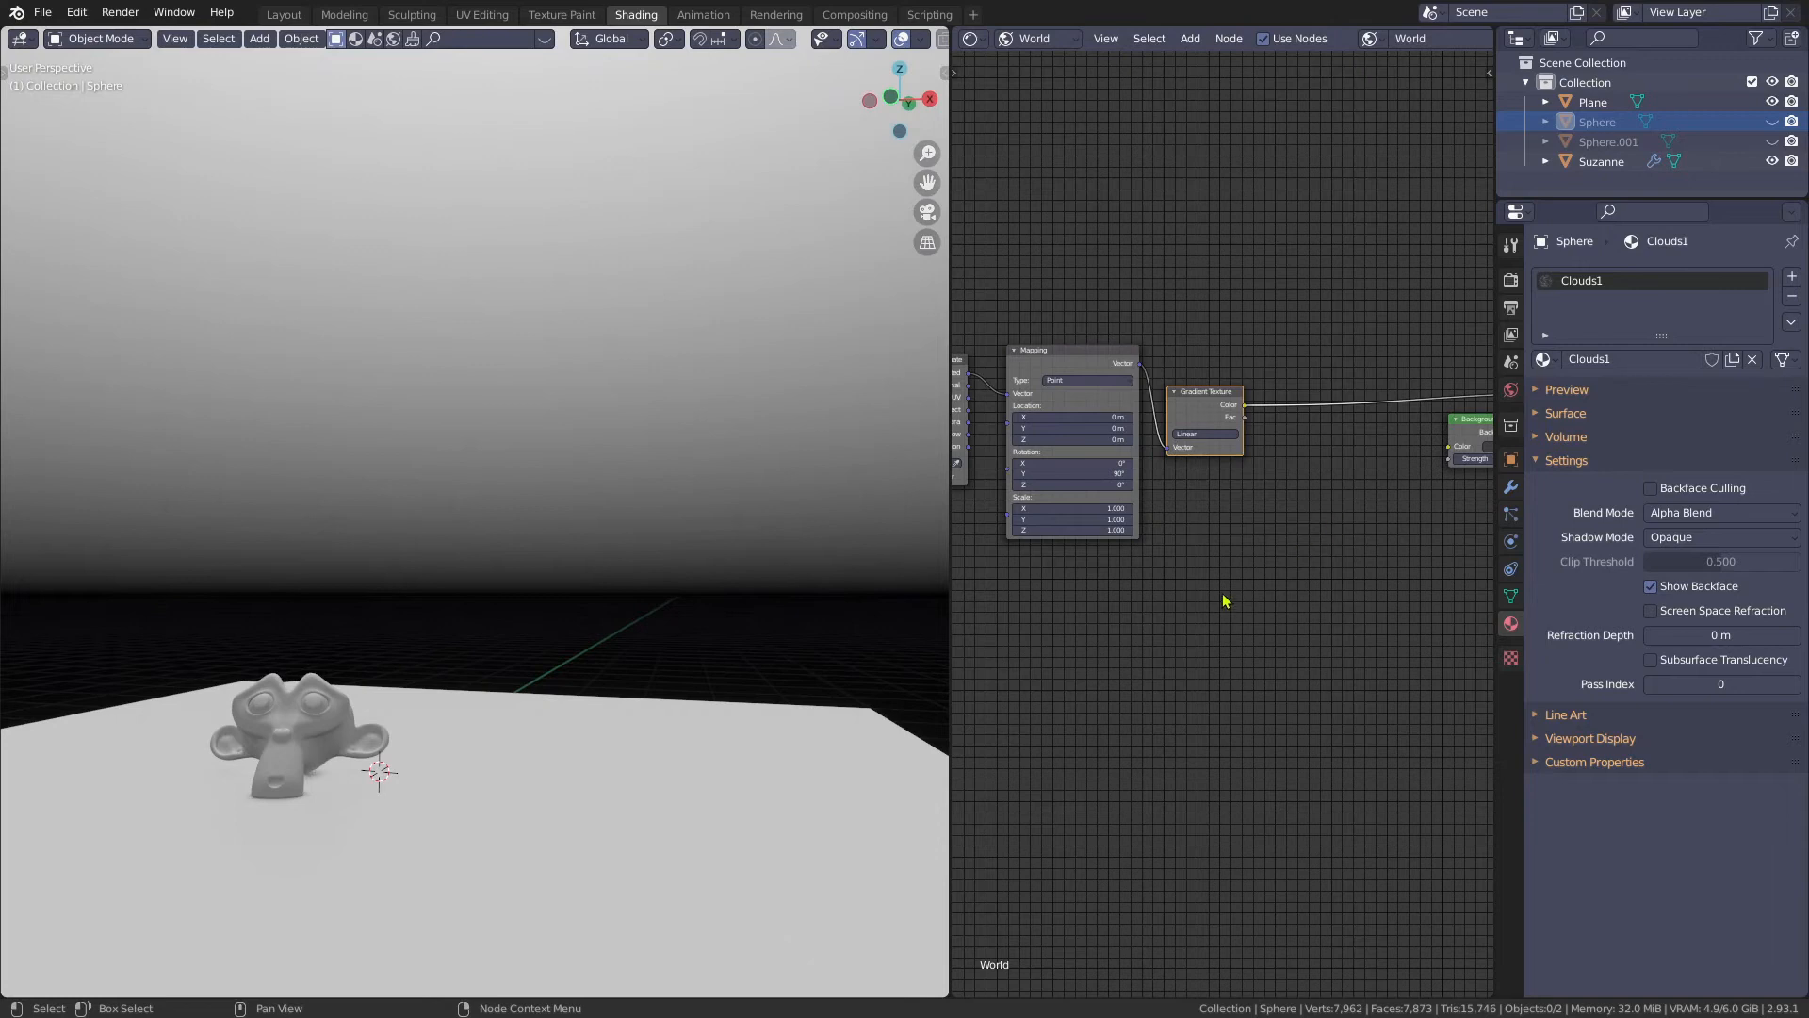
scroll(1207, 476, up, 1)
middle_drag(1205, 482, 1329, 543)
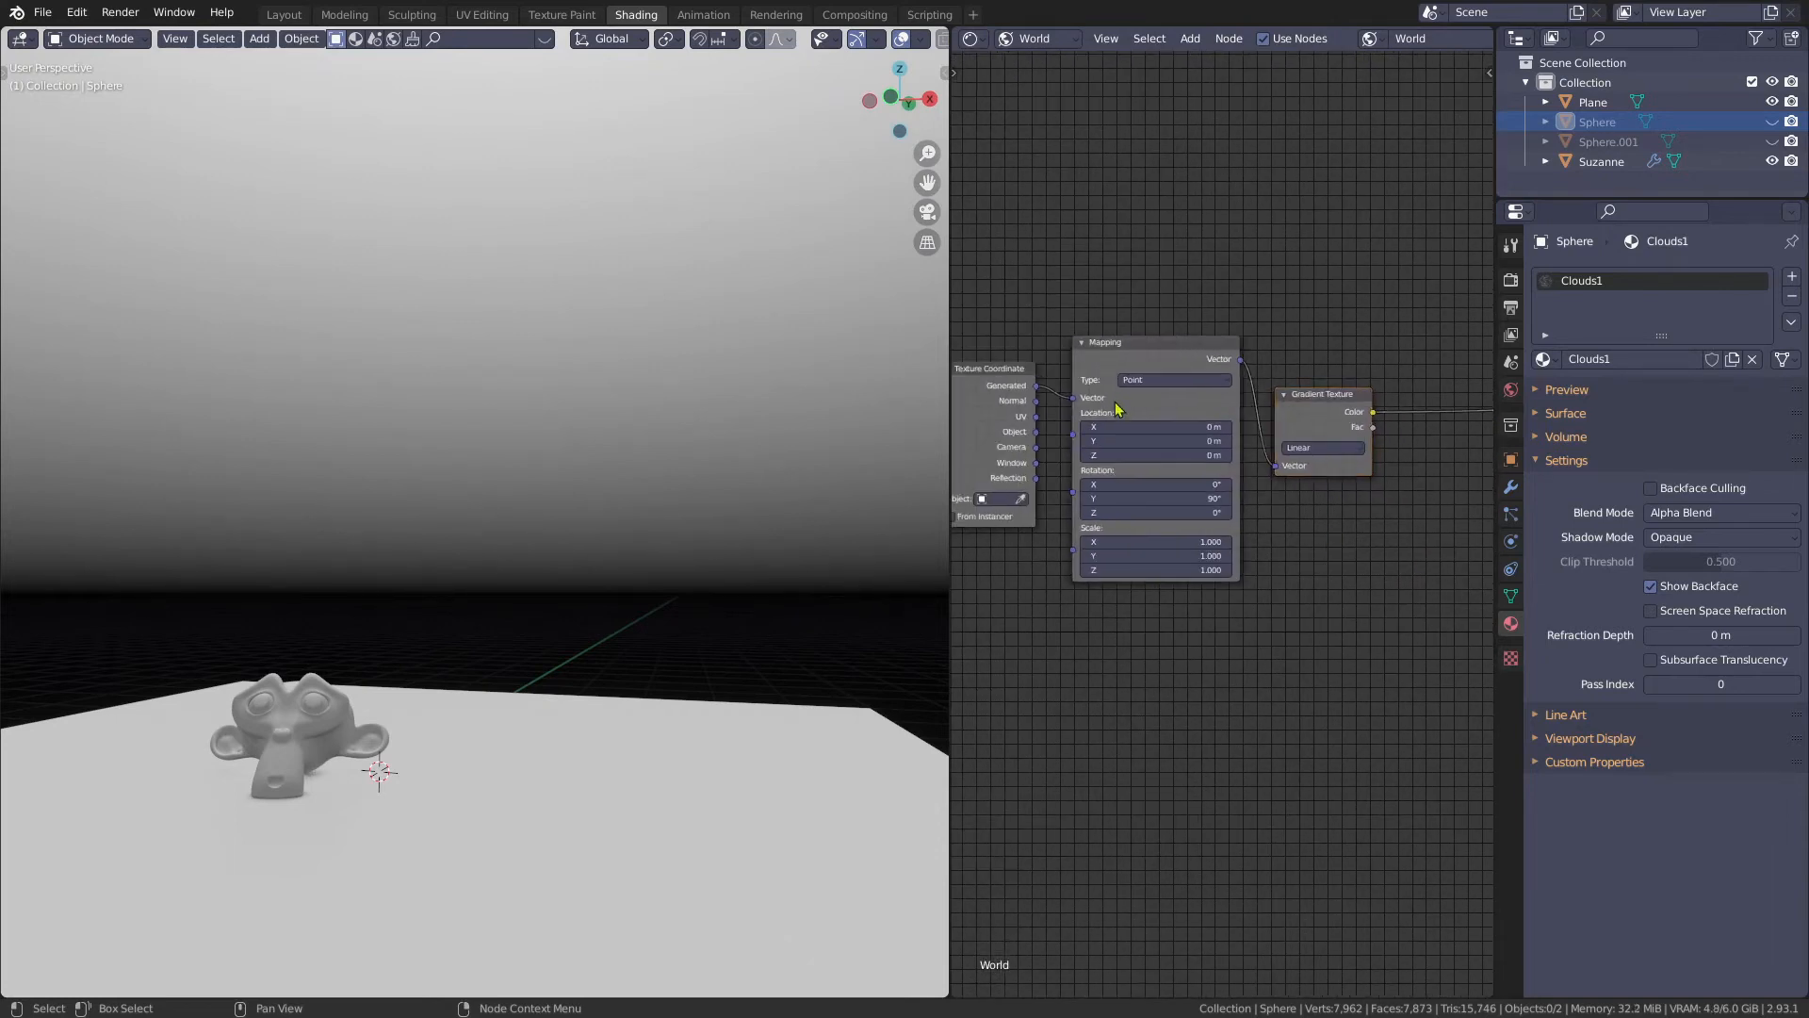
double_click(1145, 428)
text(.6)
key(Return)
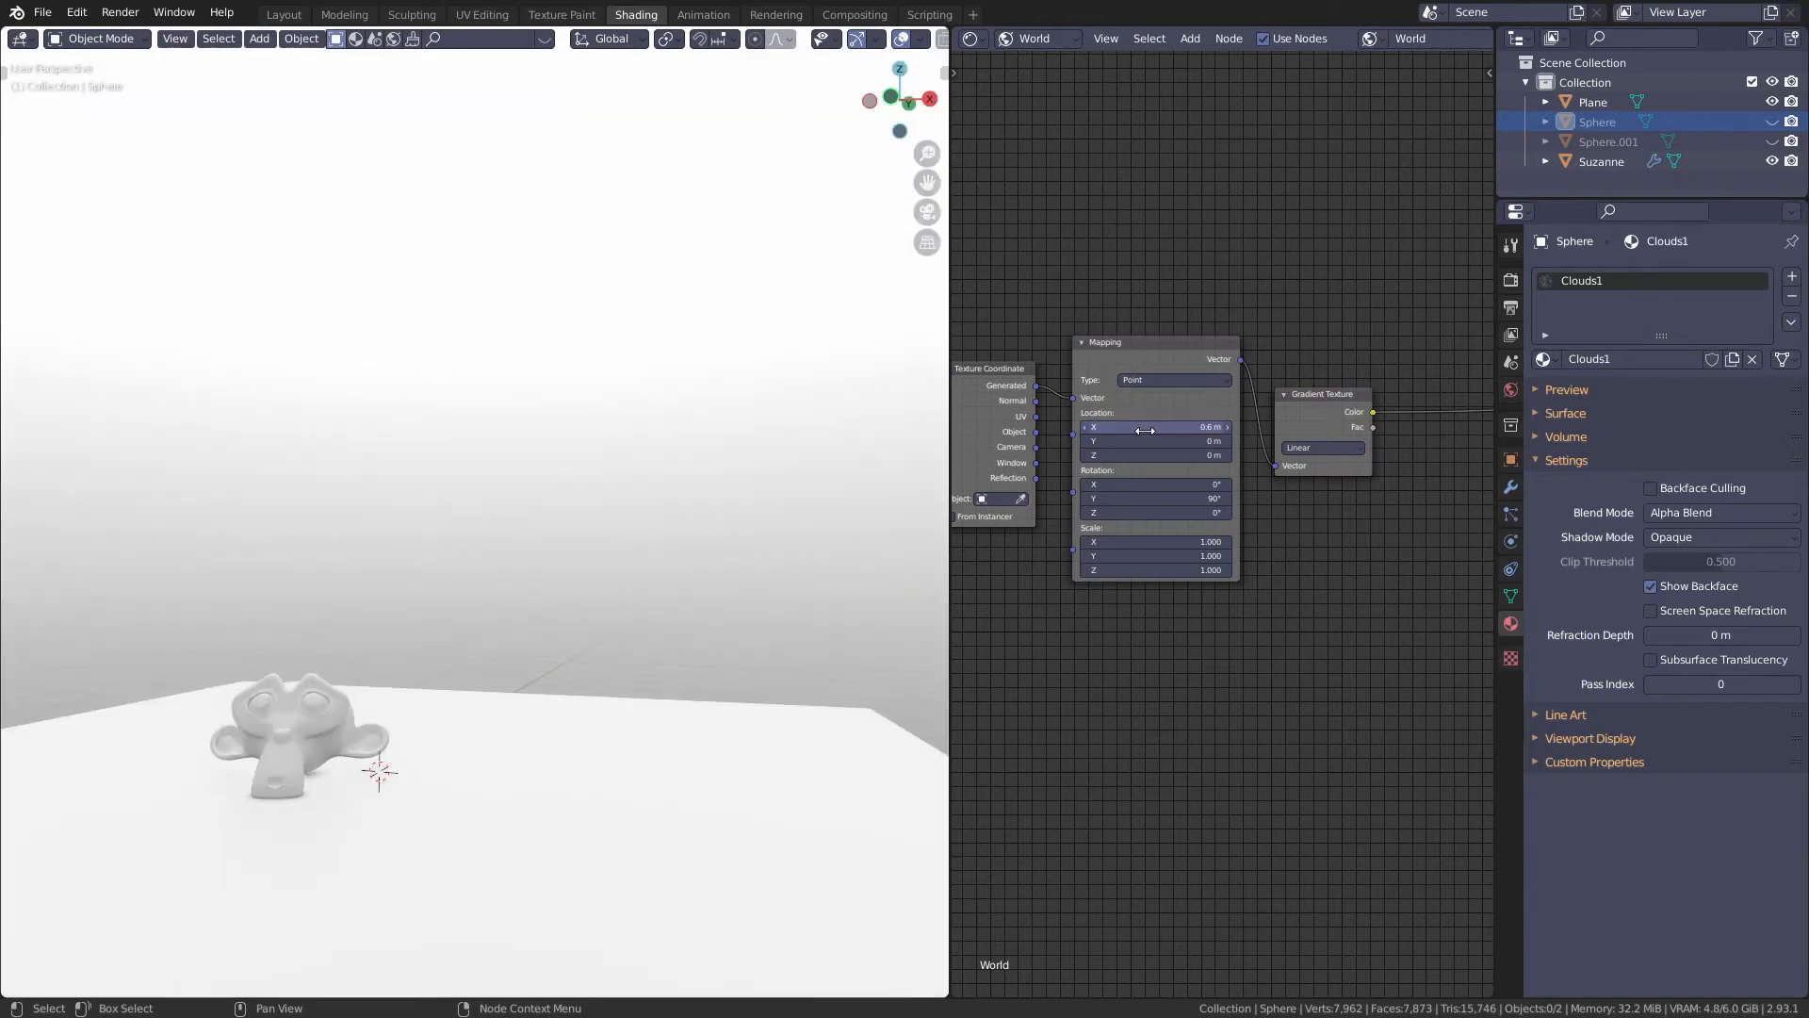
- Insert a ColorRamp node on the link after the world's Gradient Texture
middle_drag(1290, 590, 1110, 605)
key(shift+a)
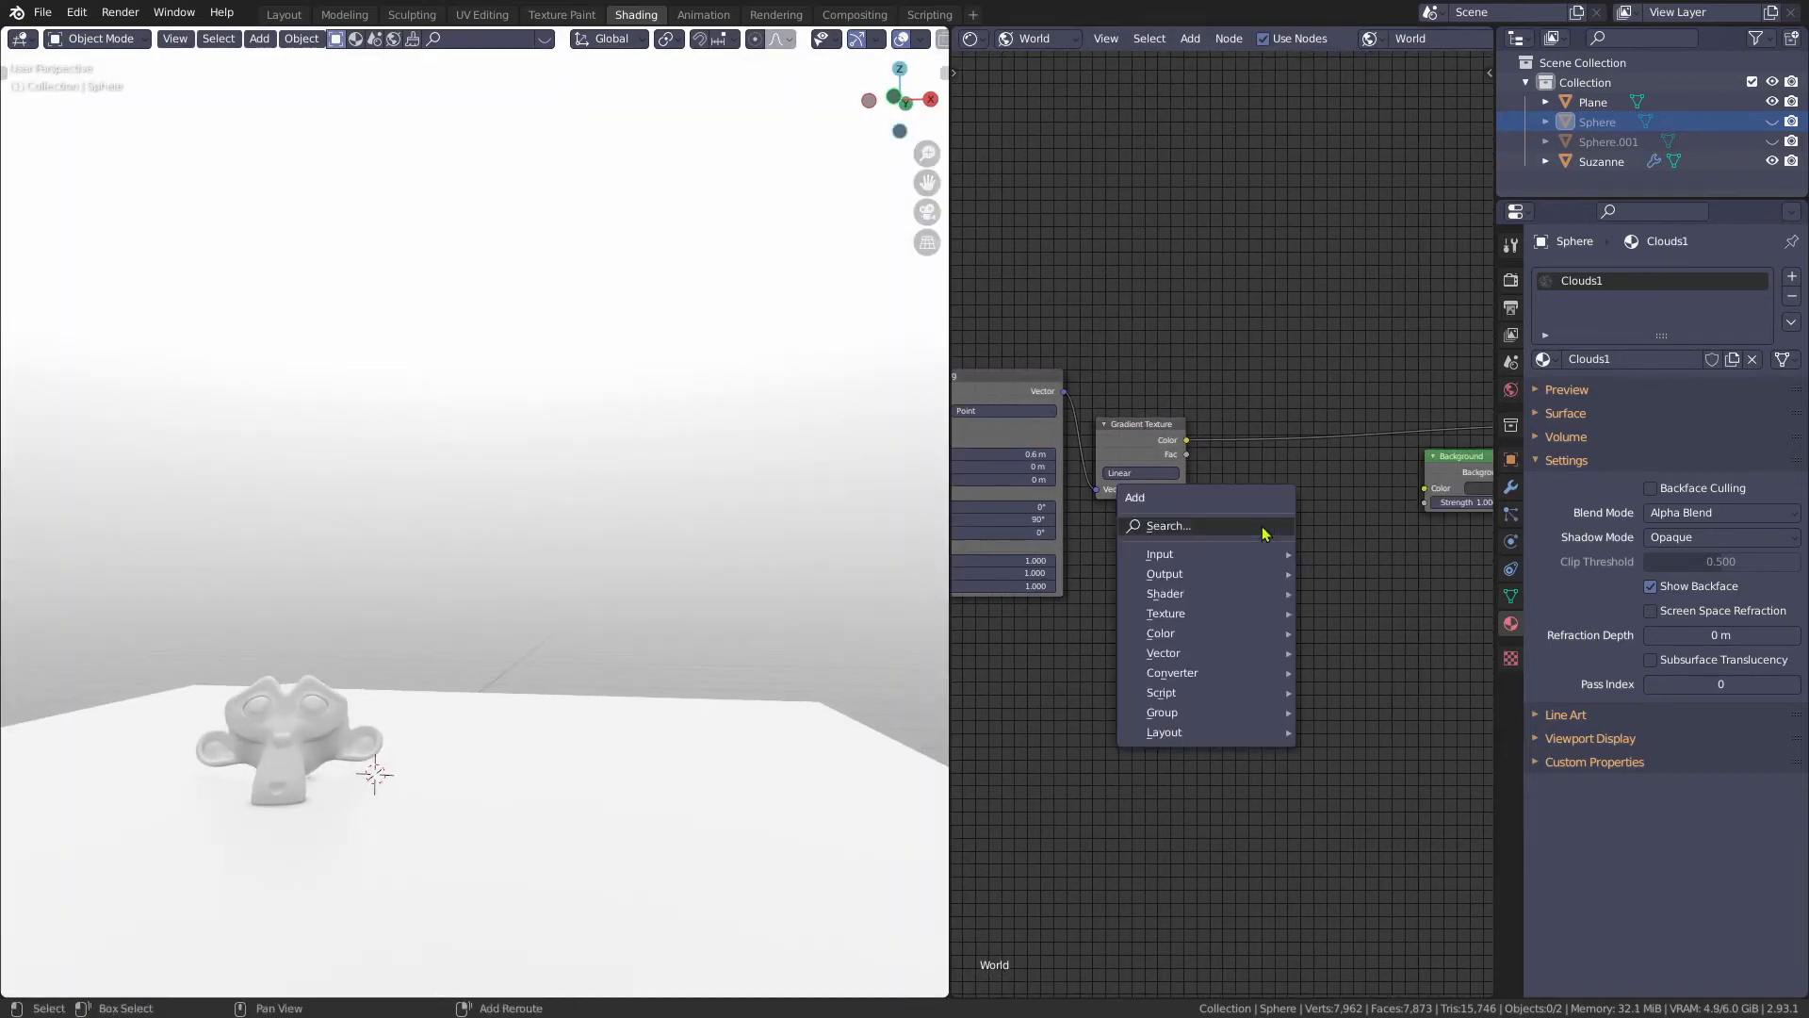
click(1263, 527)
text(com)
key(BackSpace)
key(BackSpace)
key(BackSpace)
text(ramp)
key(Return)
click(1183, 410)
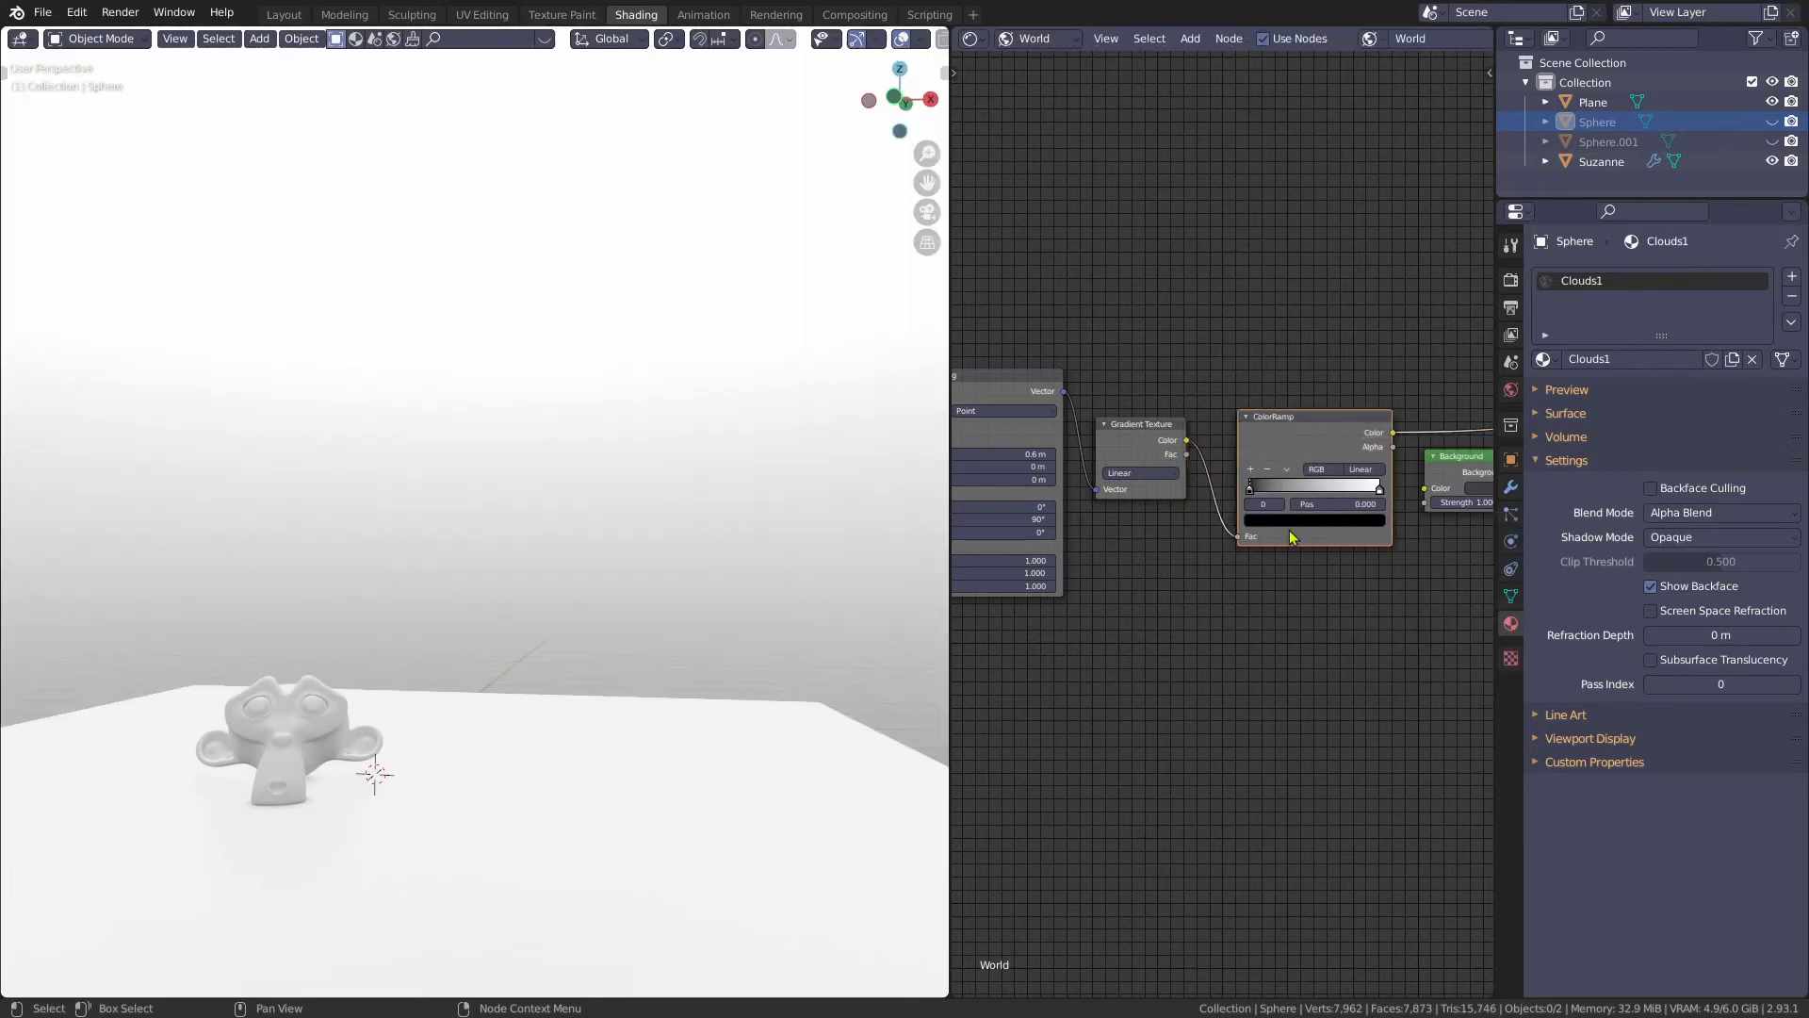
- Set the ColorRamp interpolation to B-Spline and move its black stop to 0.6
scroll(1187, 452, up, 2)
click(1208, 456)
click(1232, 538)
drag(1062, 419, 1193, 454)
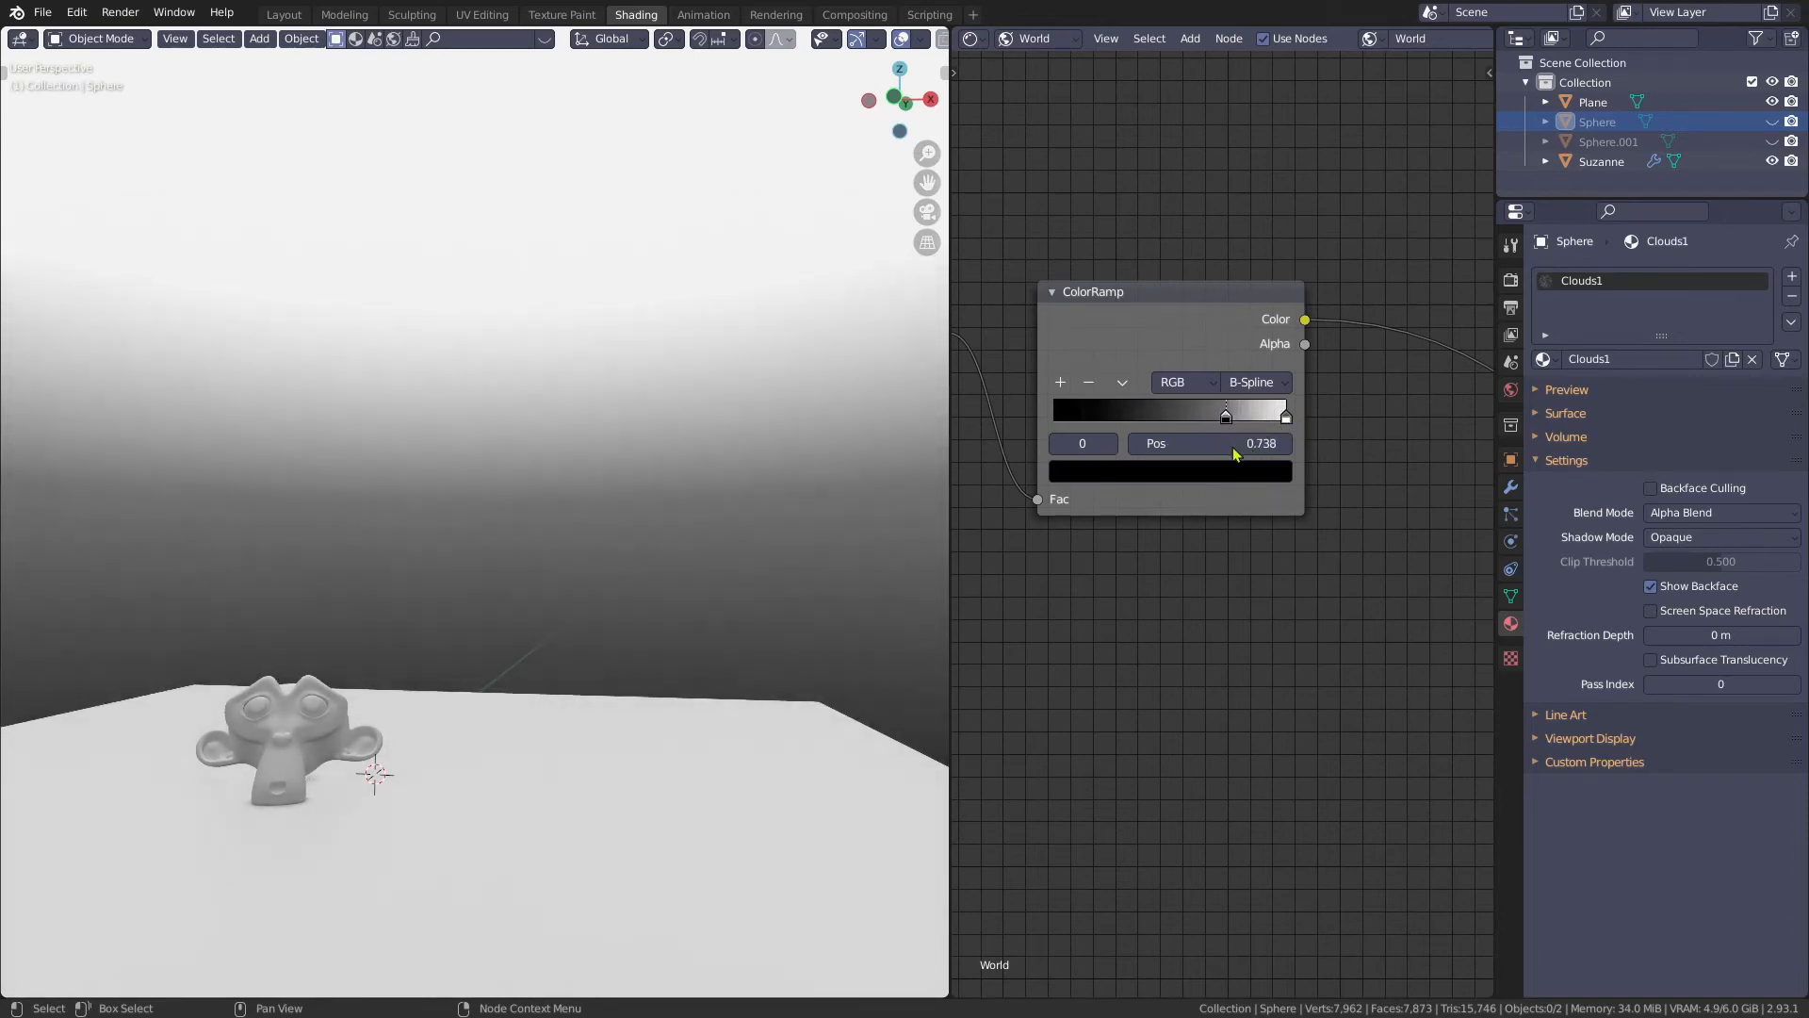
- Add a MixRGB node ahead of the Viewer and connect the ColorRamp's Color output to its Fac input
scroll(1230, 556, down, 2)
key(shift+a)
click(1234, 553)
text(mix)
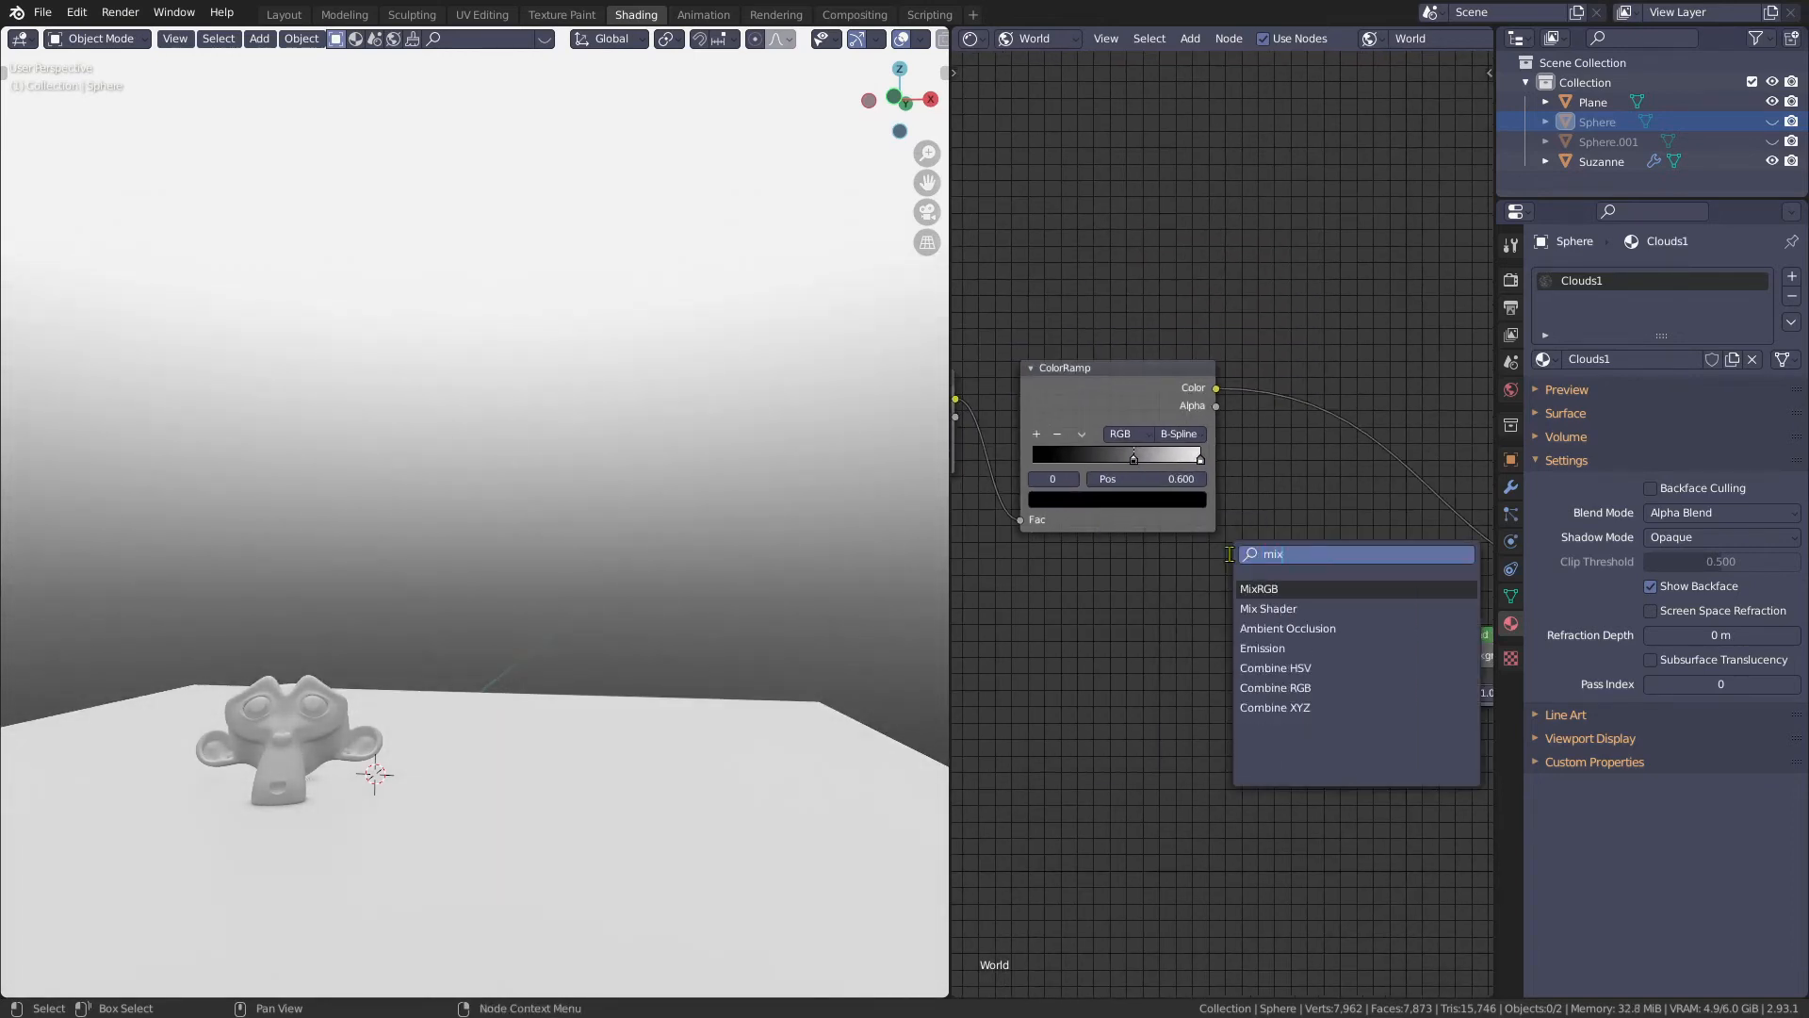
key(Return)
click(1263, 530)
drag(1217, 391, 1240, 543)
drag(1259, 626, 1259, 626)
drag(1294, 558, 1307, 485)
- Set the Mix node's Color1 to orange with hue 0.023, saturation 1 and value 0.5
middle_drag(1330, 528, 1253, 528)
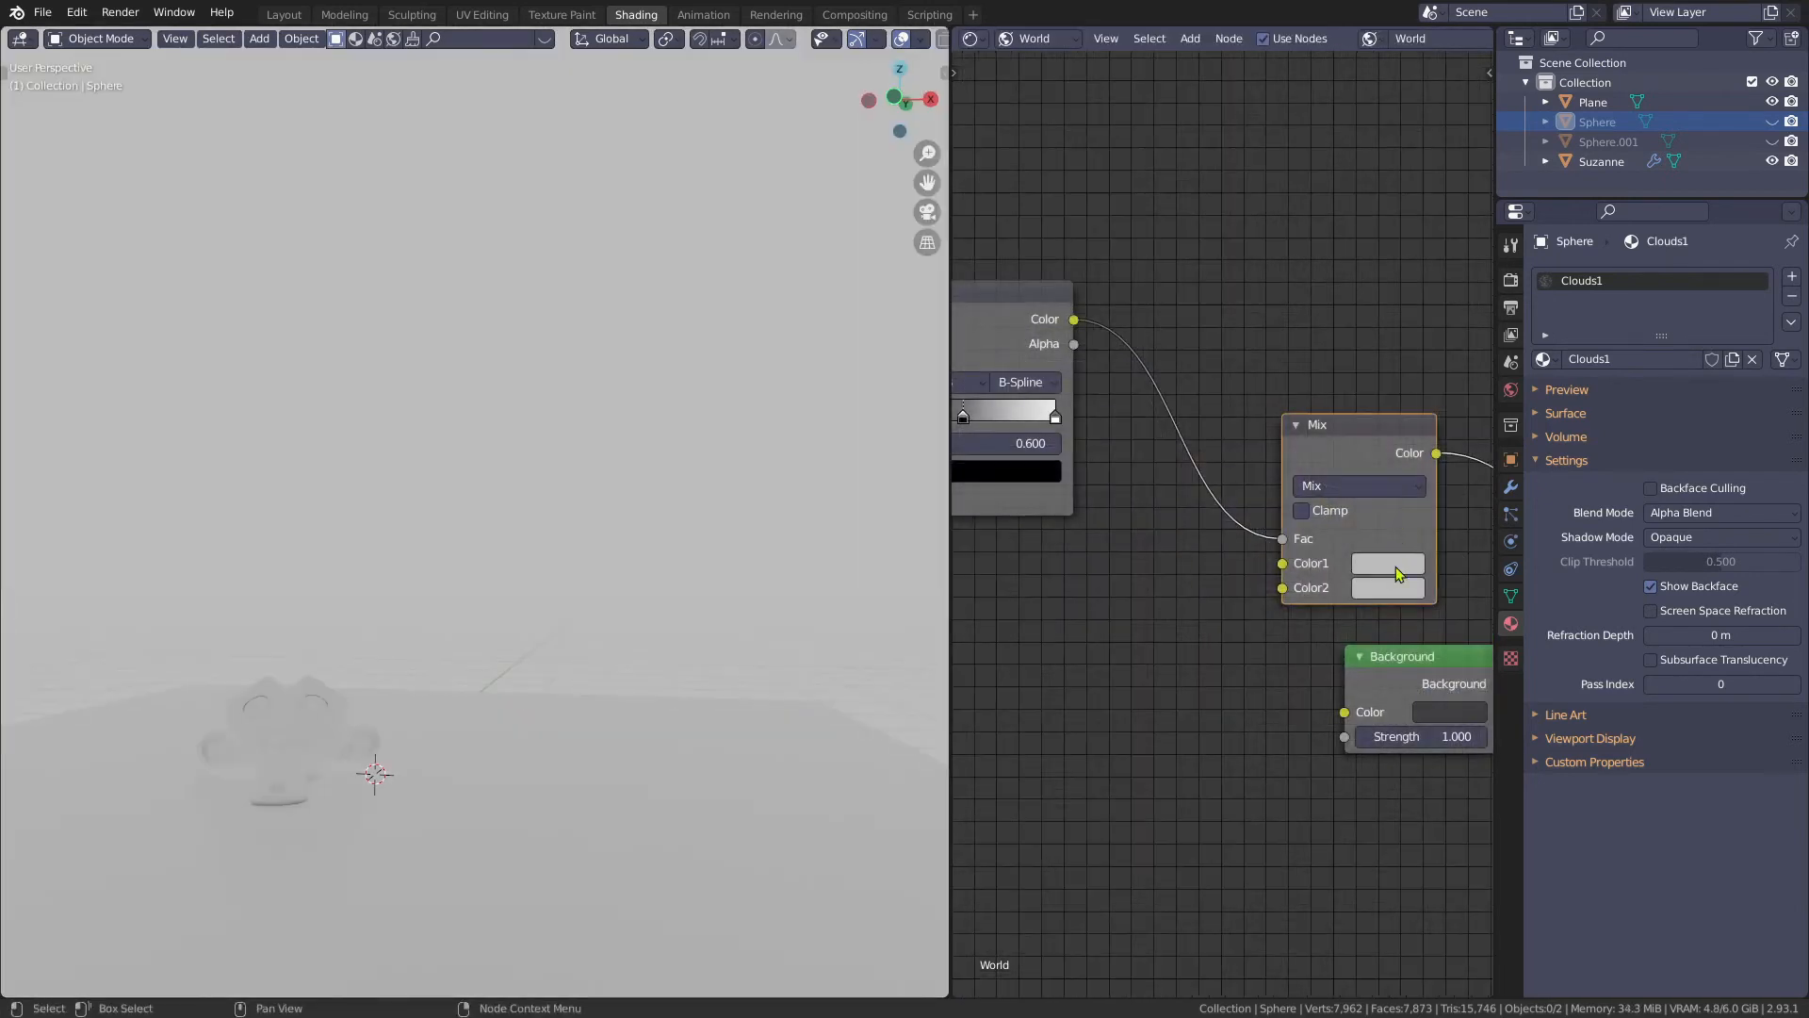
click(1394, 567)
mouse_move(1428, 391)
mouse_down()
mouse_move(1427, 294)
mouse_move(1429, 405)
mouse_move(1405, 403)
mouse_up()
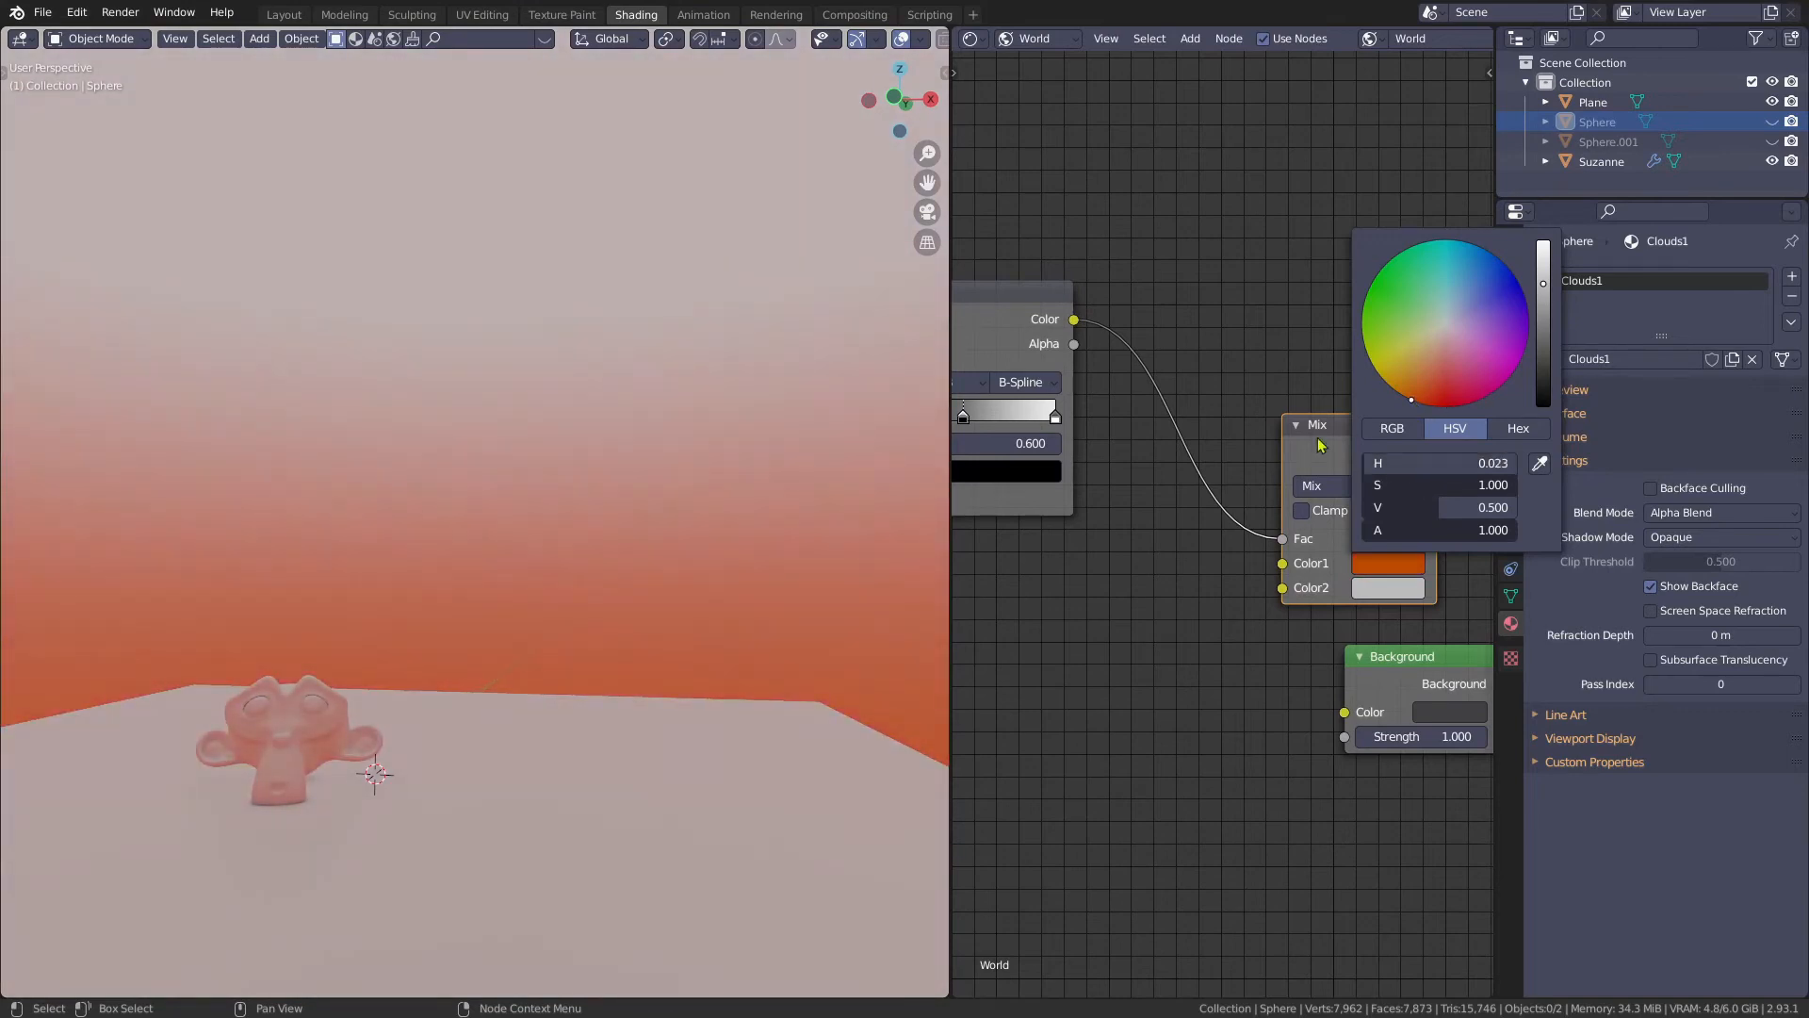
- Insert an Invert node between the ColorRamp and the Mix node's Fac input
key(shift+a)
click(1259, 415)
text(inv)
key(Return)
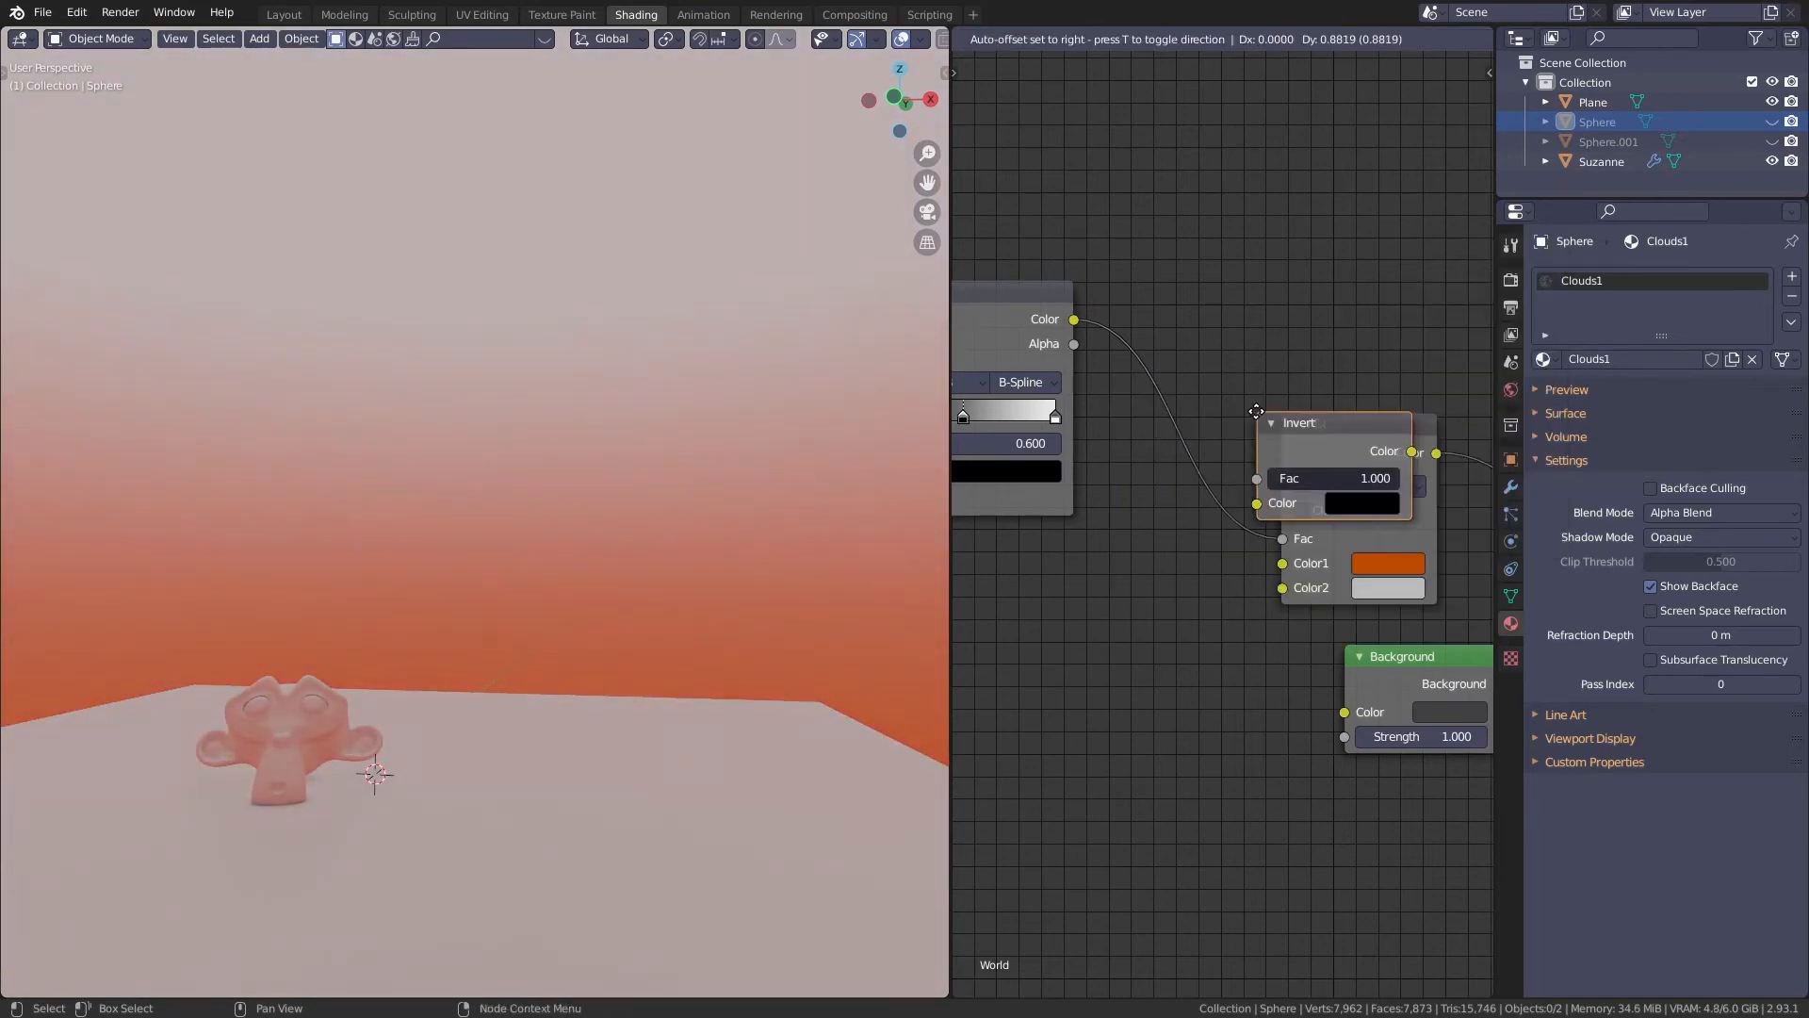
click(1103, 391)
- Try flipping the ColorRamp and flip it back
middle_drag(934, 391, 1147, 457)
click(1145, 451)
click(1184, 472)
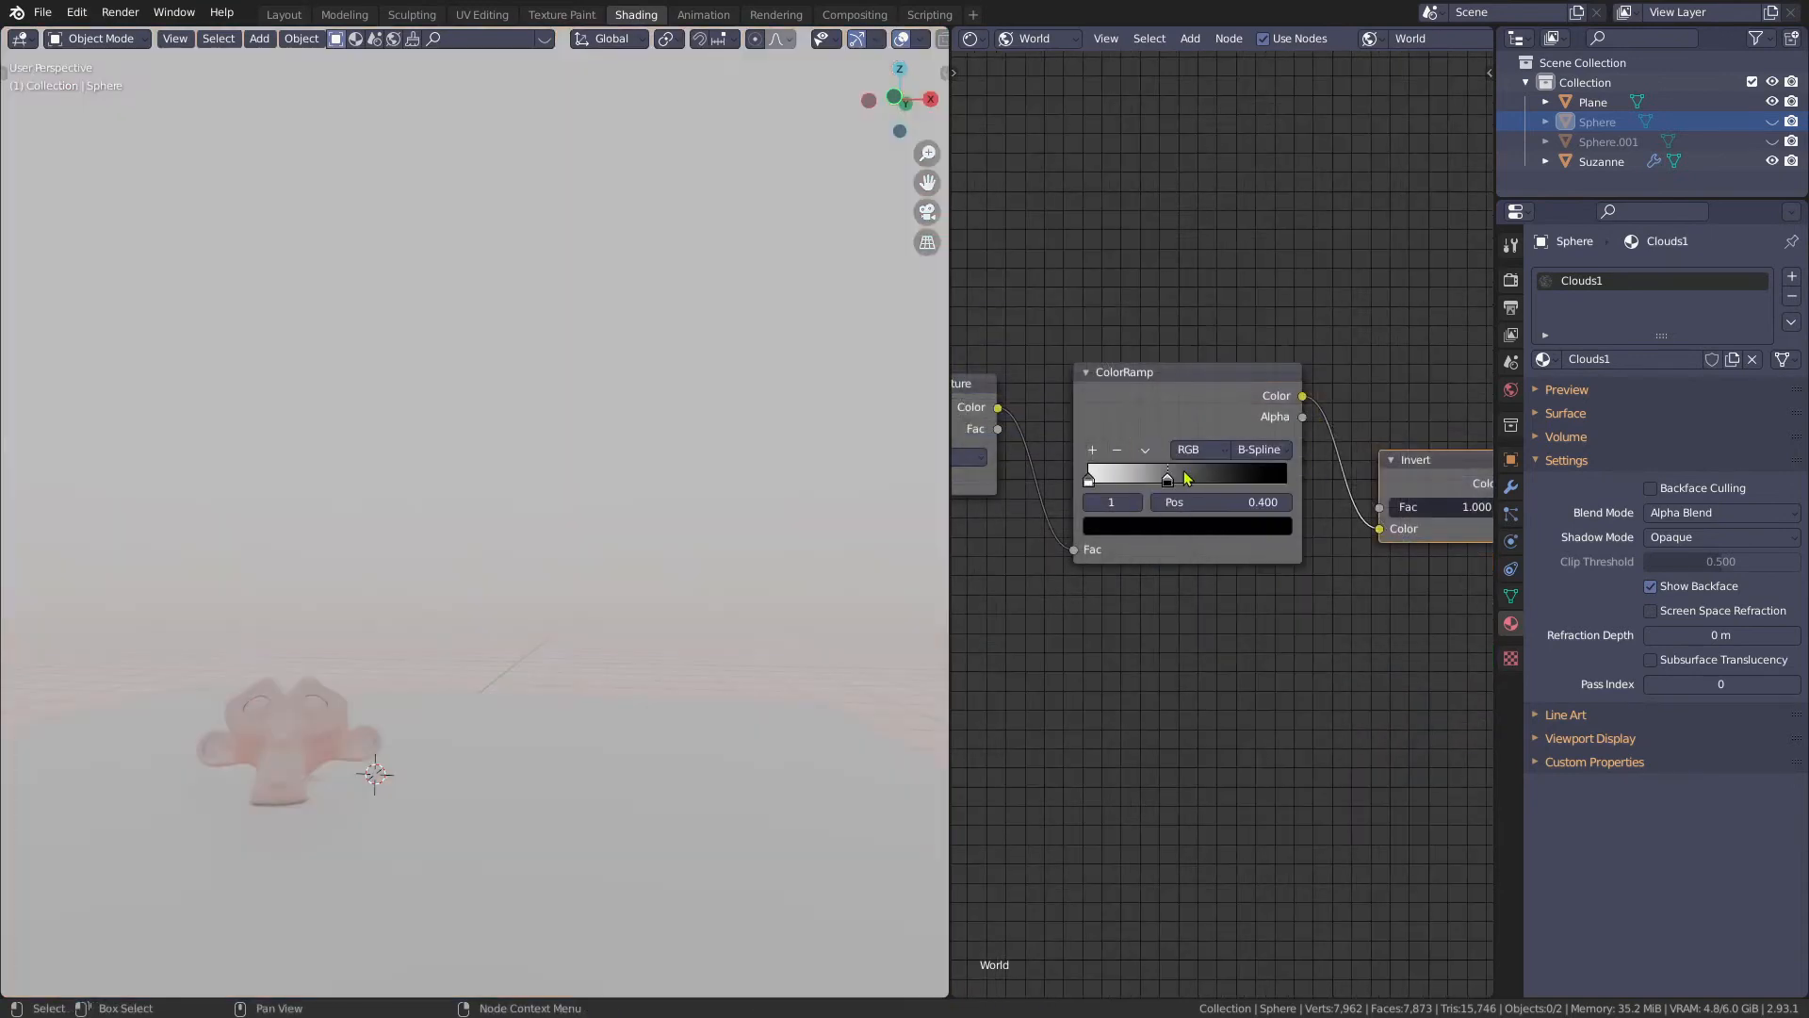
click(1147, 454)
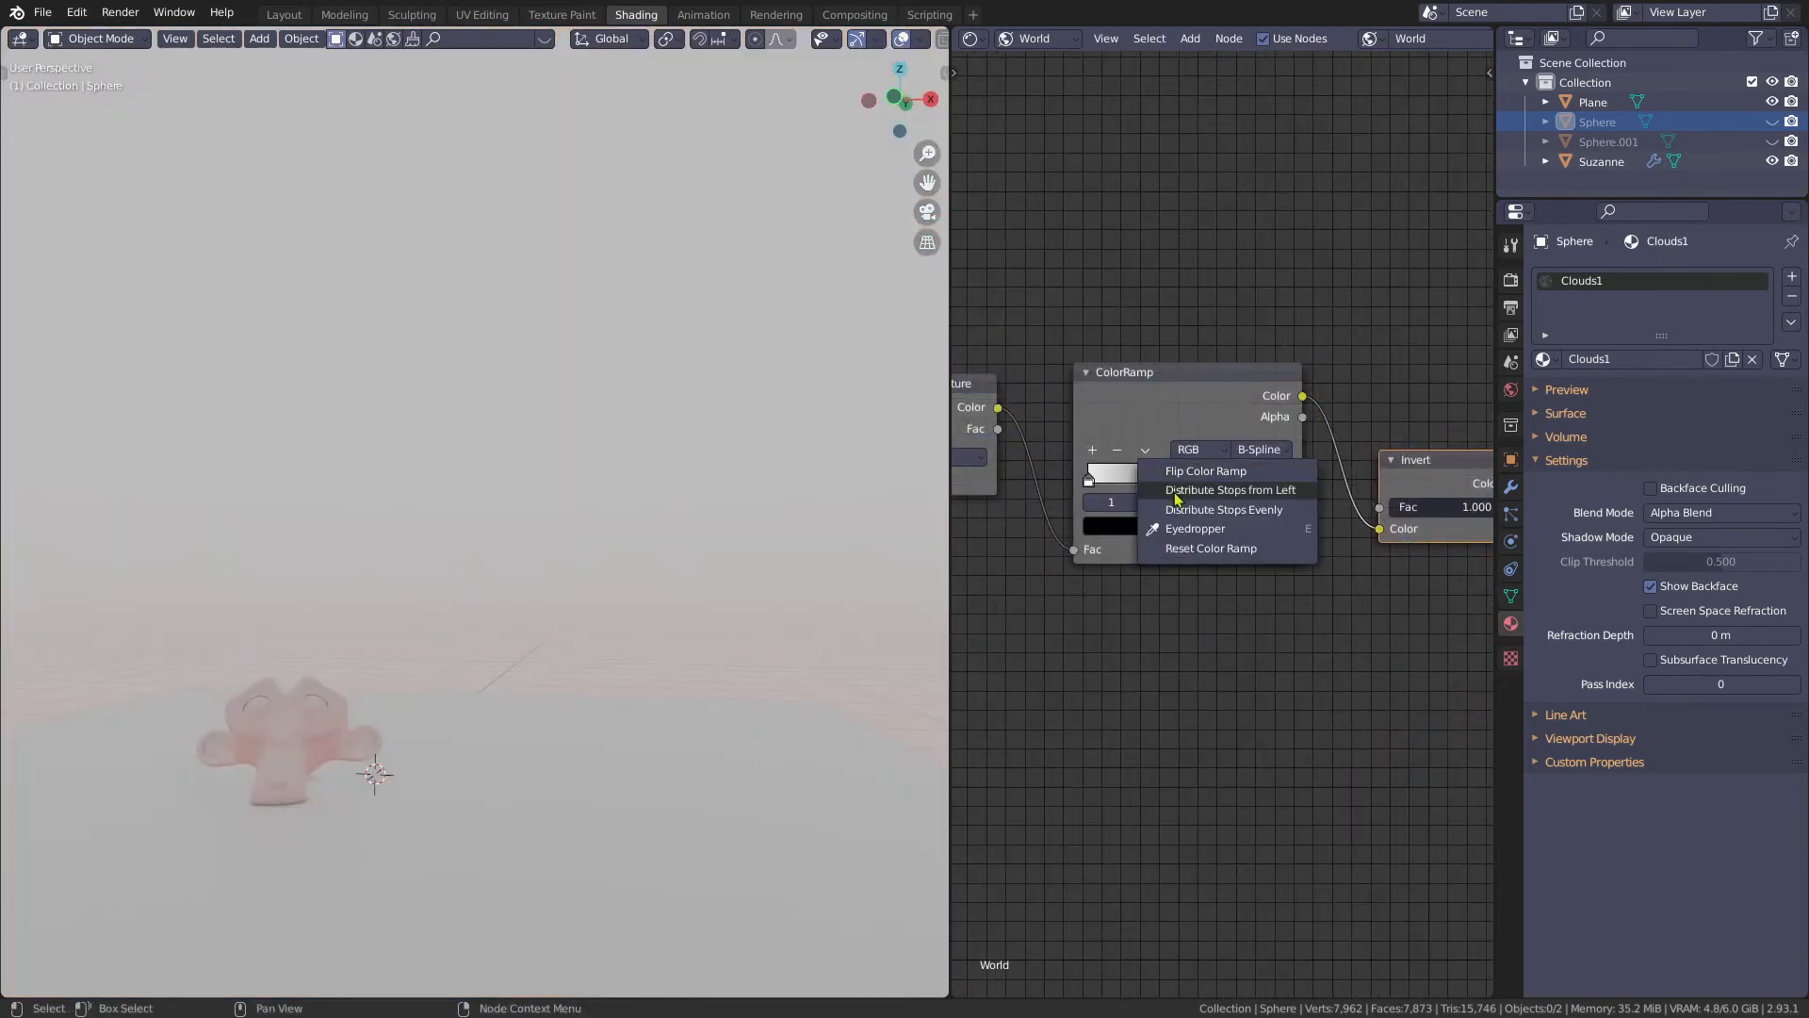
click(1179, 473)
- Colour the Mix node with blue Color1 (hue 0.647, saturation 0.936, value 0.673) and pale cyan Color2, and save the file
middle_drag(1338, 625, 957, 620)
click(1274, 588)
drag(1331, 393, 1362, 356)
click(1275, 608)
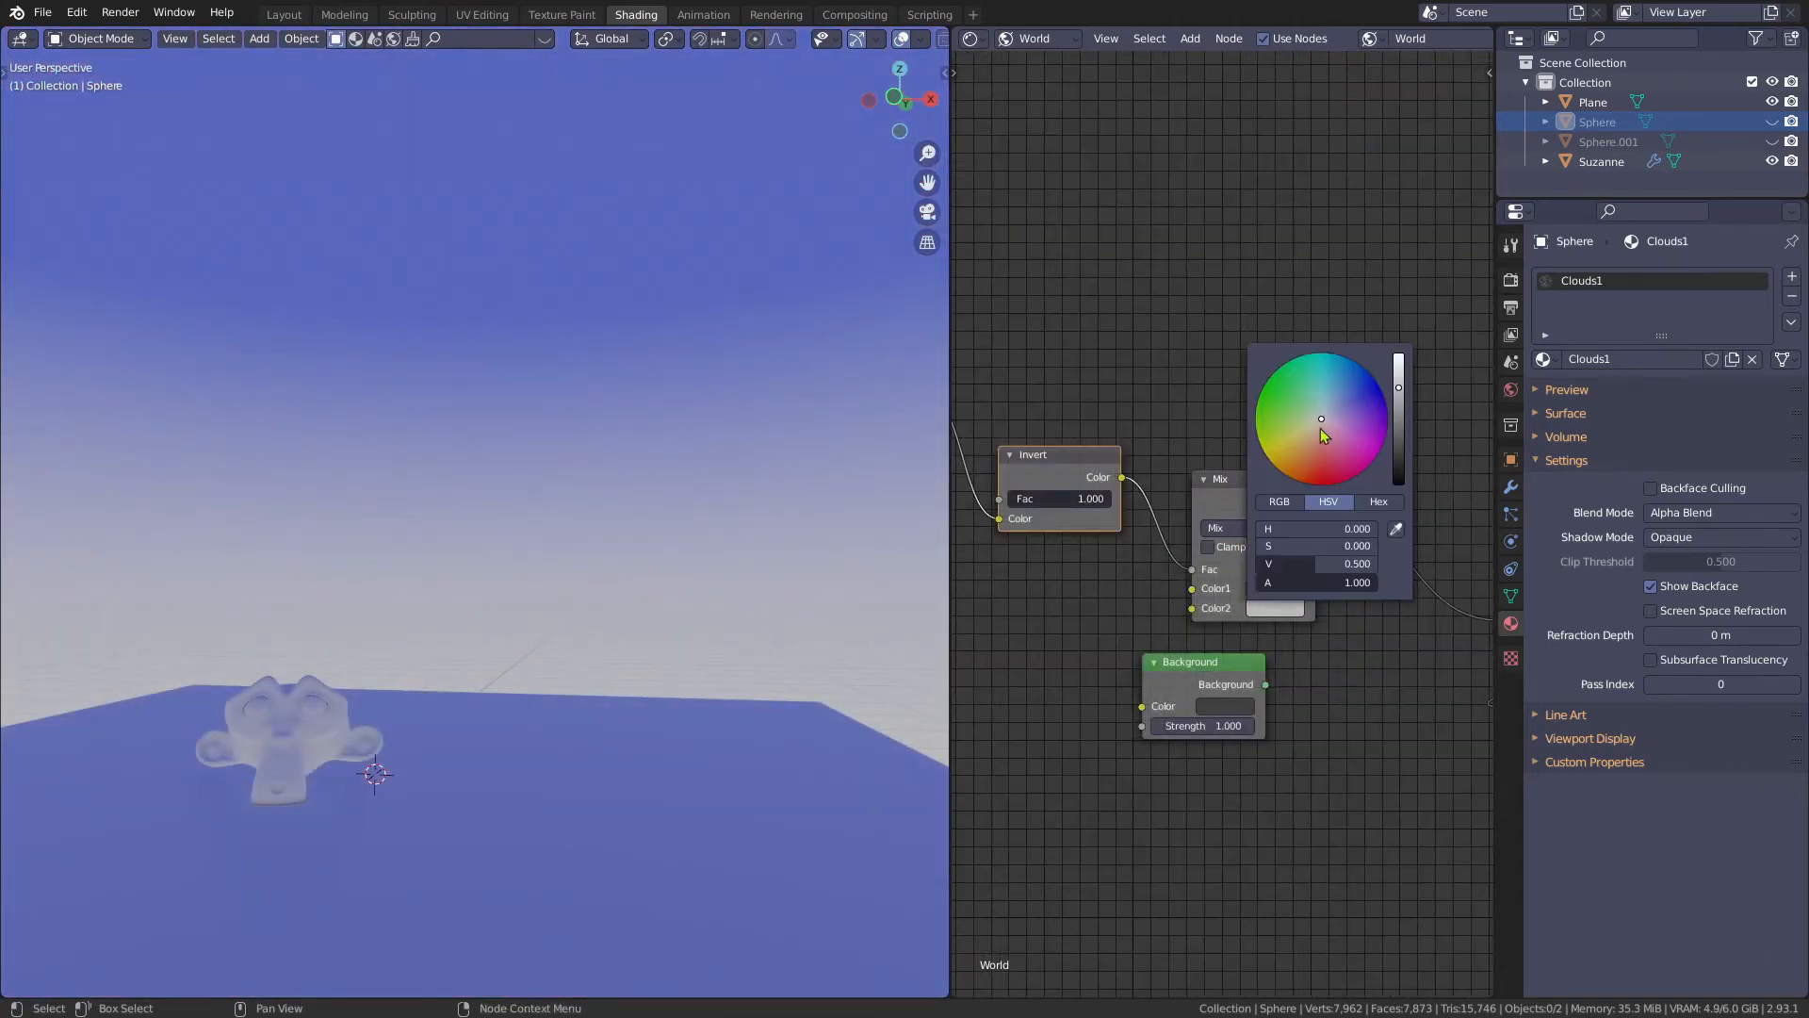
drag(1399, 391, 1354, 367)
click(1275, 588)
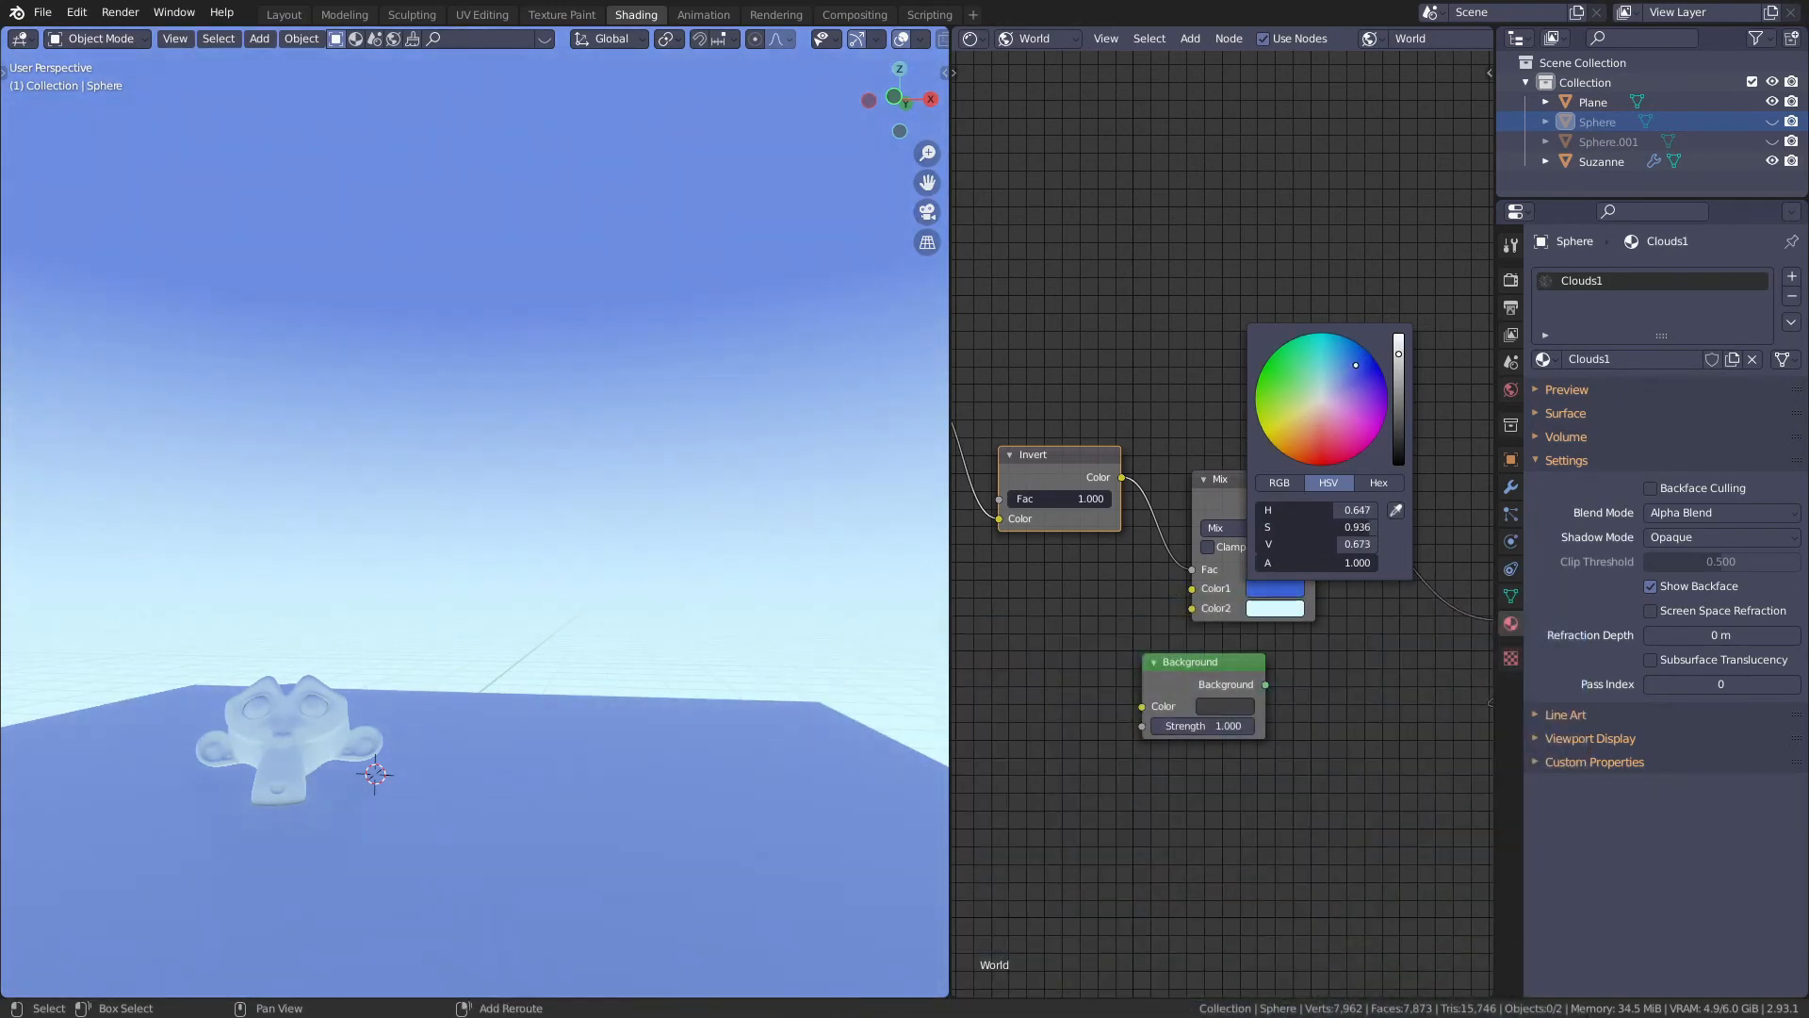
scroll(1121, 745, down, 2)
key(ctrl+s)
- Insert a Hue Saturation Value node directly after the Mix node
middle_drag(1074, 852, 1151, 767)
scroll(1150, 767, down, 1)
key(shift+a)
text(s)
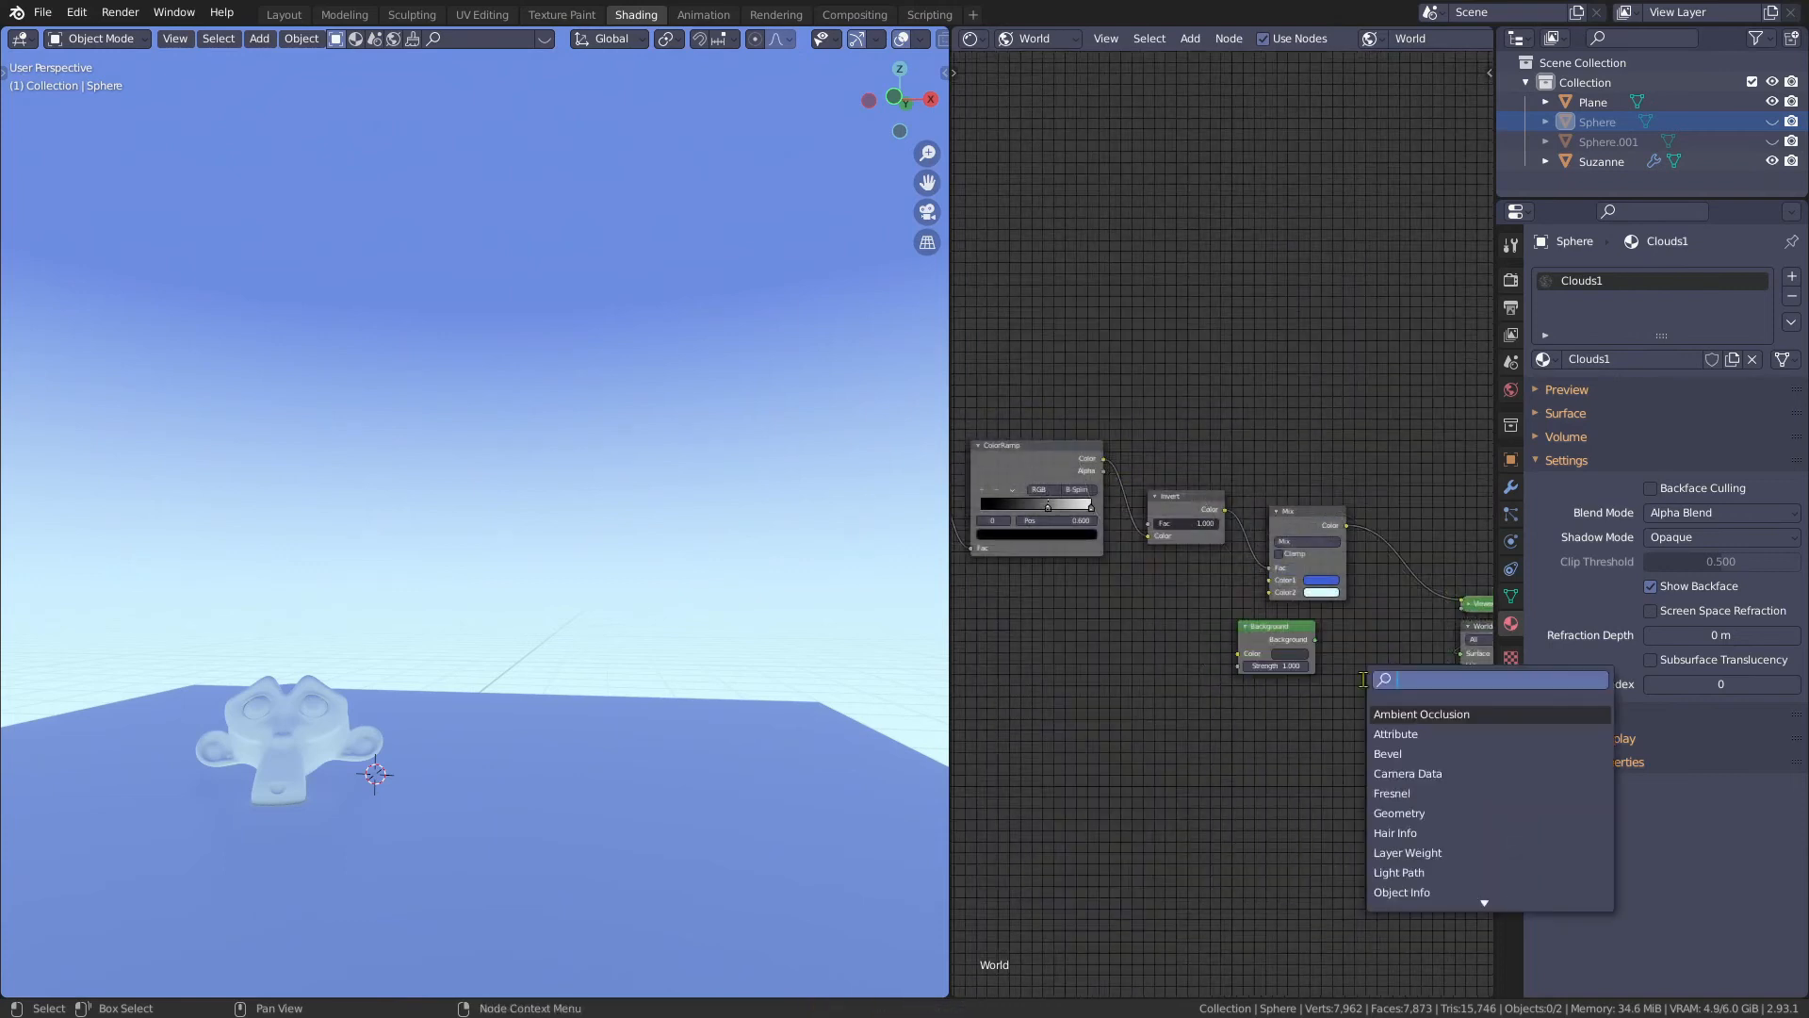
text(h)
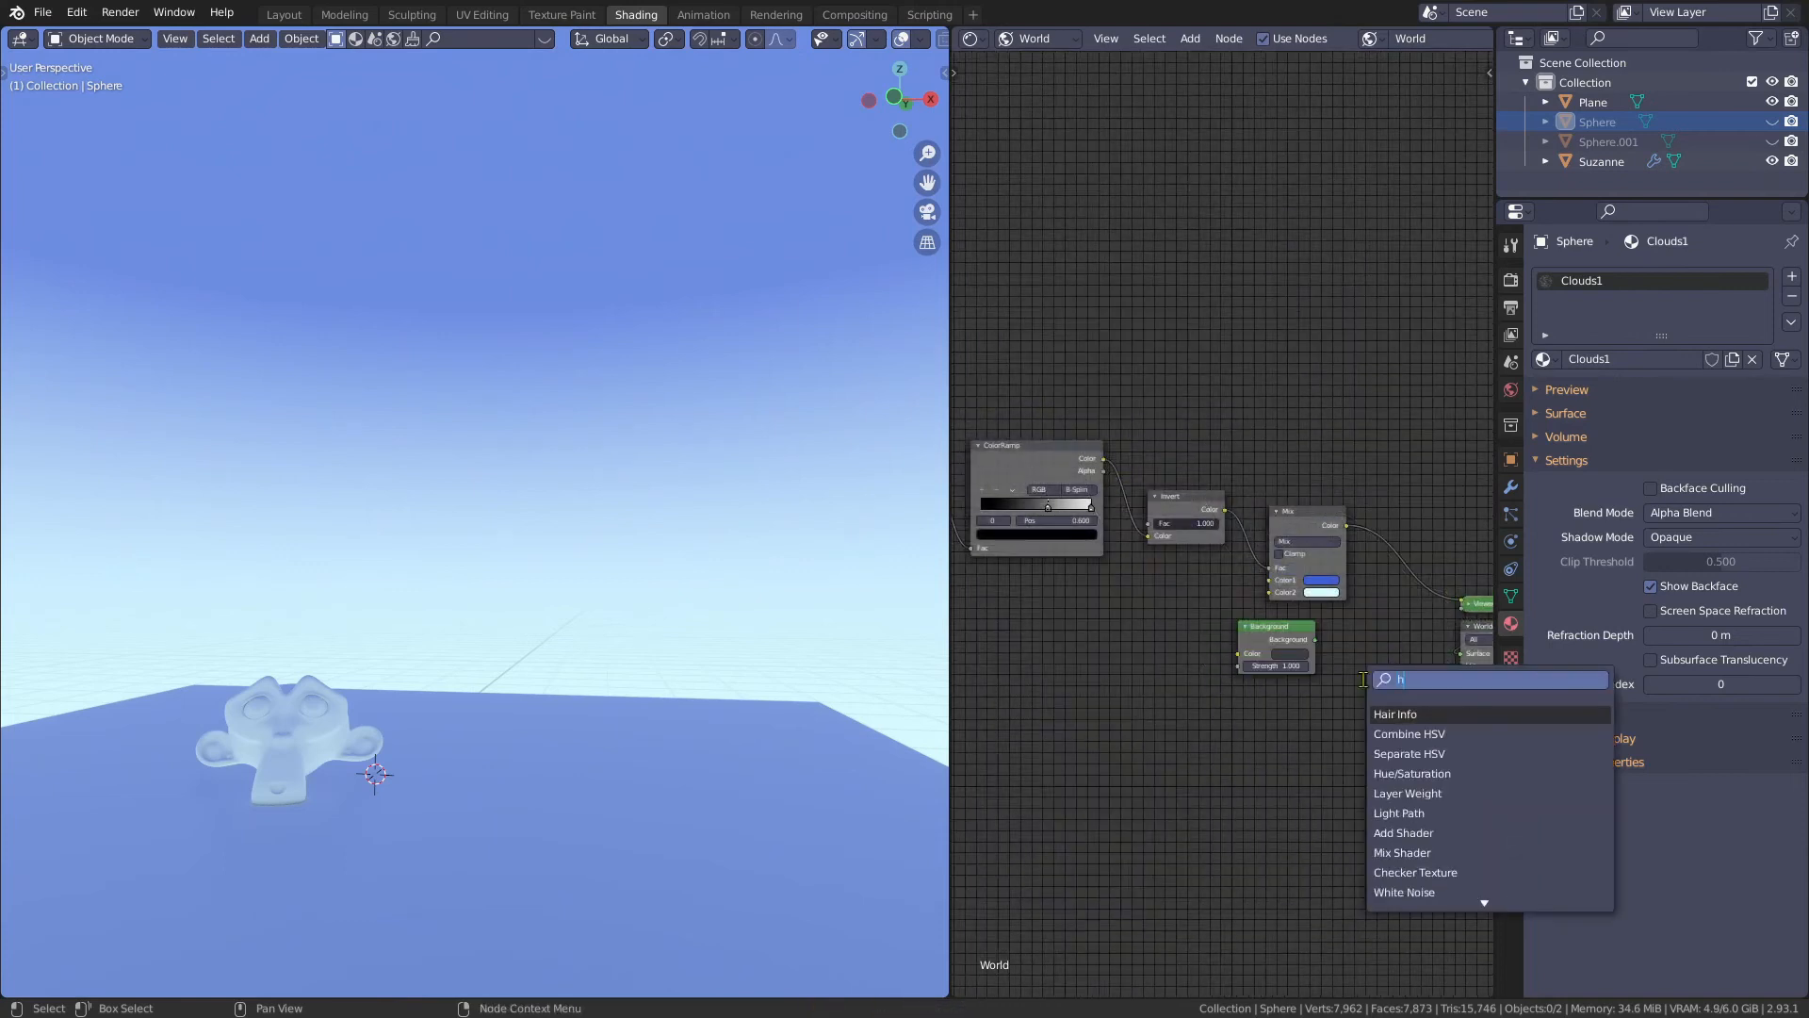
text(ue)
key(Return)
click(1335, 506)
- Set both Saturation and Value of the Hue Saturation Value node to 0.85
scroll(1187, 705, down, 2)
click(1185, 700)
scroll(1085, 684, down, 3)
middle_drag(1086, 684, 1178, 682)
scroll(1000, 504, down, 4)
middle_drag(1000, 504, 1135, 499)
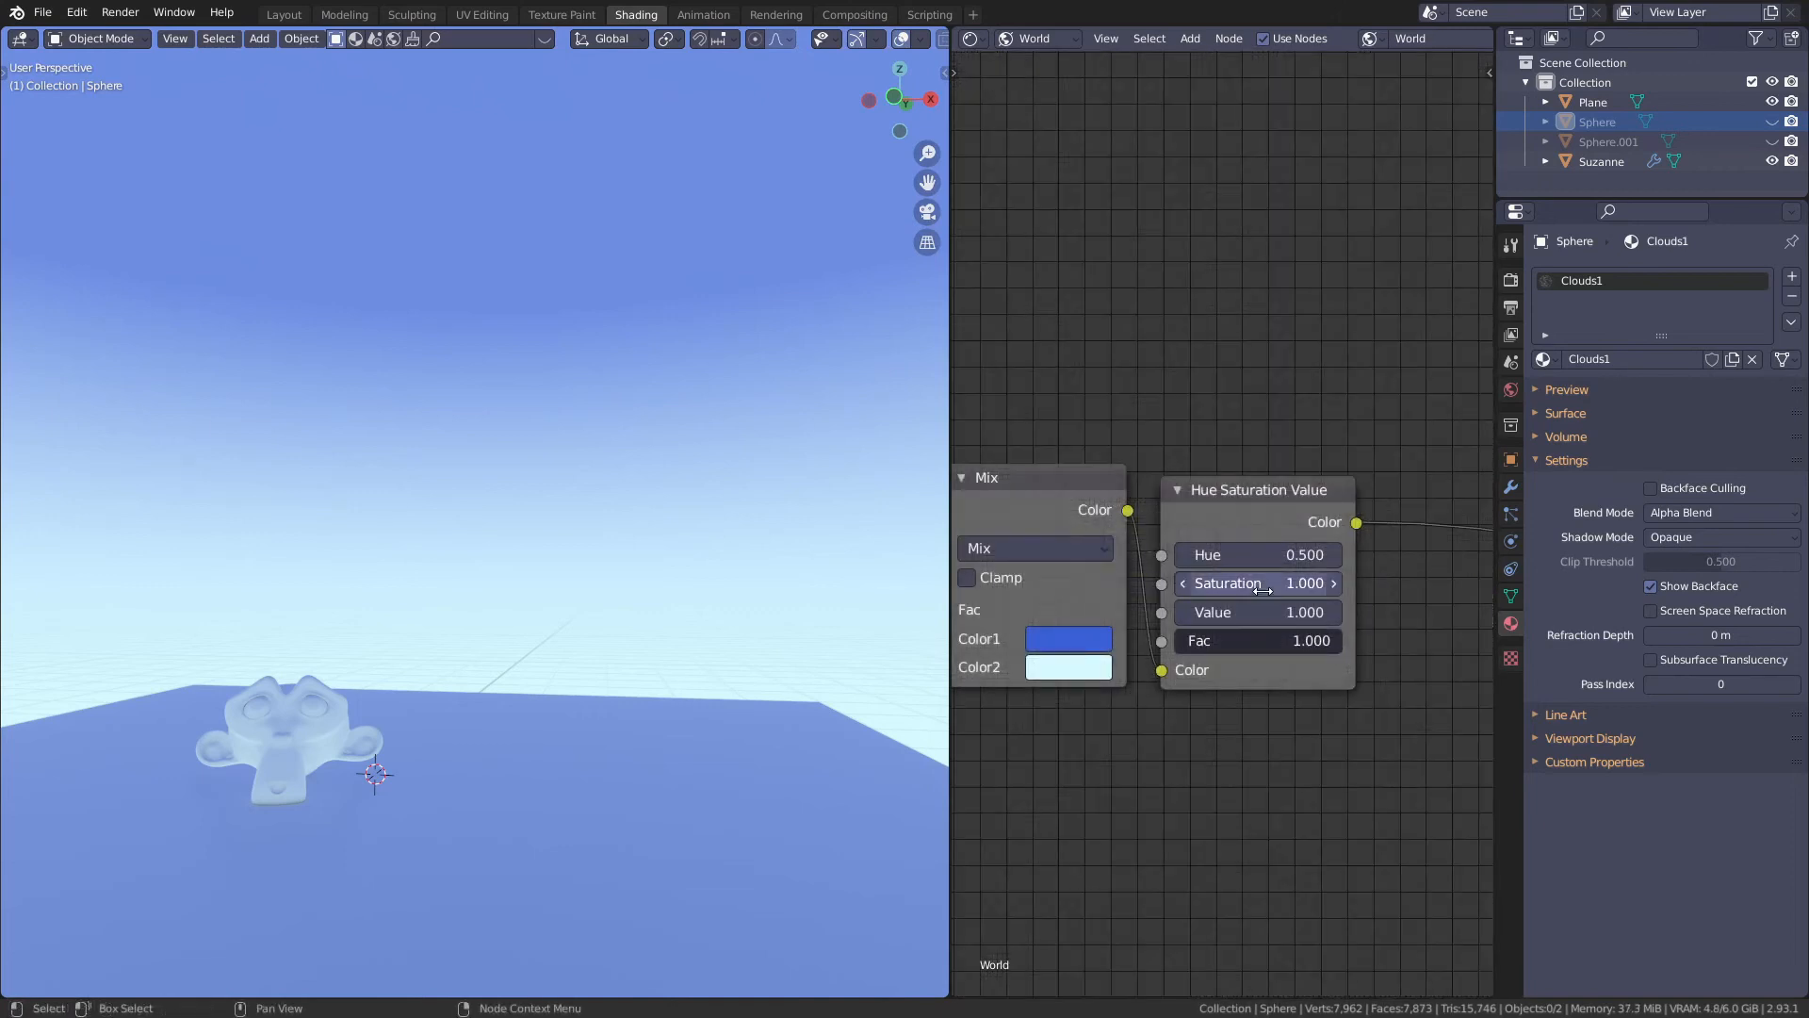
mouse_move(1263, 585)
mouse_down()
mouse_move(1263, 613)
mouse_move(1265, 595)
mouse_up()
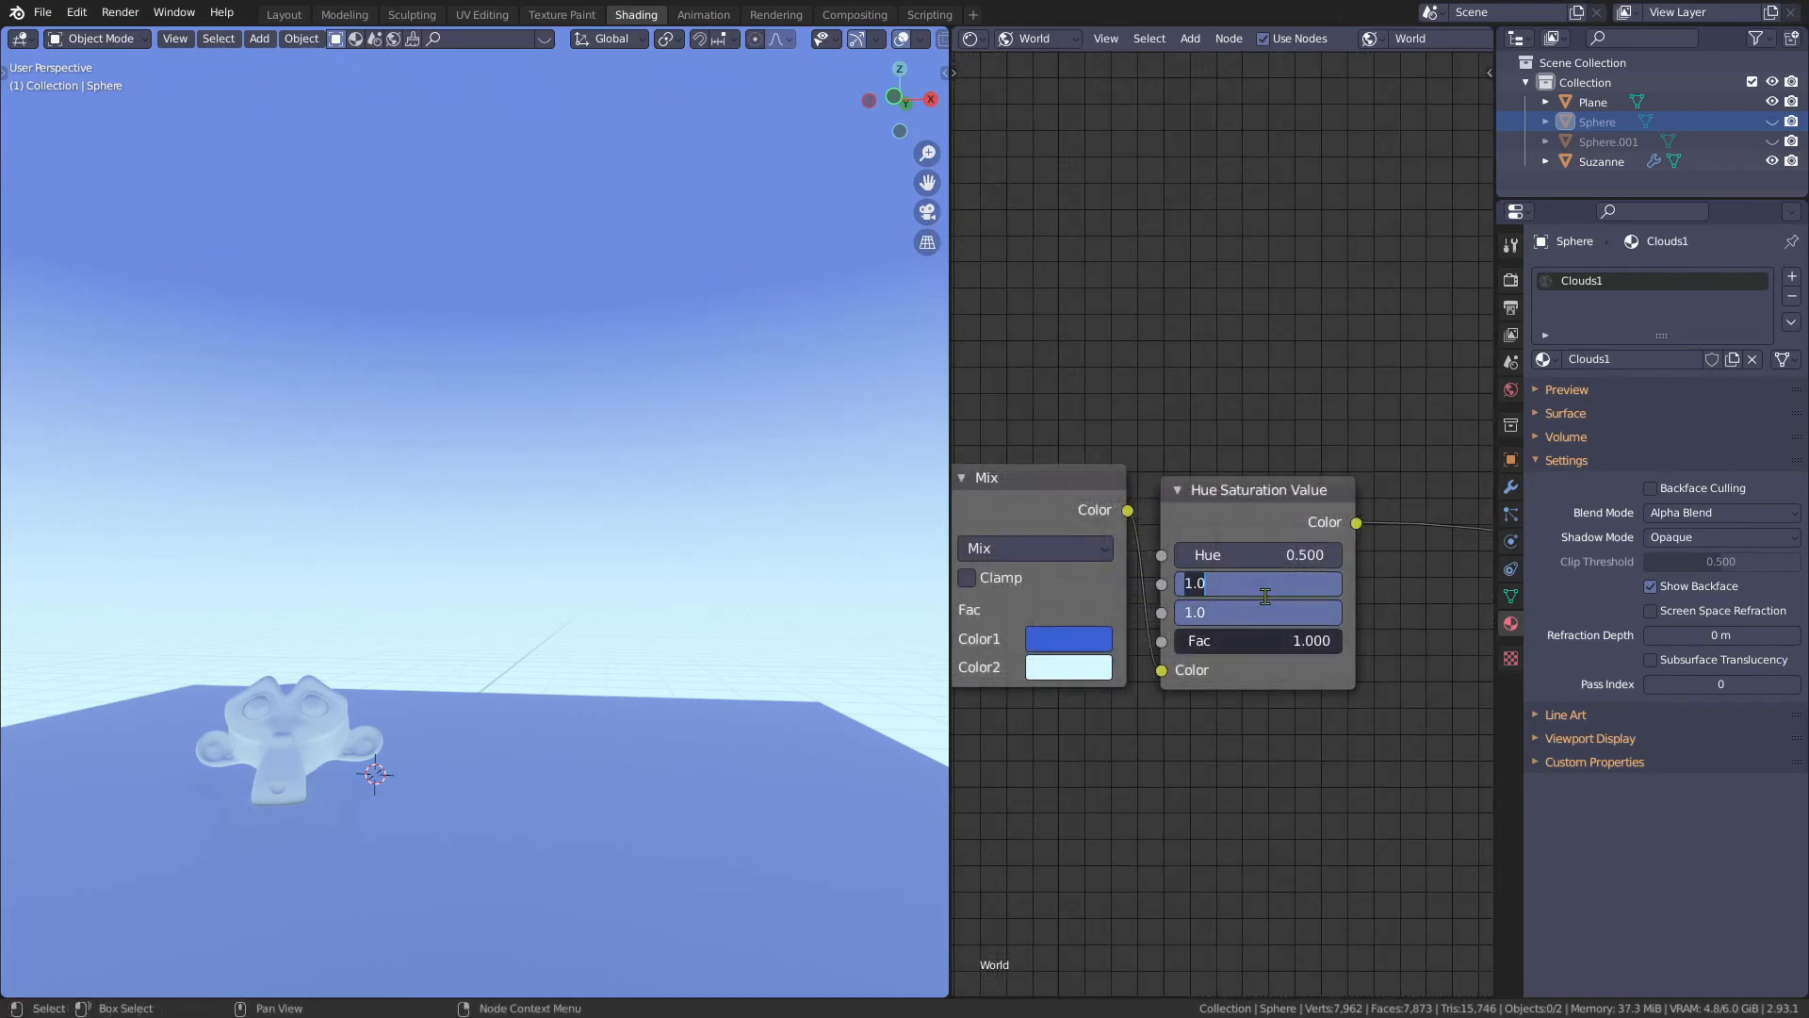
key(Return)
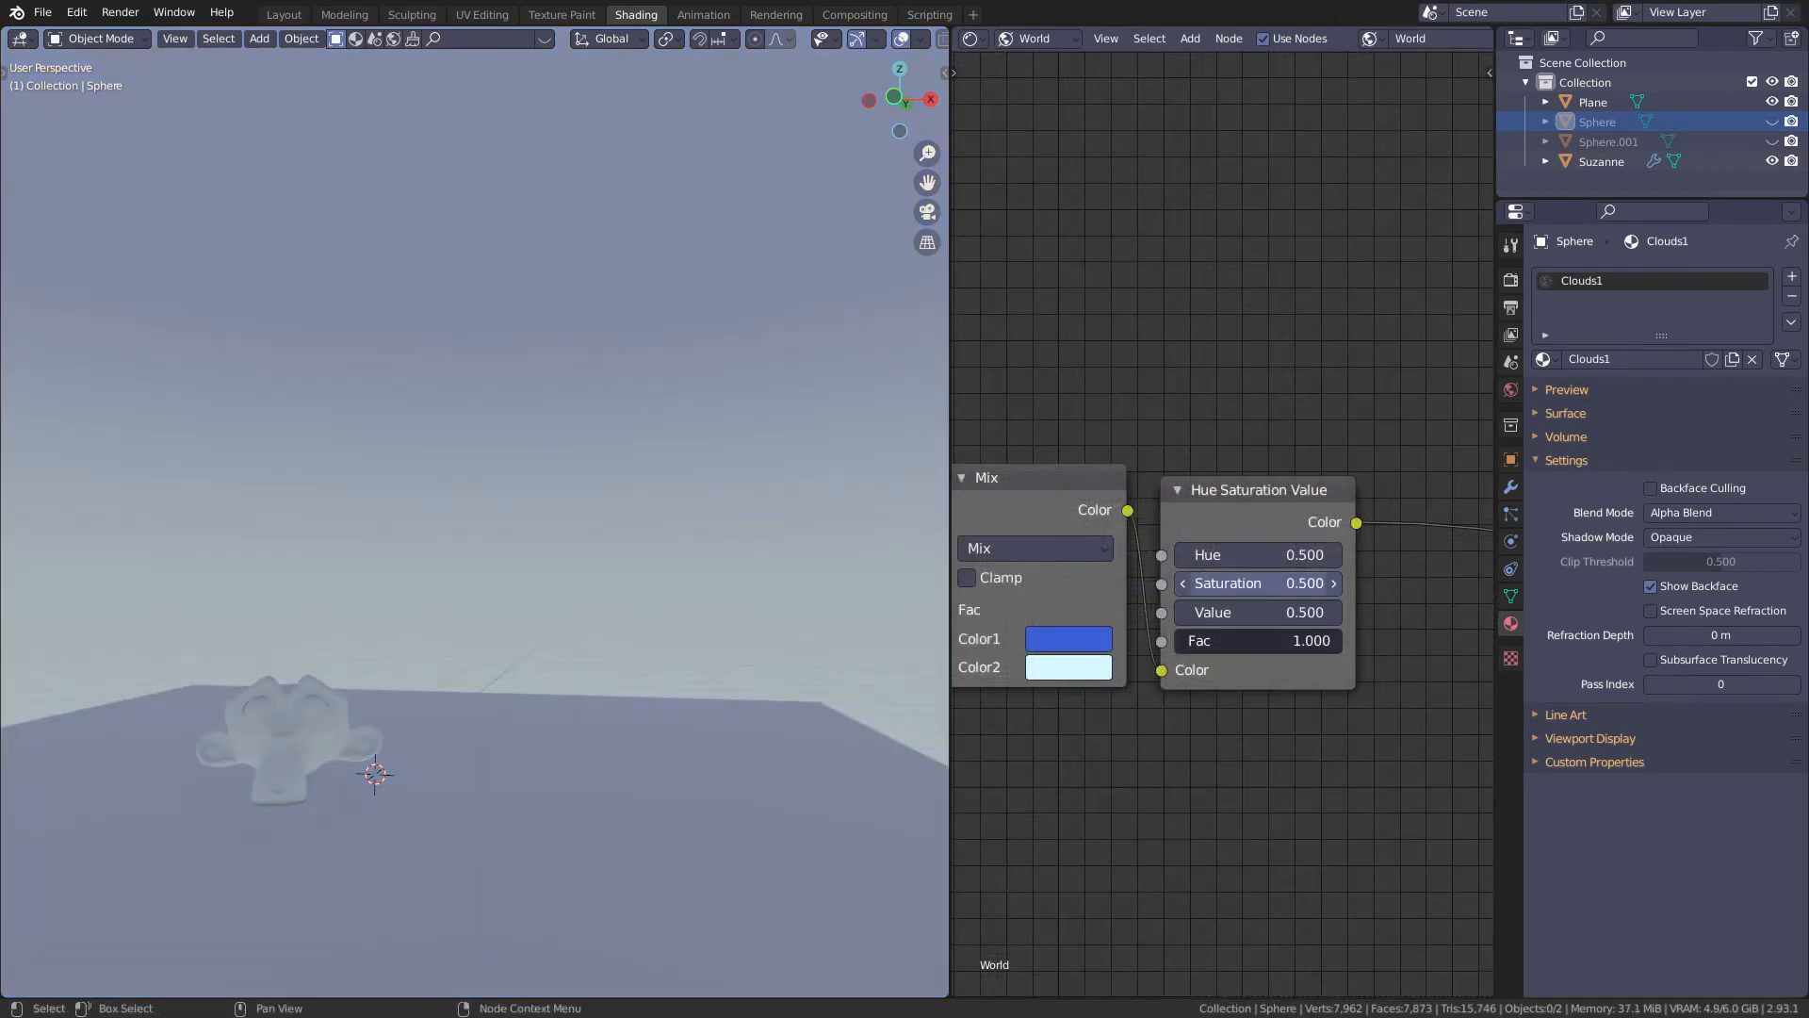
drag(1302, 583, 1302, 609)
text(.85)
key(Return)
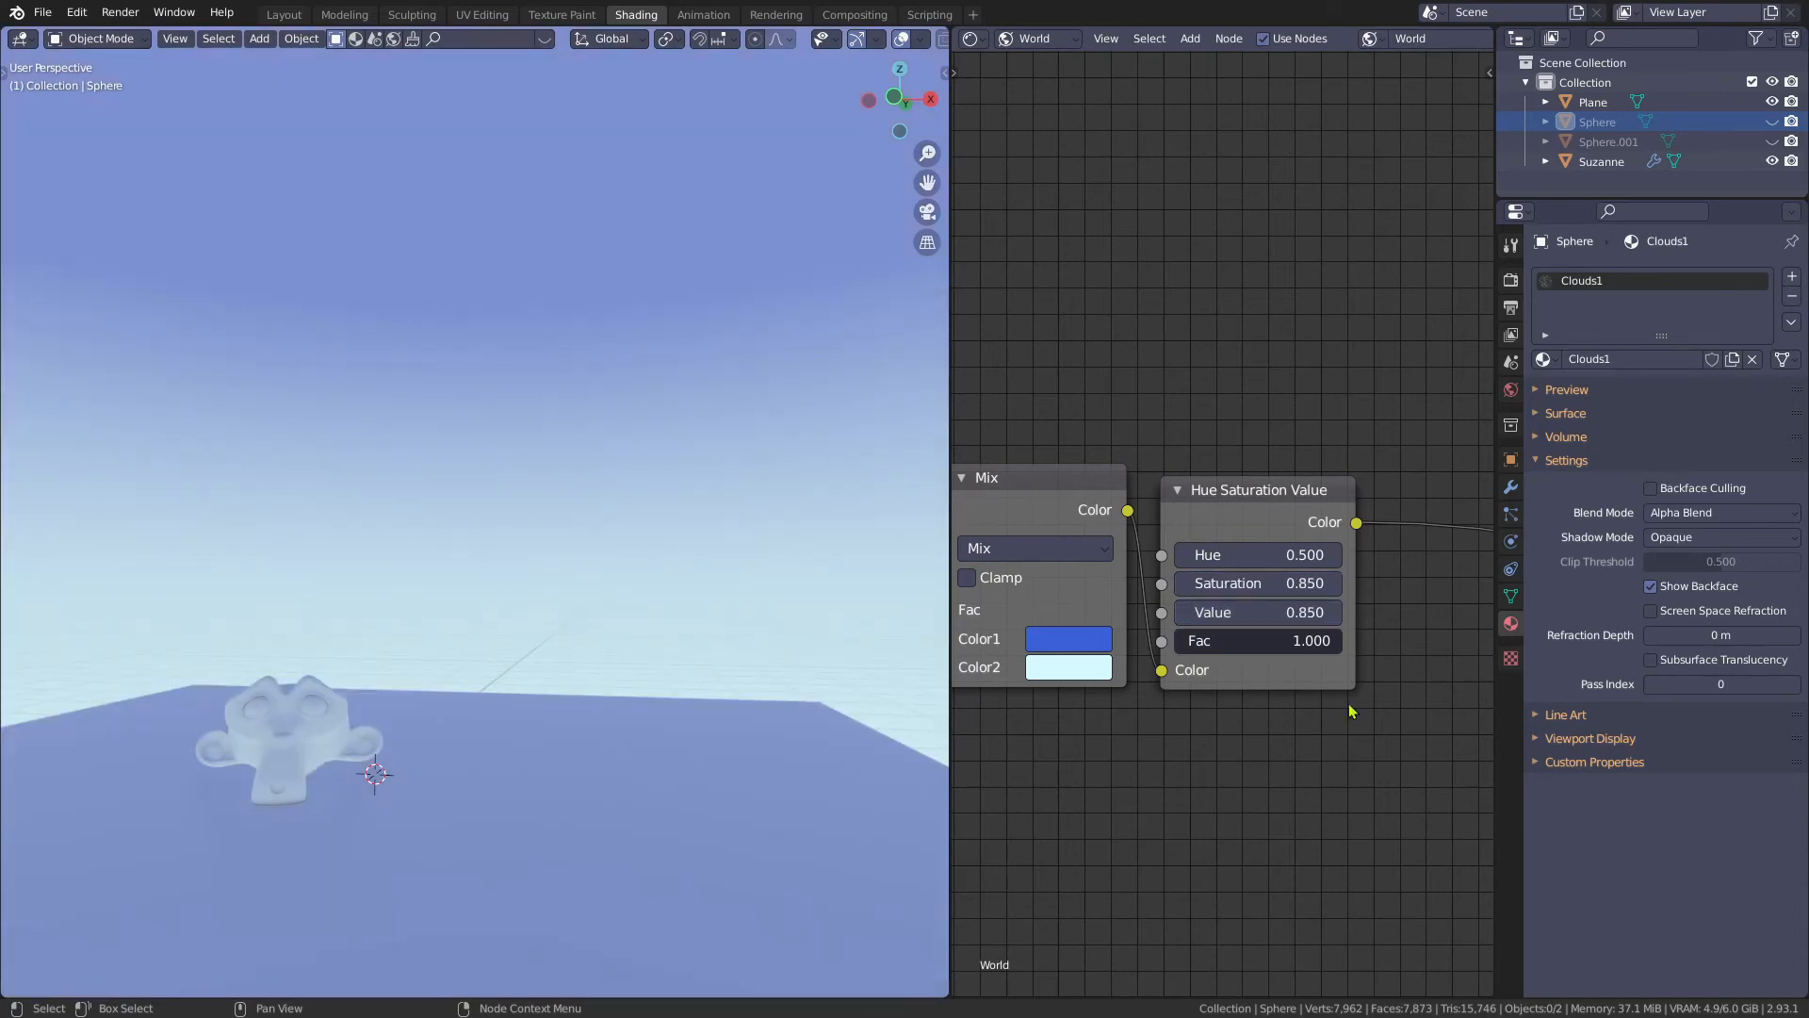
- Connect the Hue Saturation Value node's Color output to the Background node's Color input
scroll(1356, 694, down, 6)
middle_drag(1364, 617, 1153, 496)
drag(1149, 473, 1270, 695)
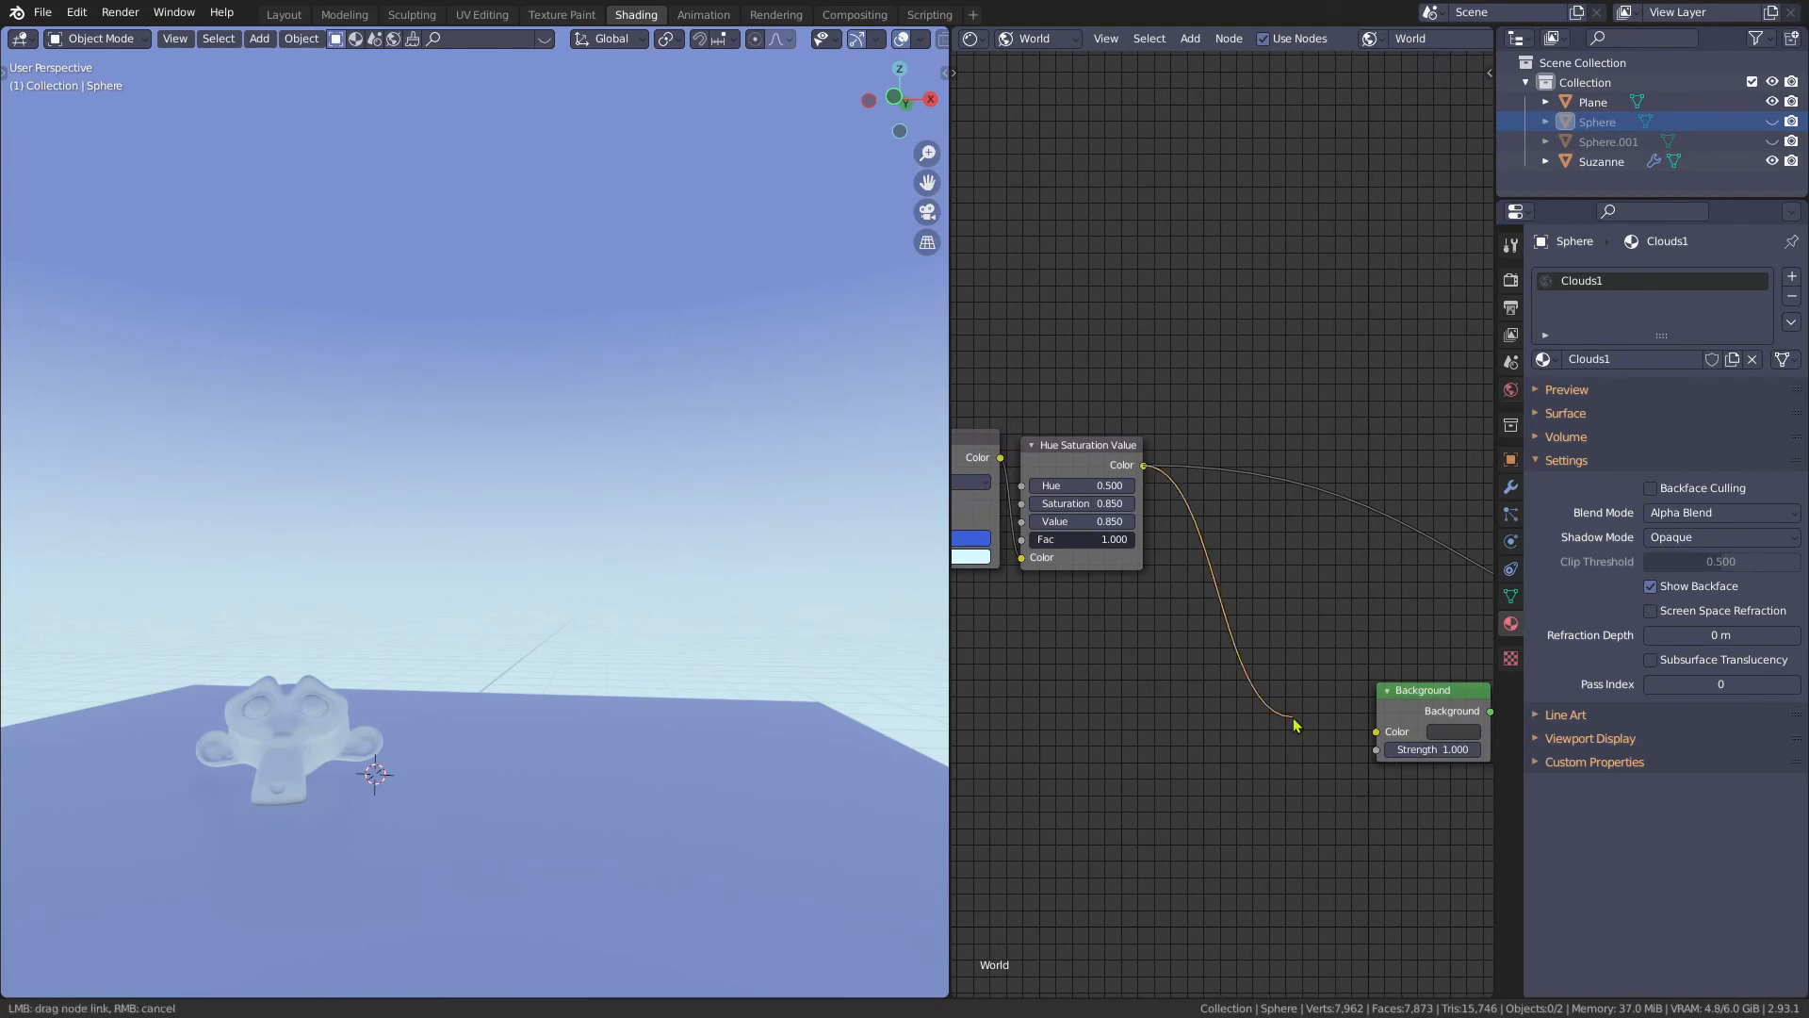
drag(1391, 734, 1385, 733)
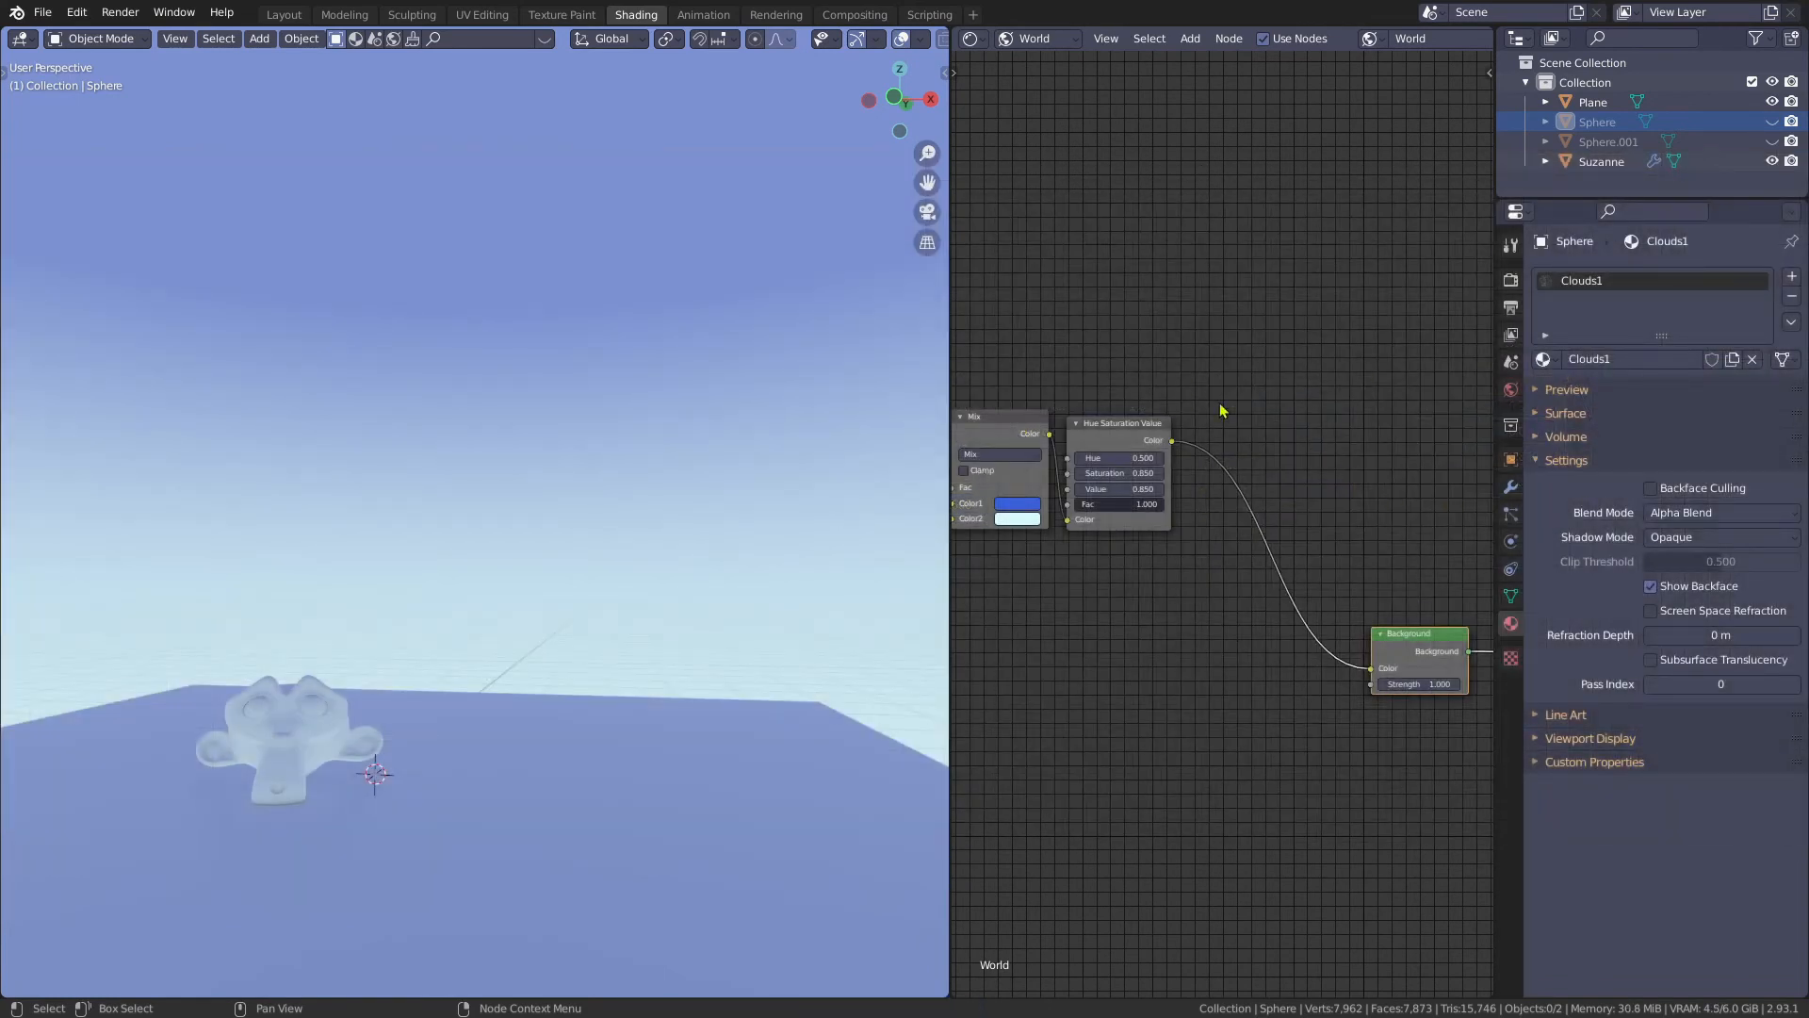
- Add a second Gradient Texture with its own Mapping and Texture Coordinate nodes above the existing world node chain
middle_drag(1220, 406, 1178, 420)
key(shift+a)
click(1177, 420)
text(grad)
key(Return)
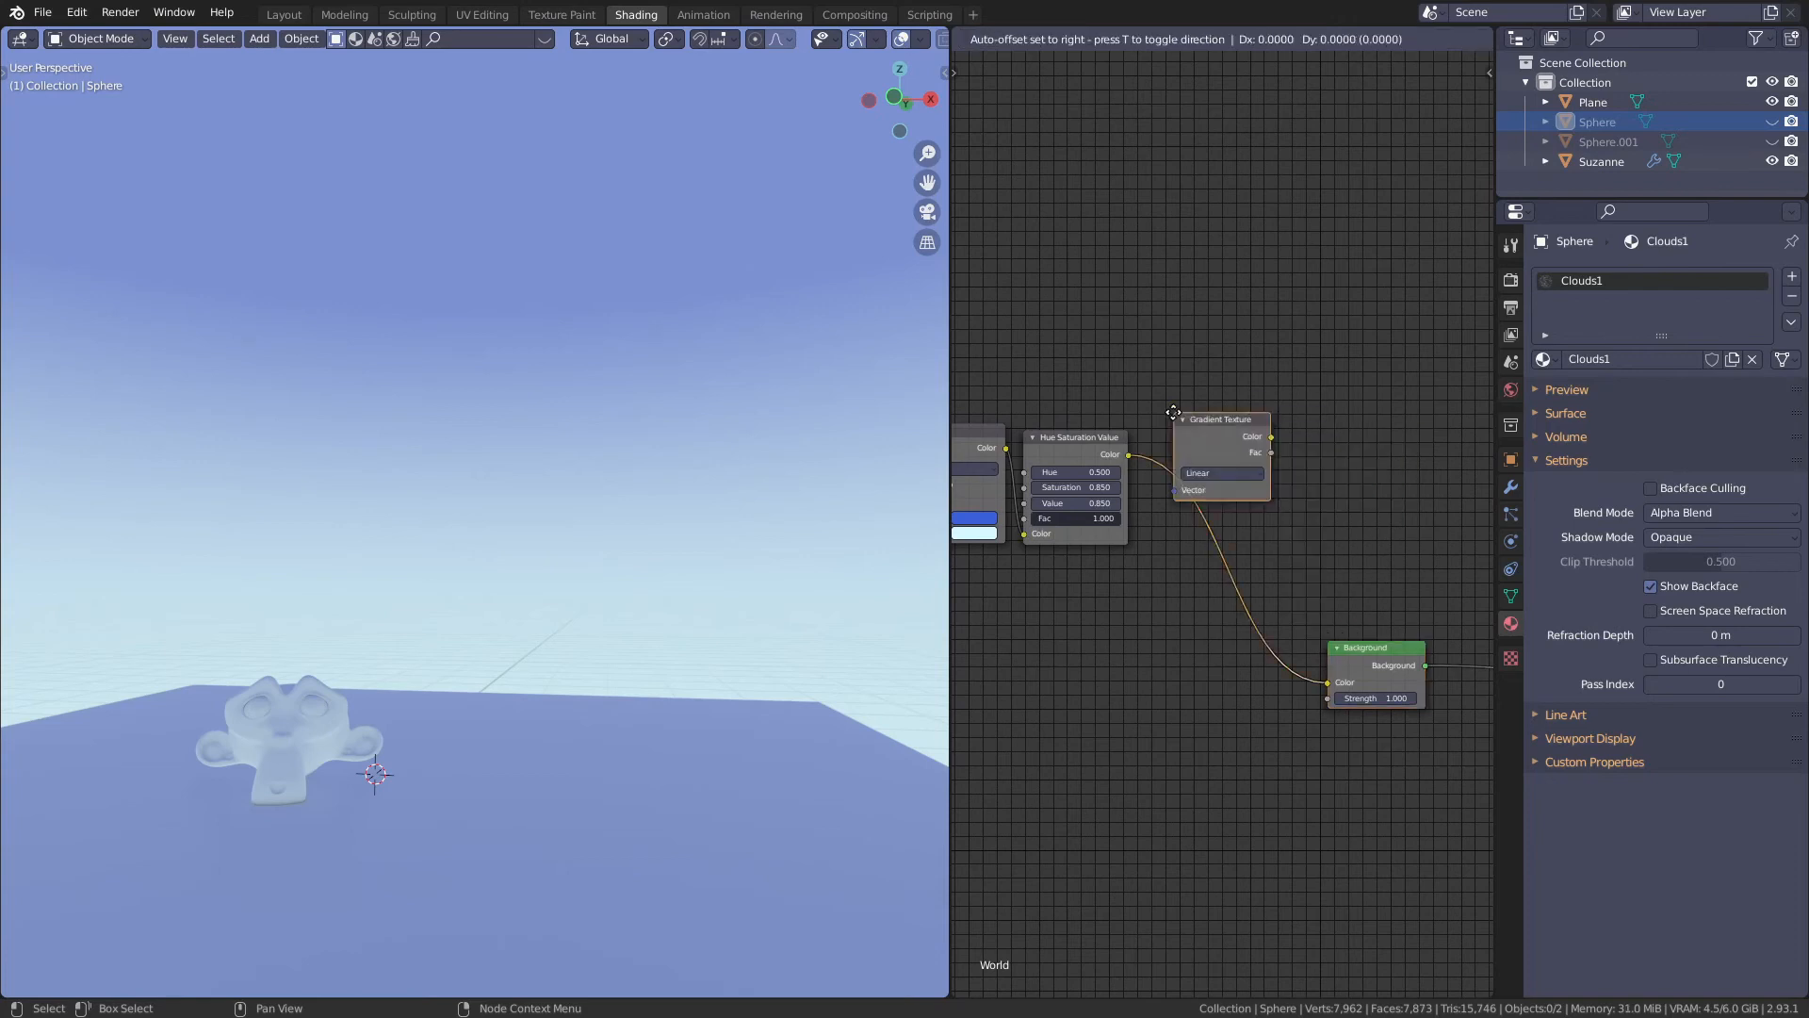
click(1010, 164)
key(ctrl+t)
middle_drag(1043, 193, 1308, 253)
scroll(1308, 259, down, 1)
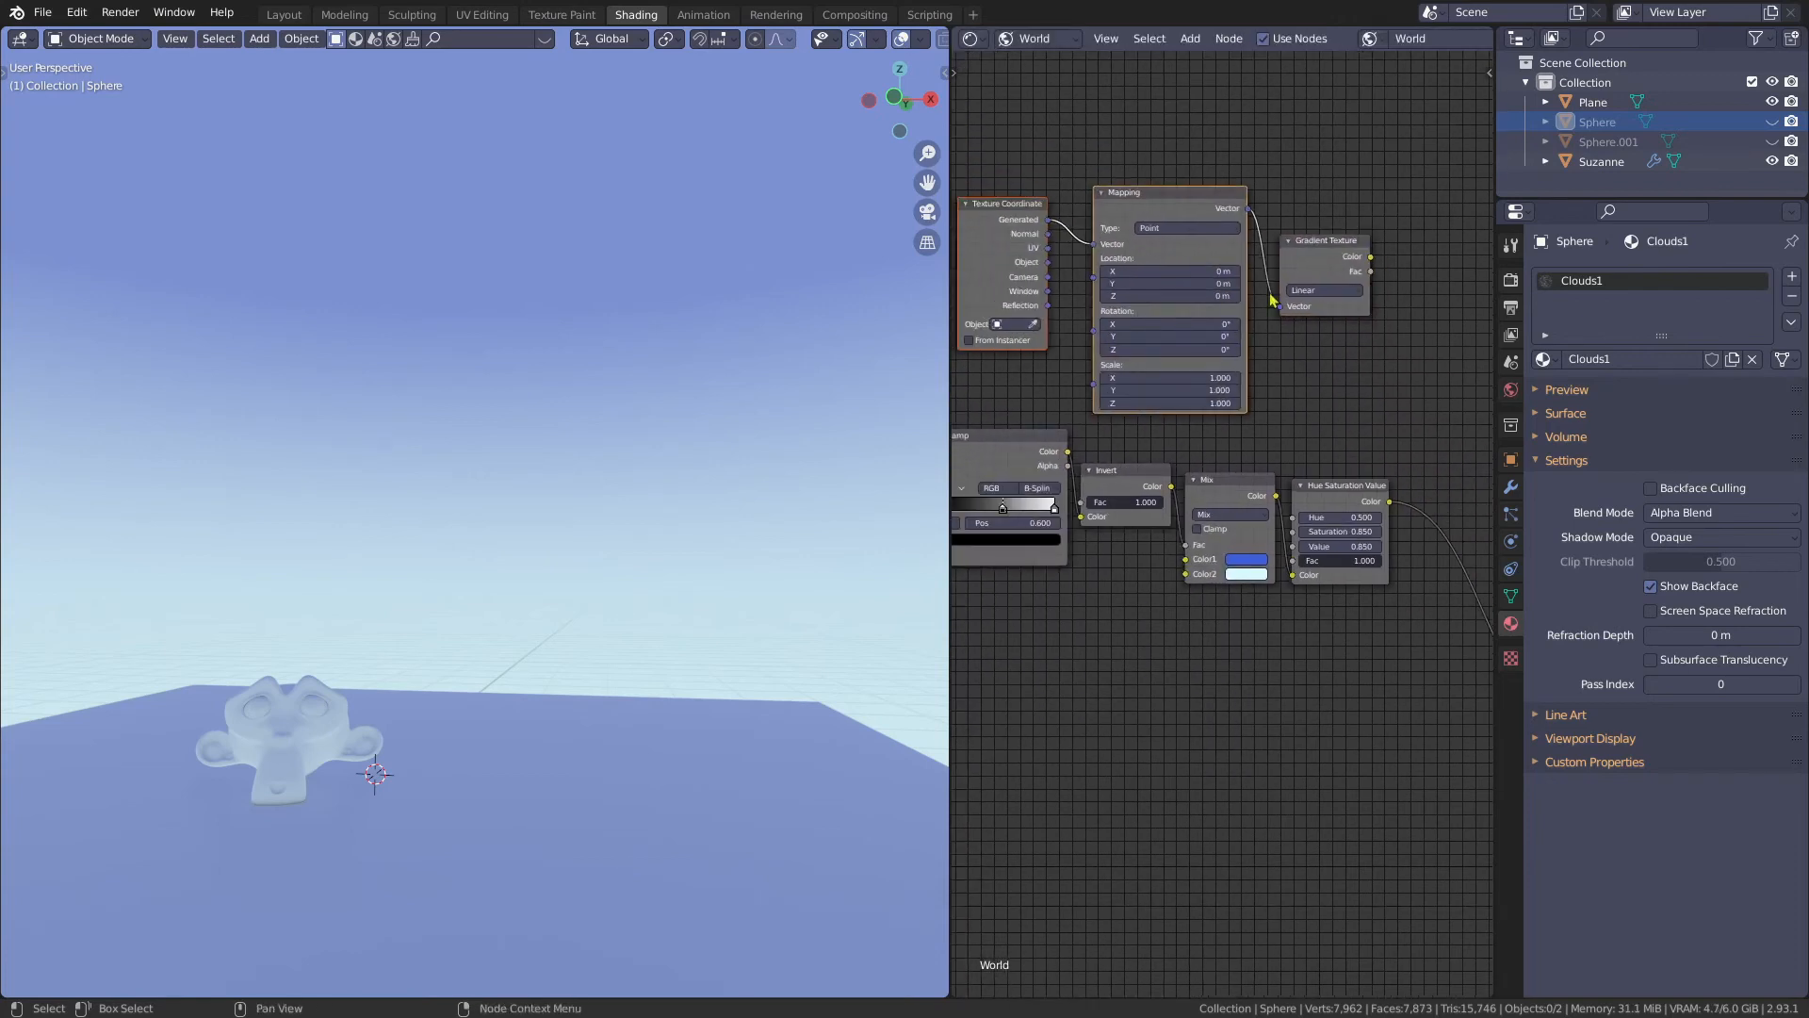
- Preview the new Gradient Texture as the world output and set its Mapping node's Z rotation to -90°
ctrl+shift+click(1360, 256)
middle_drag(1184, 247, 1186, 278)
drag(1004, 208, 1348, 375)
key(g)
click(1321, 319)
scroll(1321, 326, up, 1)
middle_drag(1177, 319, 1231, 350)
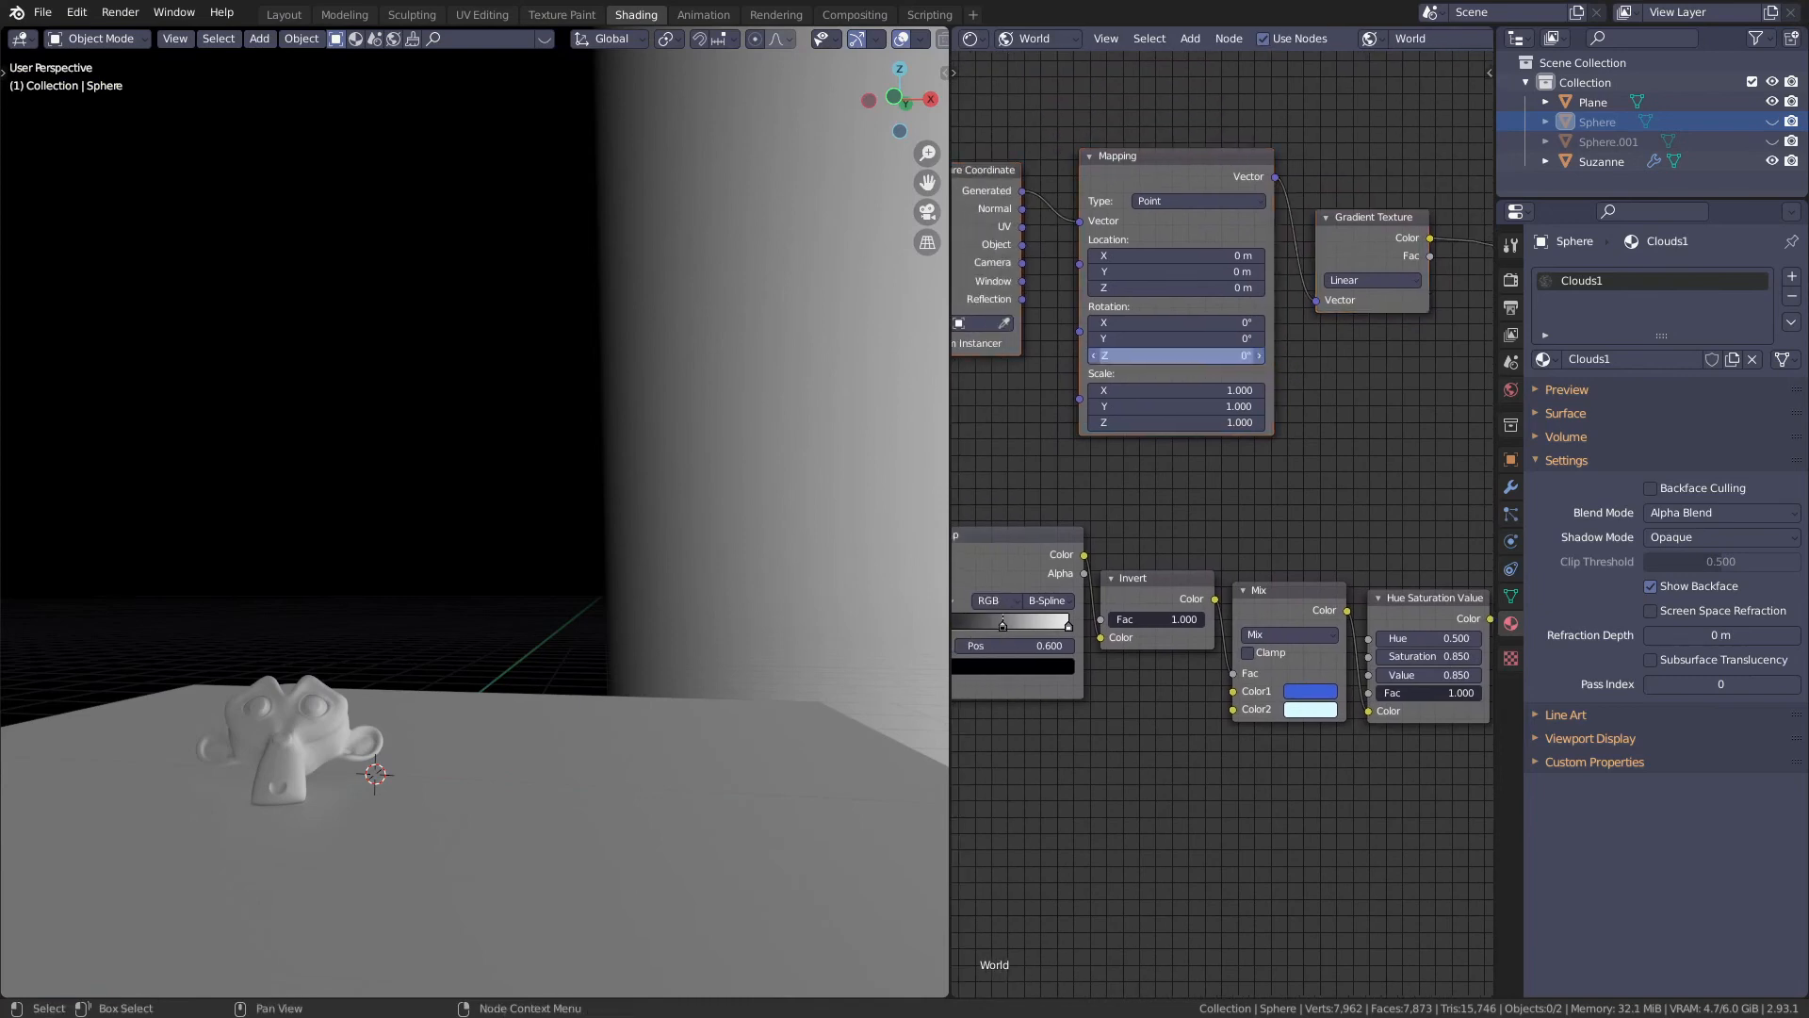
key(Return)
middle_drag(525, 606, 585, 629)
scroll(1460, 372, down, 1)
middle_drag(1434, 360, 1339, 405)
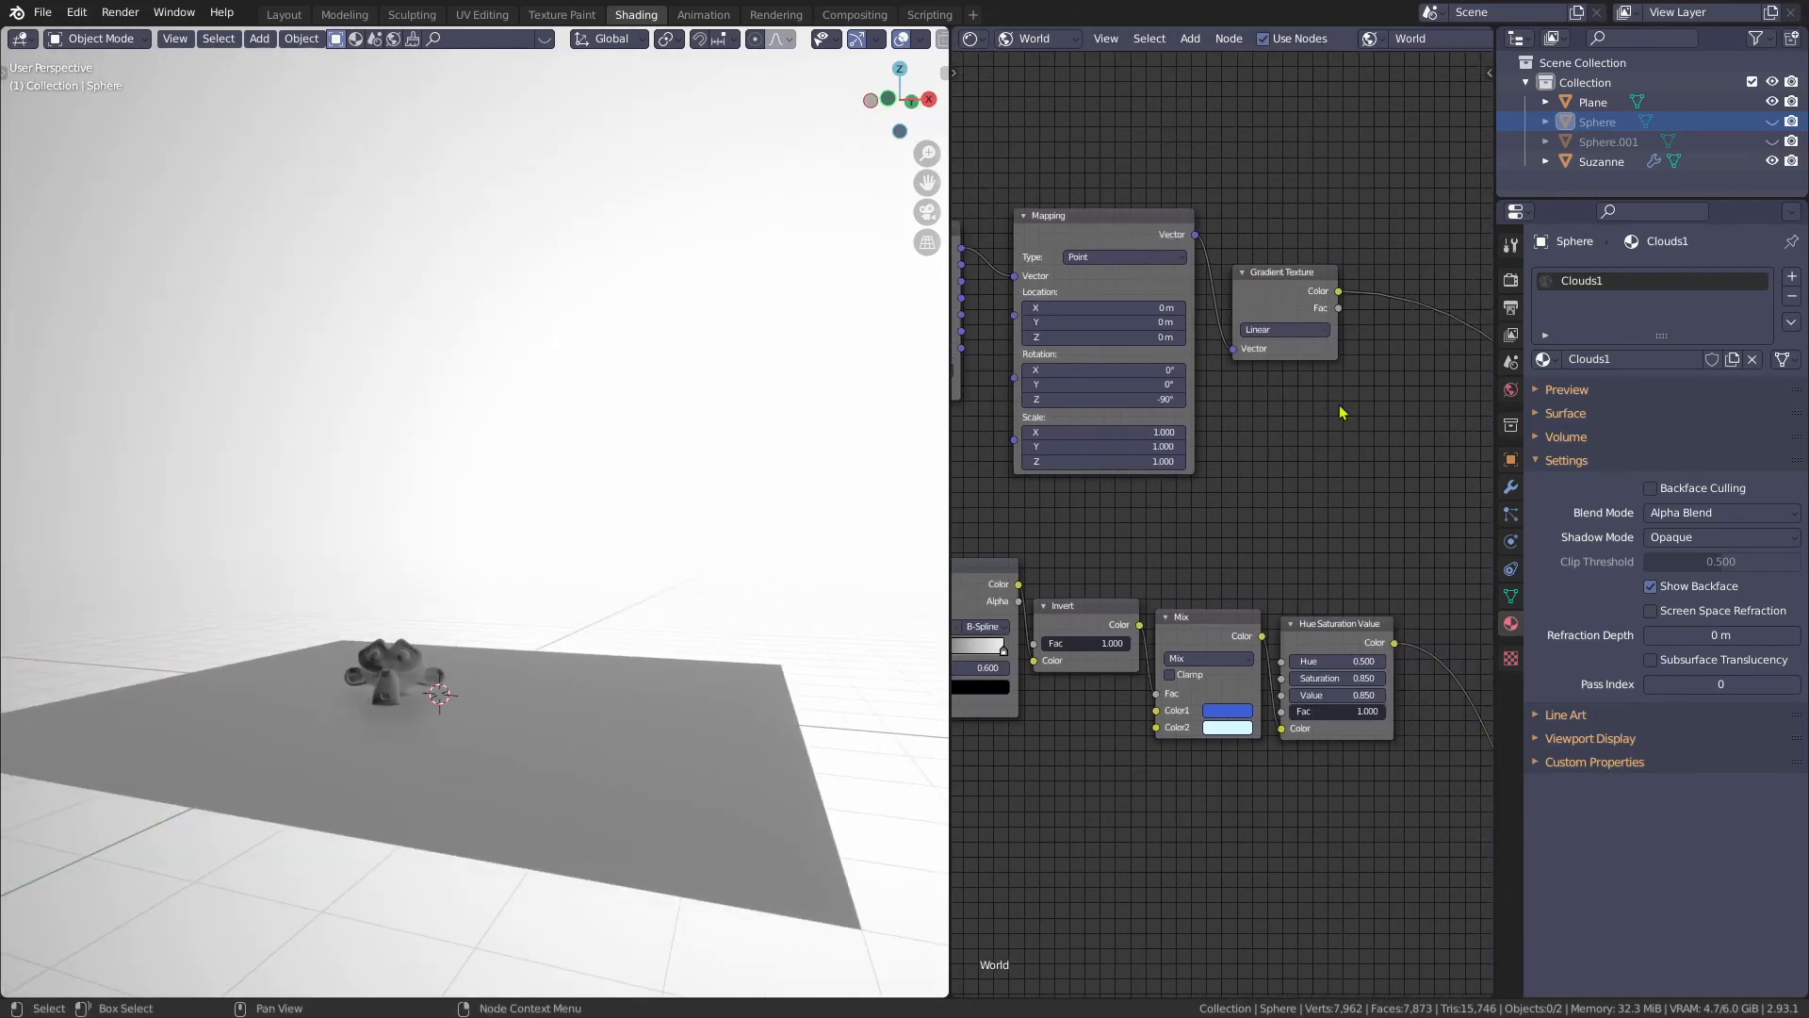
- Change the new Gradient Texture's type to Quadratic
scroll(1304, 336, up, 4)
click(1303, 333)
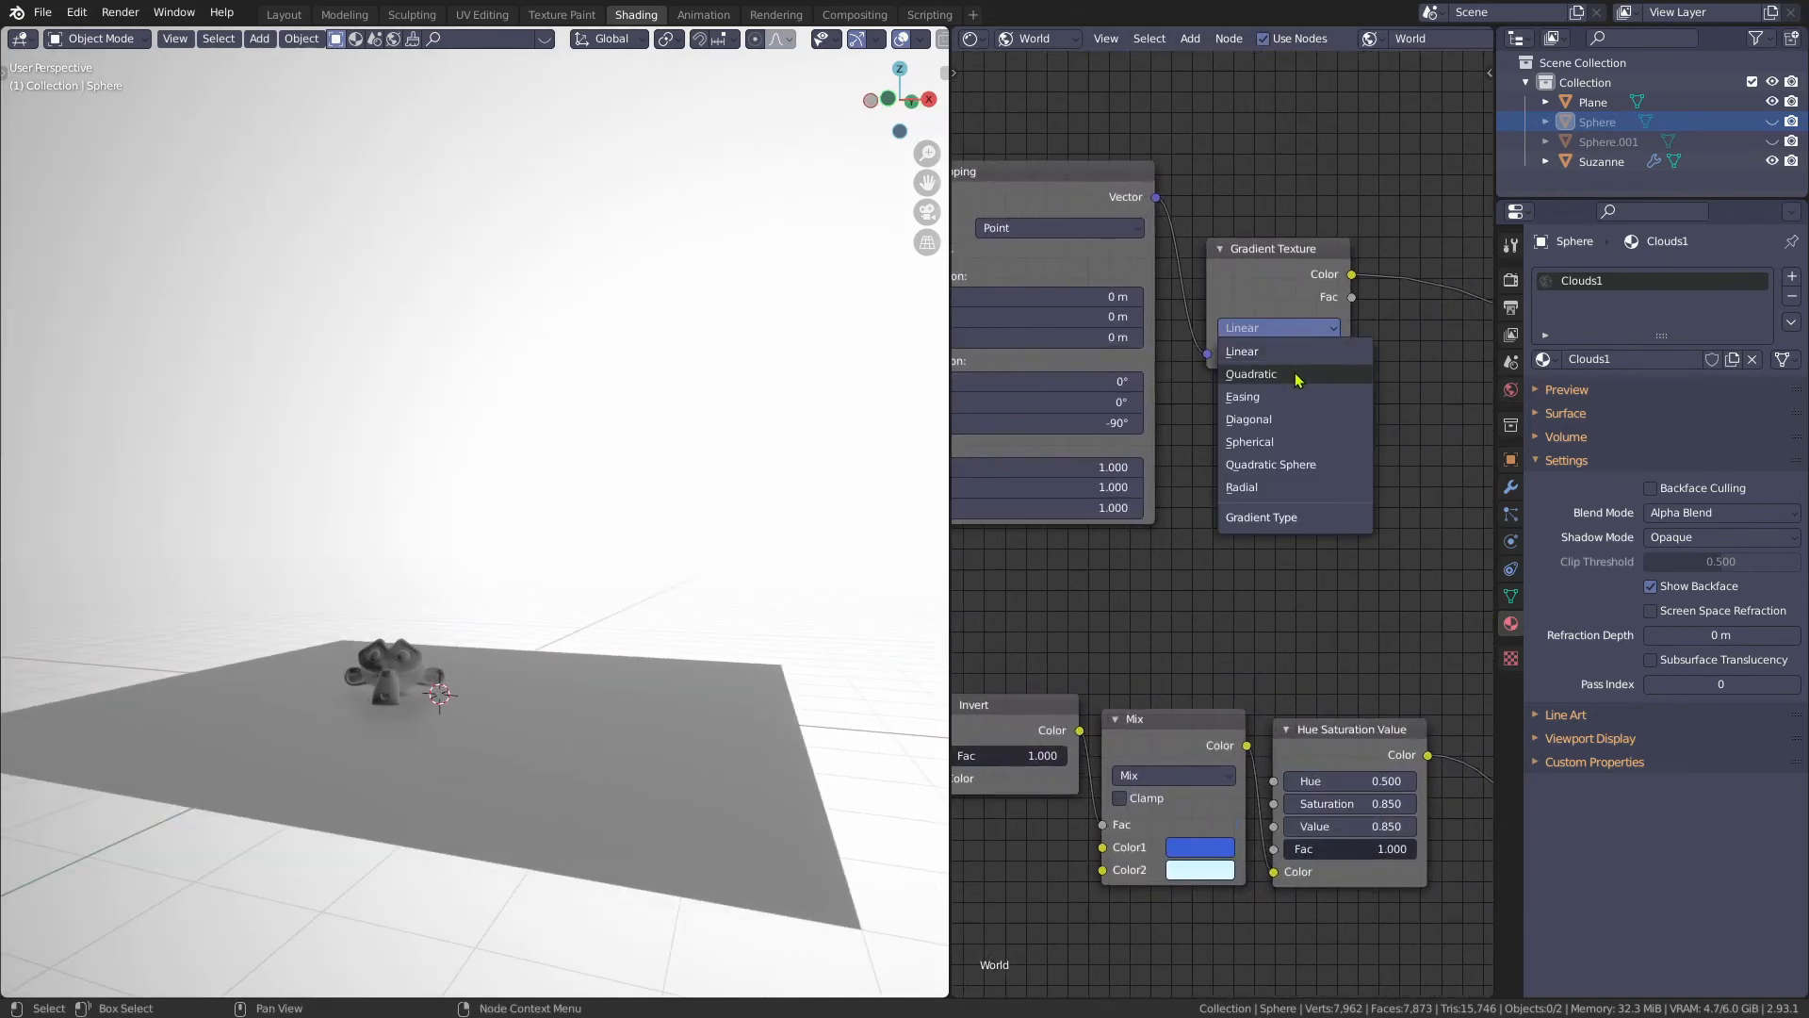
click(1295, 375)
drag(1267, 284, 1253, 280)
- Insert a Map Range node on the link leaving the Quadratic Gradient Texture
scroll(1311, 376, down, 2)
middle_drag(1311, 376, 1203, 412)
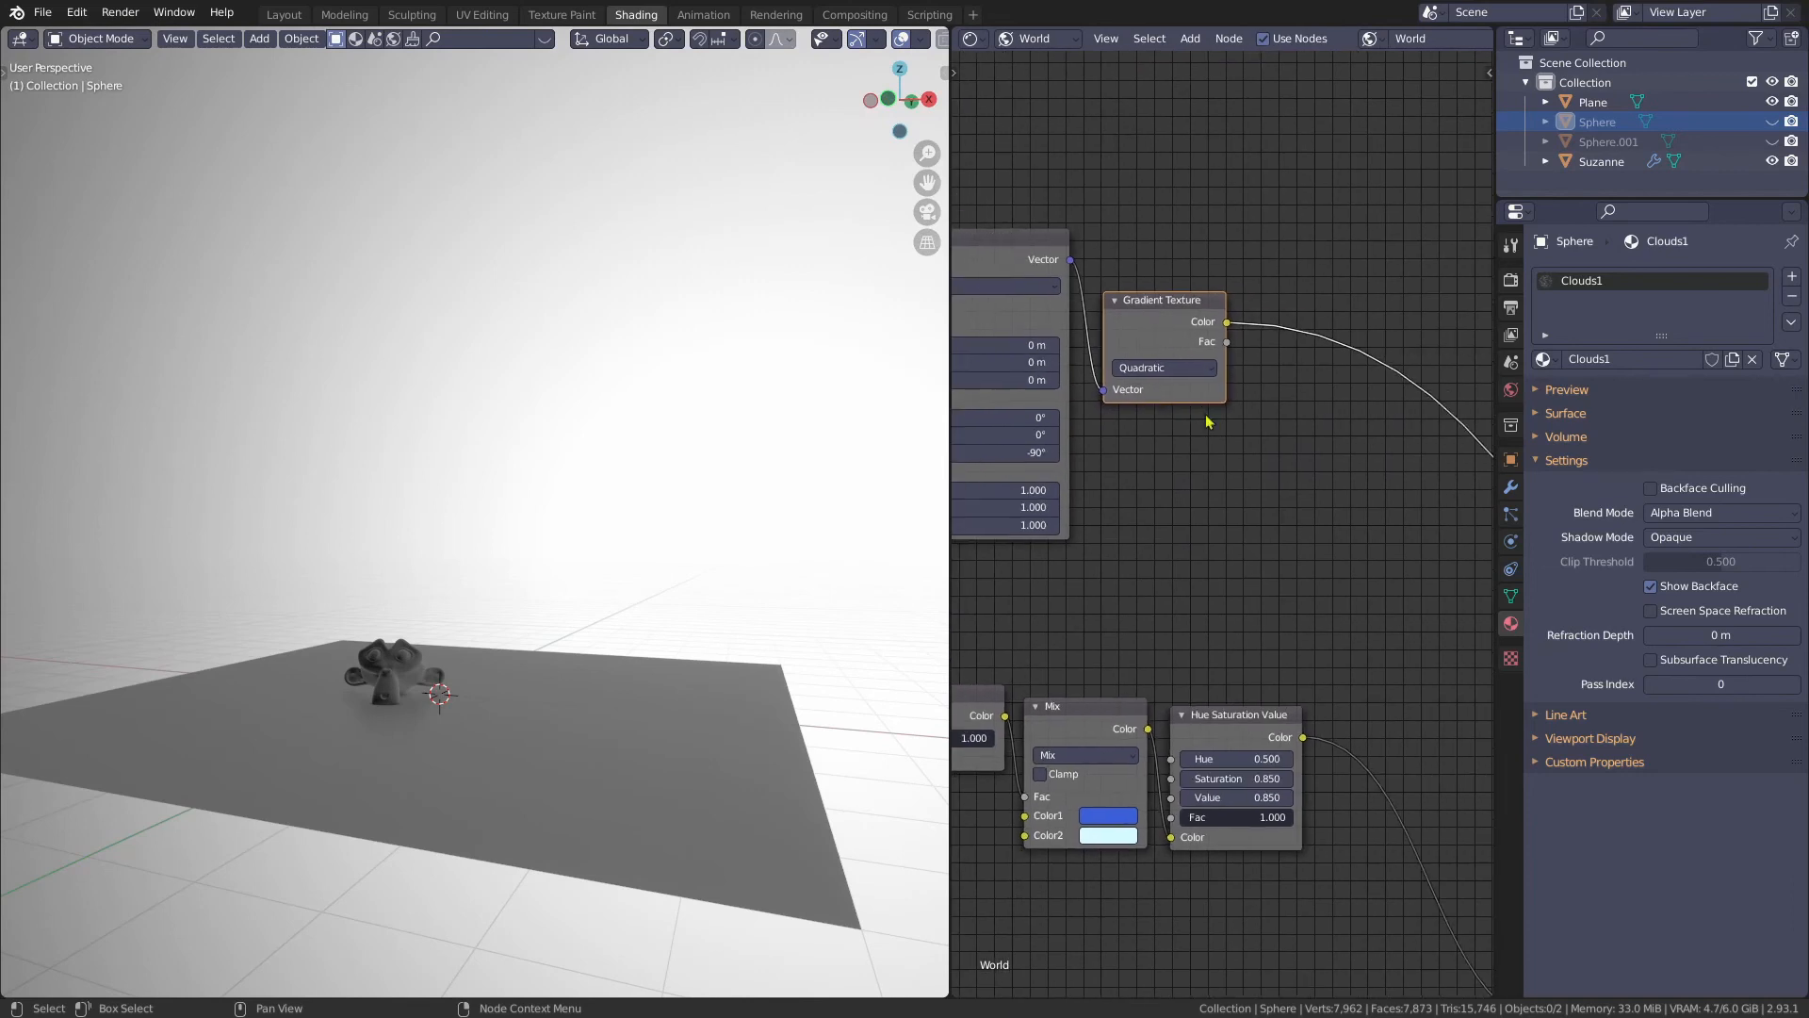
key(shift+a)
text(s)
text(map)
key(Down)
key(Down)
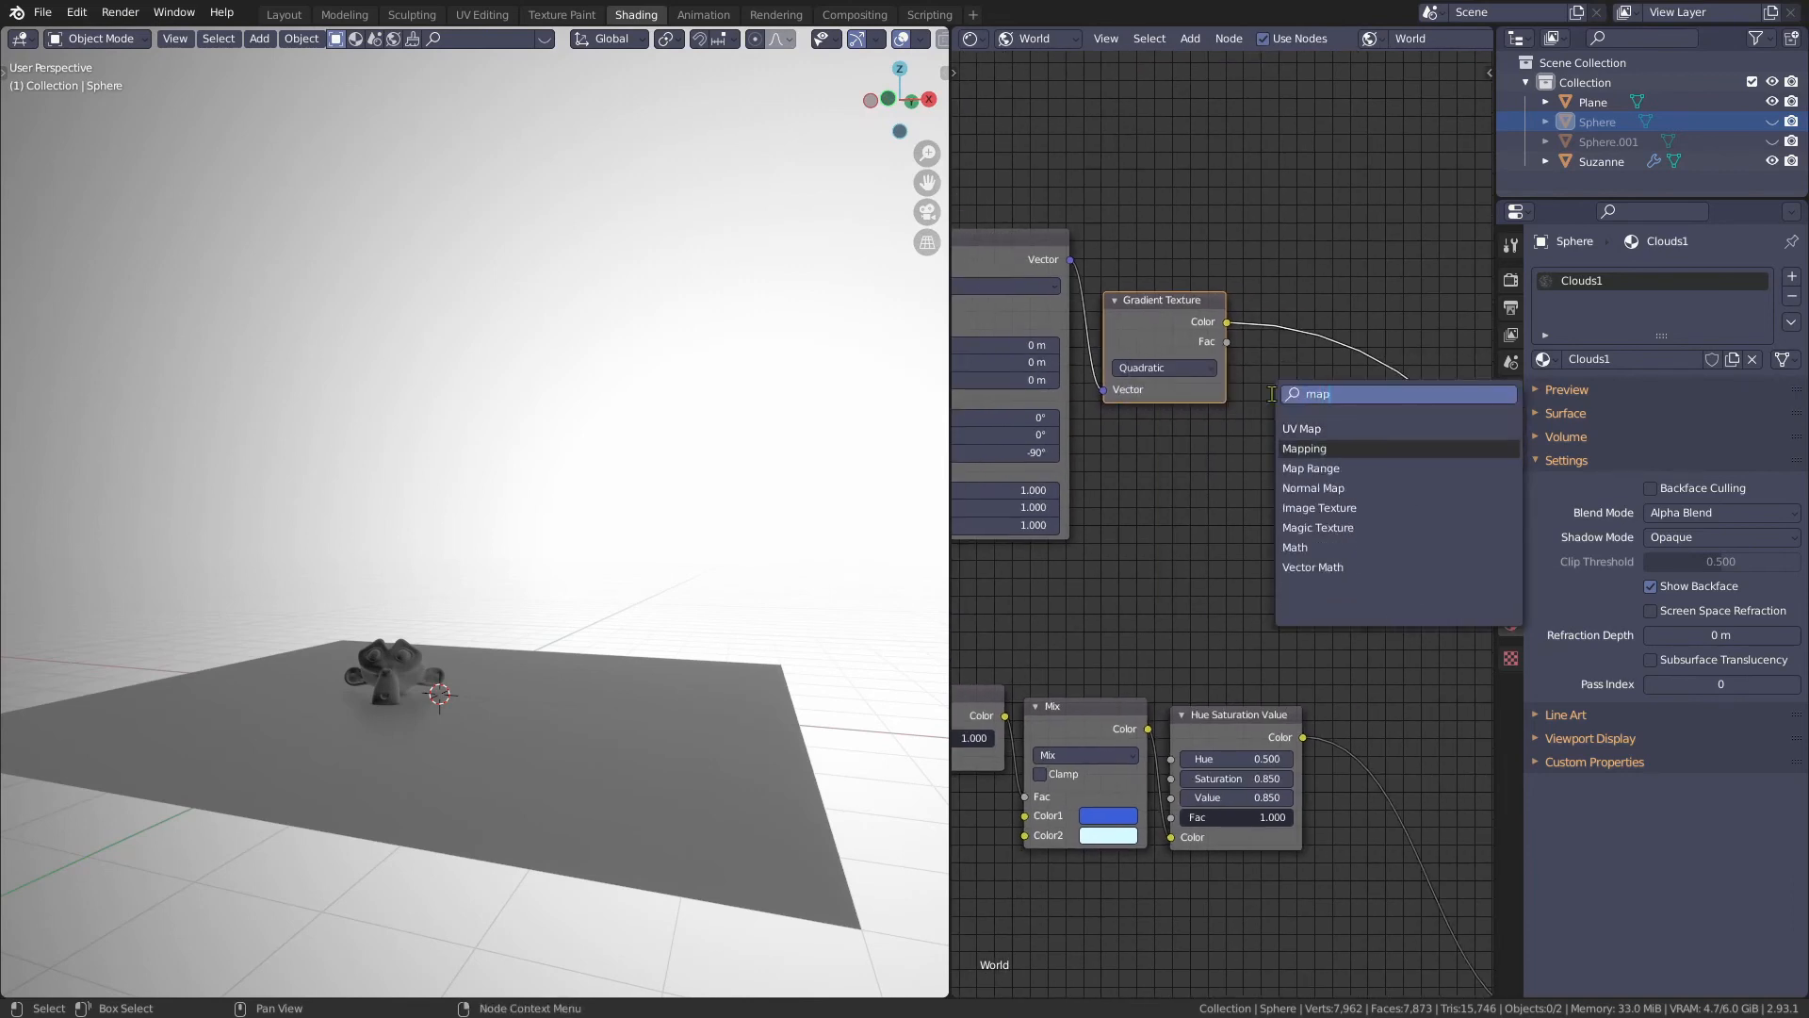
key(Return)
click(1271, 399)
drag(1327, 437, 1306, 331)
- Add a Math node below the Map Range node, set it to Divide, and enter 10 as its second value
middle_drag(1422, 450, 1184, 486)
scroll(1184, 486, up, 2)
key(shift+a)
text(s)
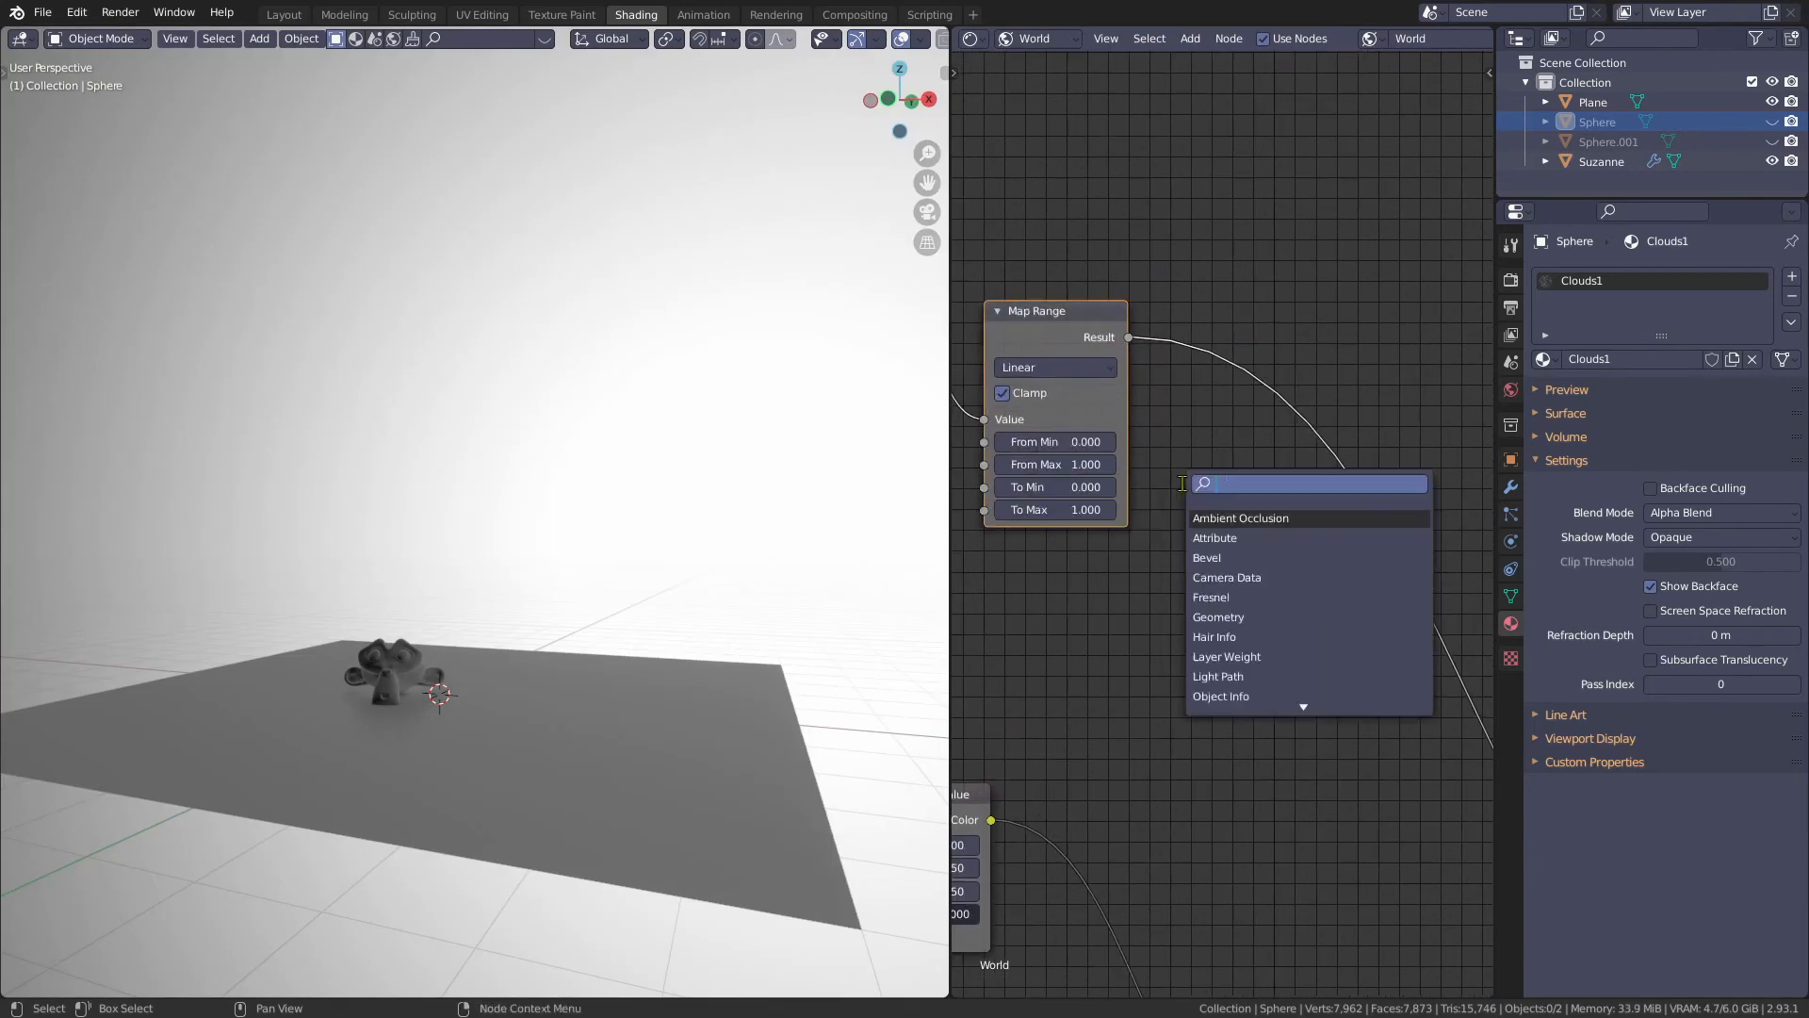
text(add)
key(Return)
click(1027, 581)
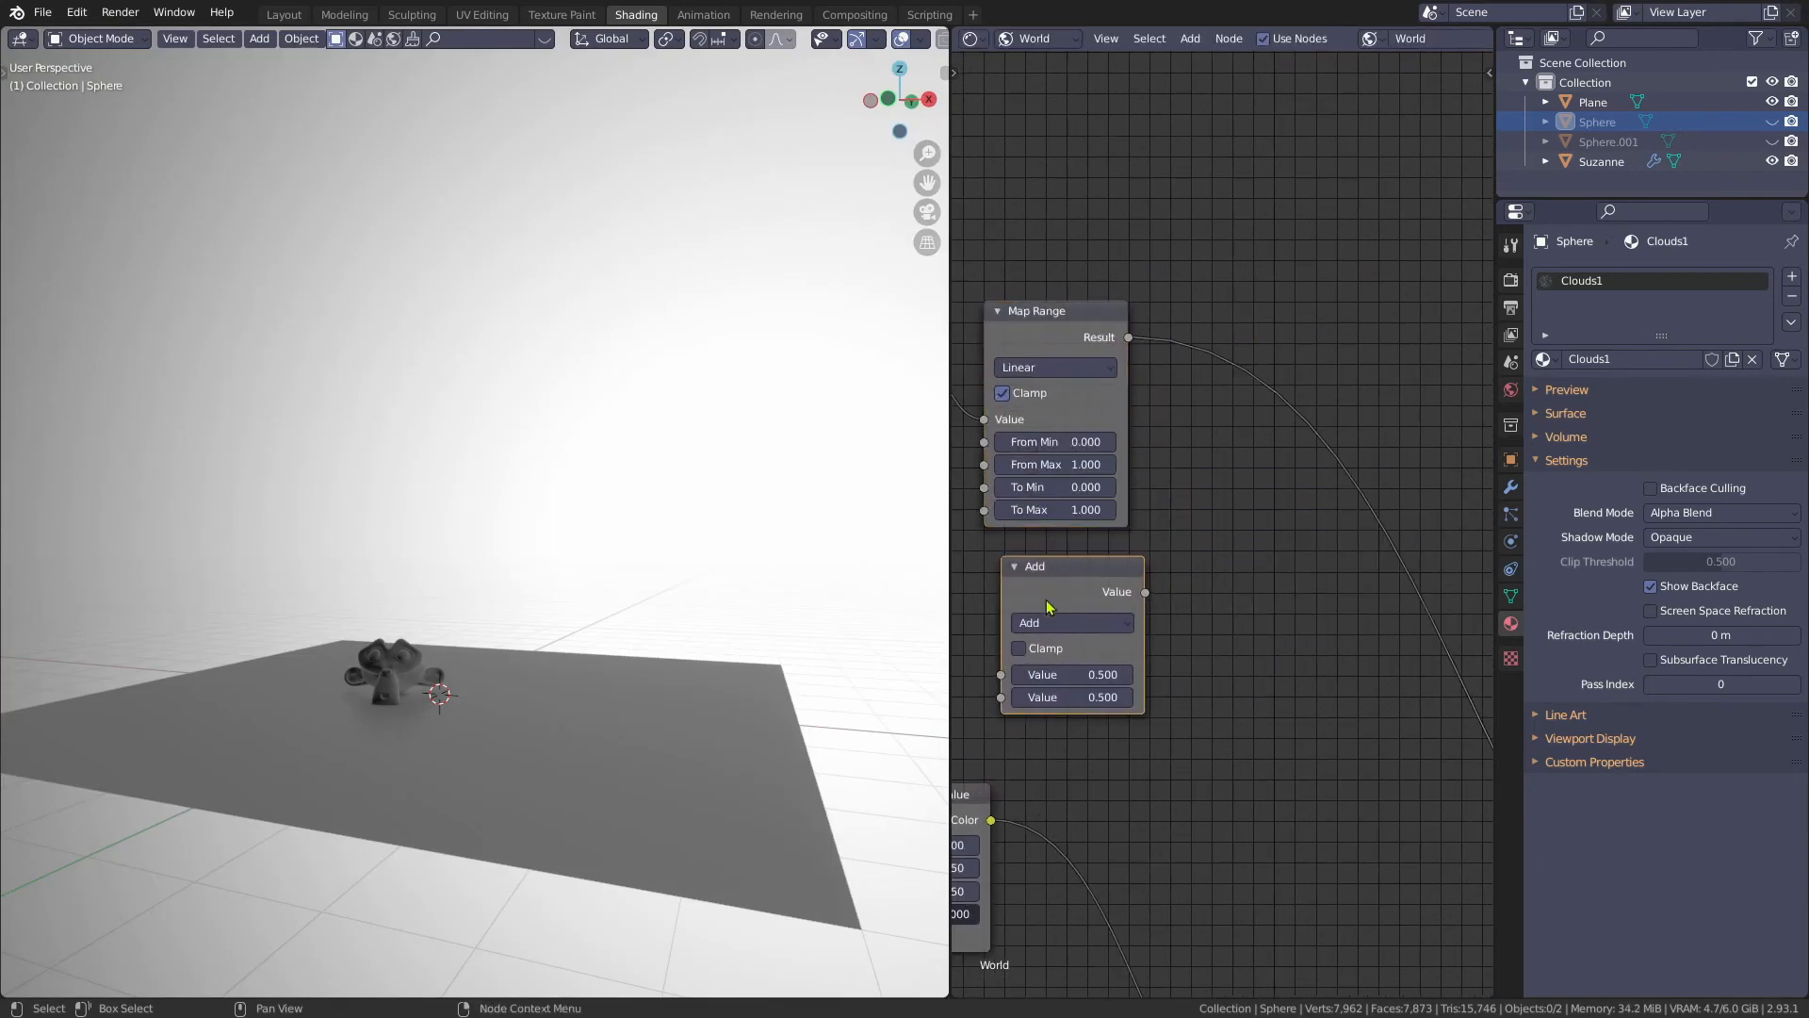
click(1068, 623)
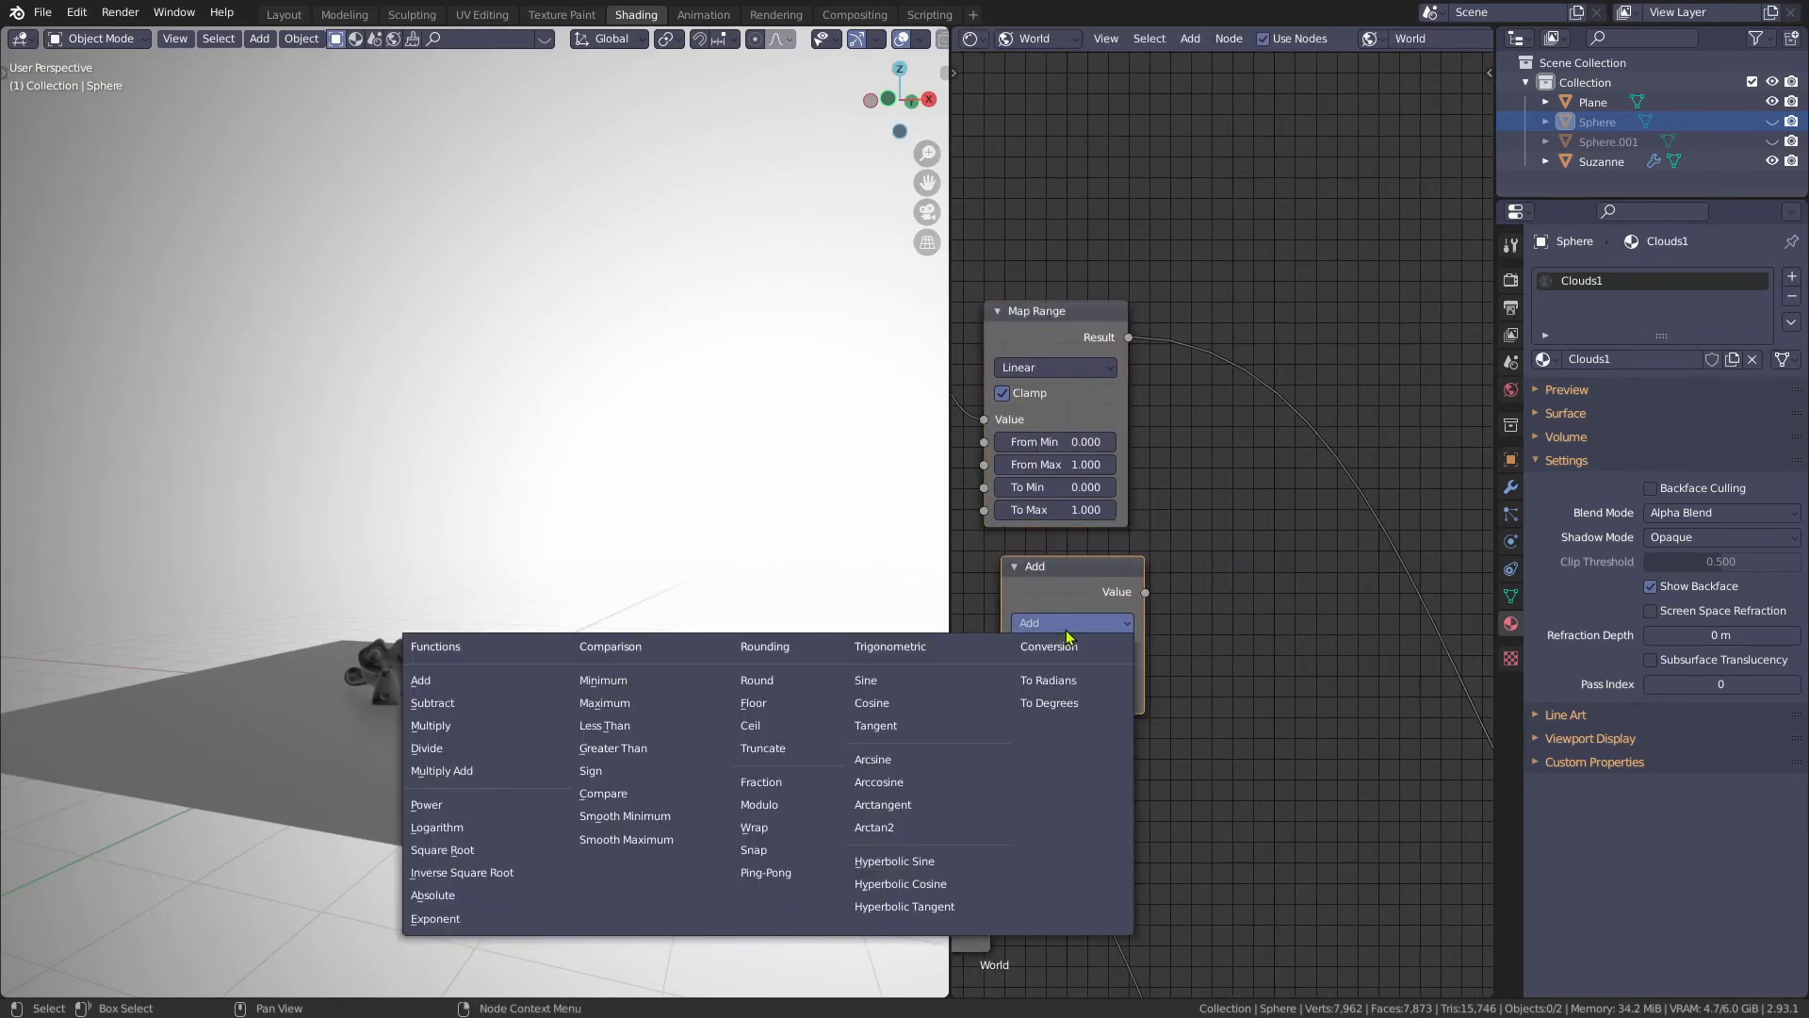
click(479, 757)
click(1083, 697)
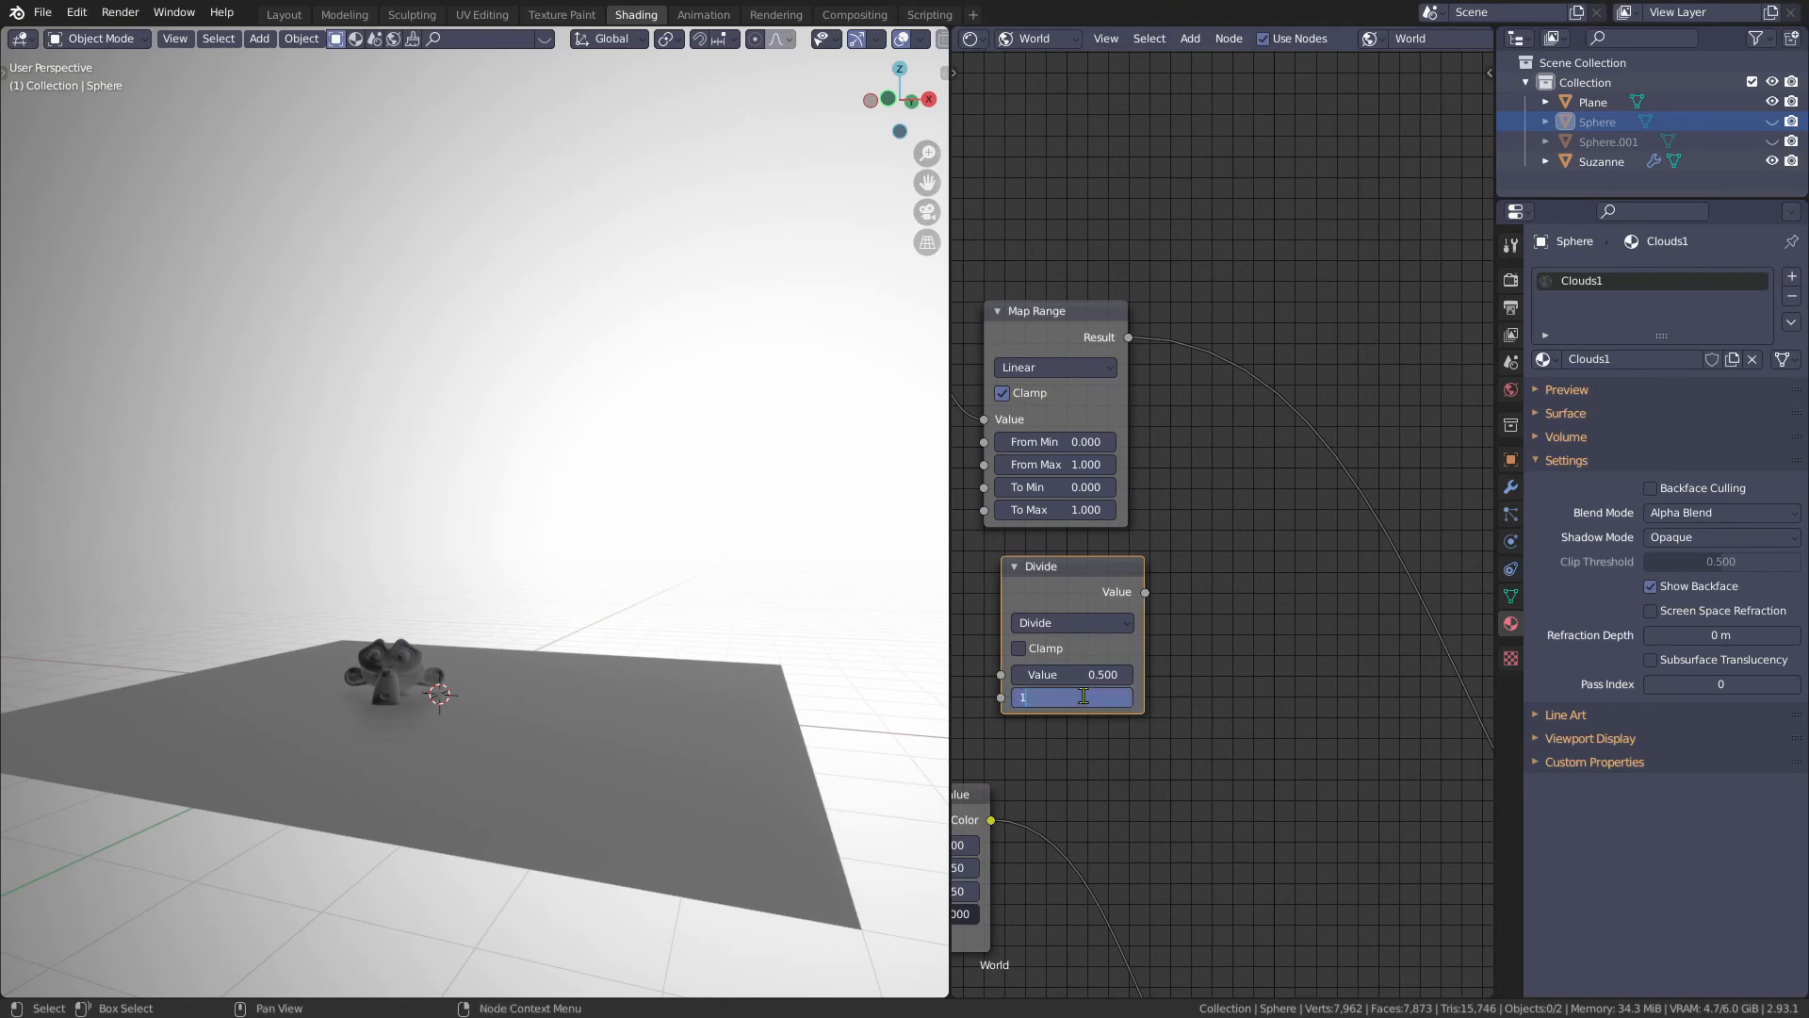
- Place the Divide node below the Gradient Texture, connect its output to Map Range's From Min, and set its first value to 9.8
key(g)
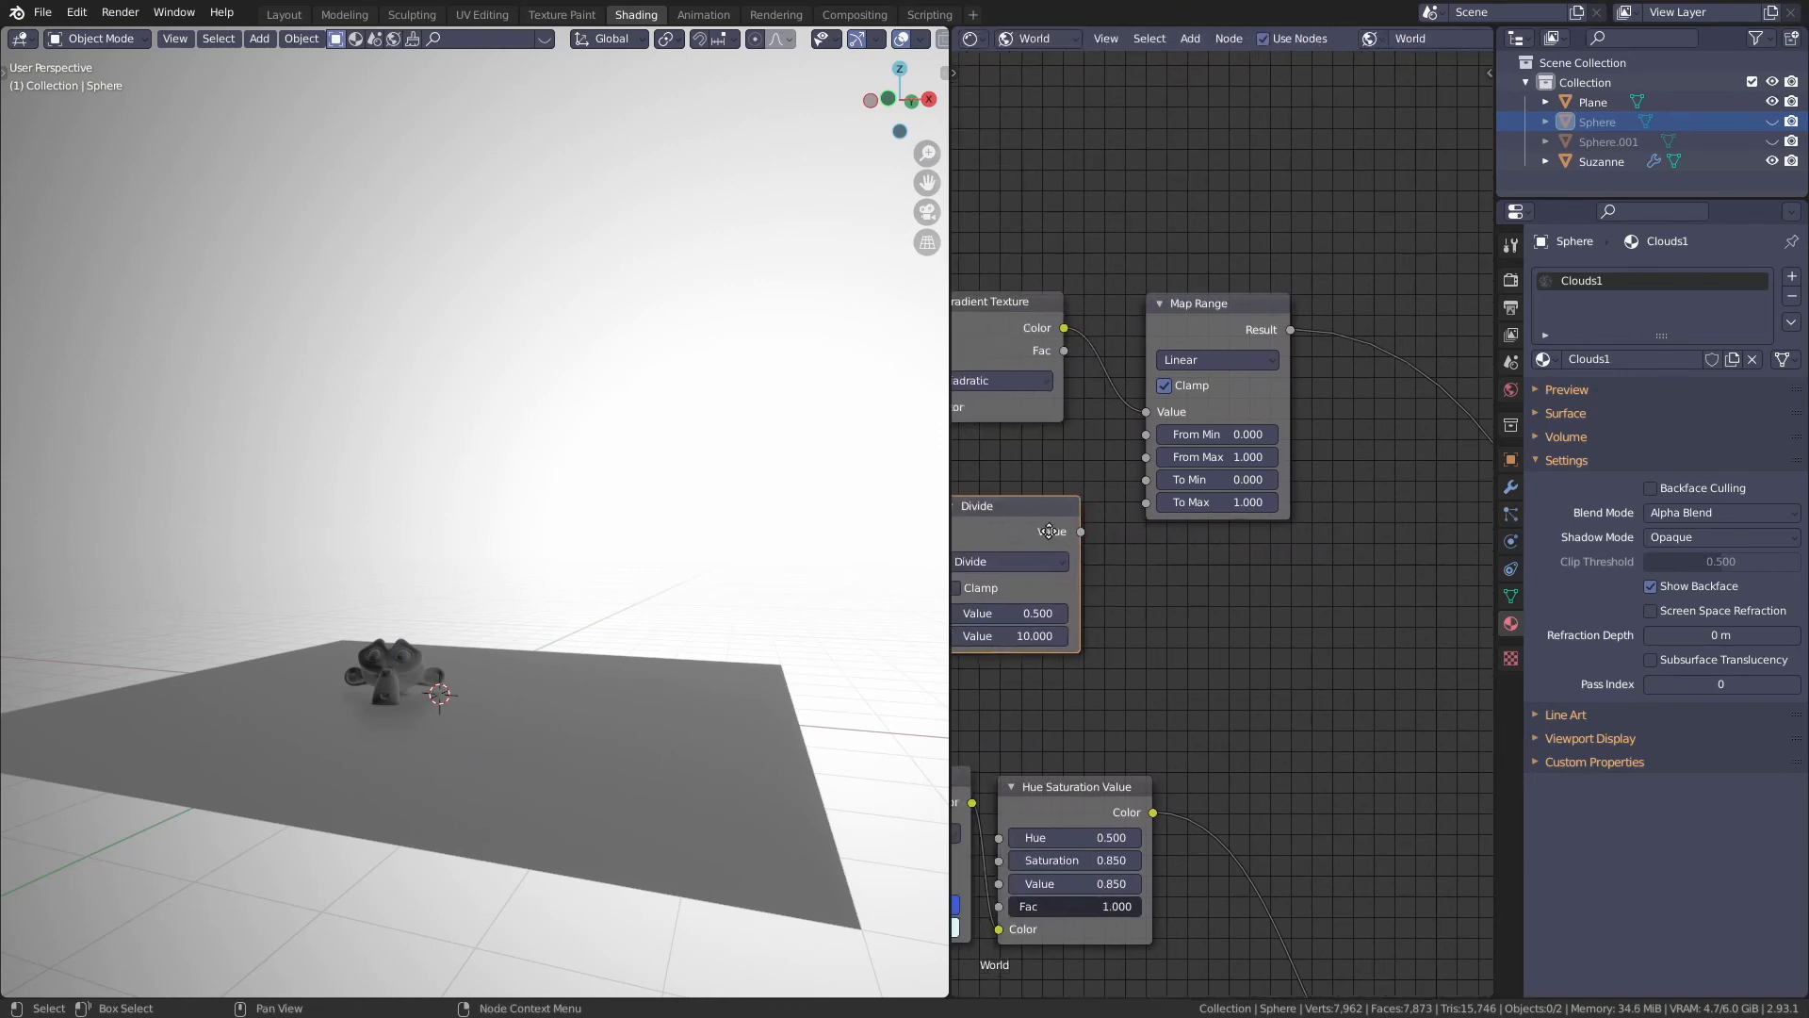
click(1242, 495)
drag(1292, 489, 1338, 486)
mouse_move(1185, 559)
mouse_down()
mouse_move(1347, 559)
mouse_move(1175, 552)
mouse_up()
middle_drag(1194, 598, 1175, 600)
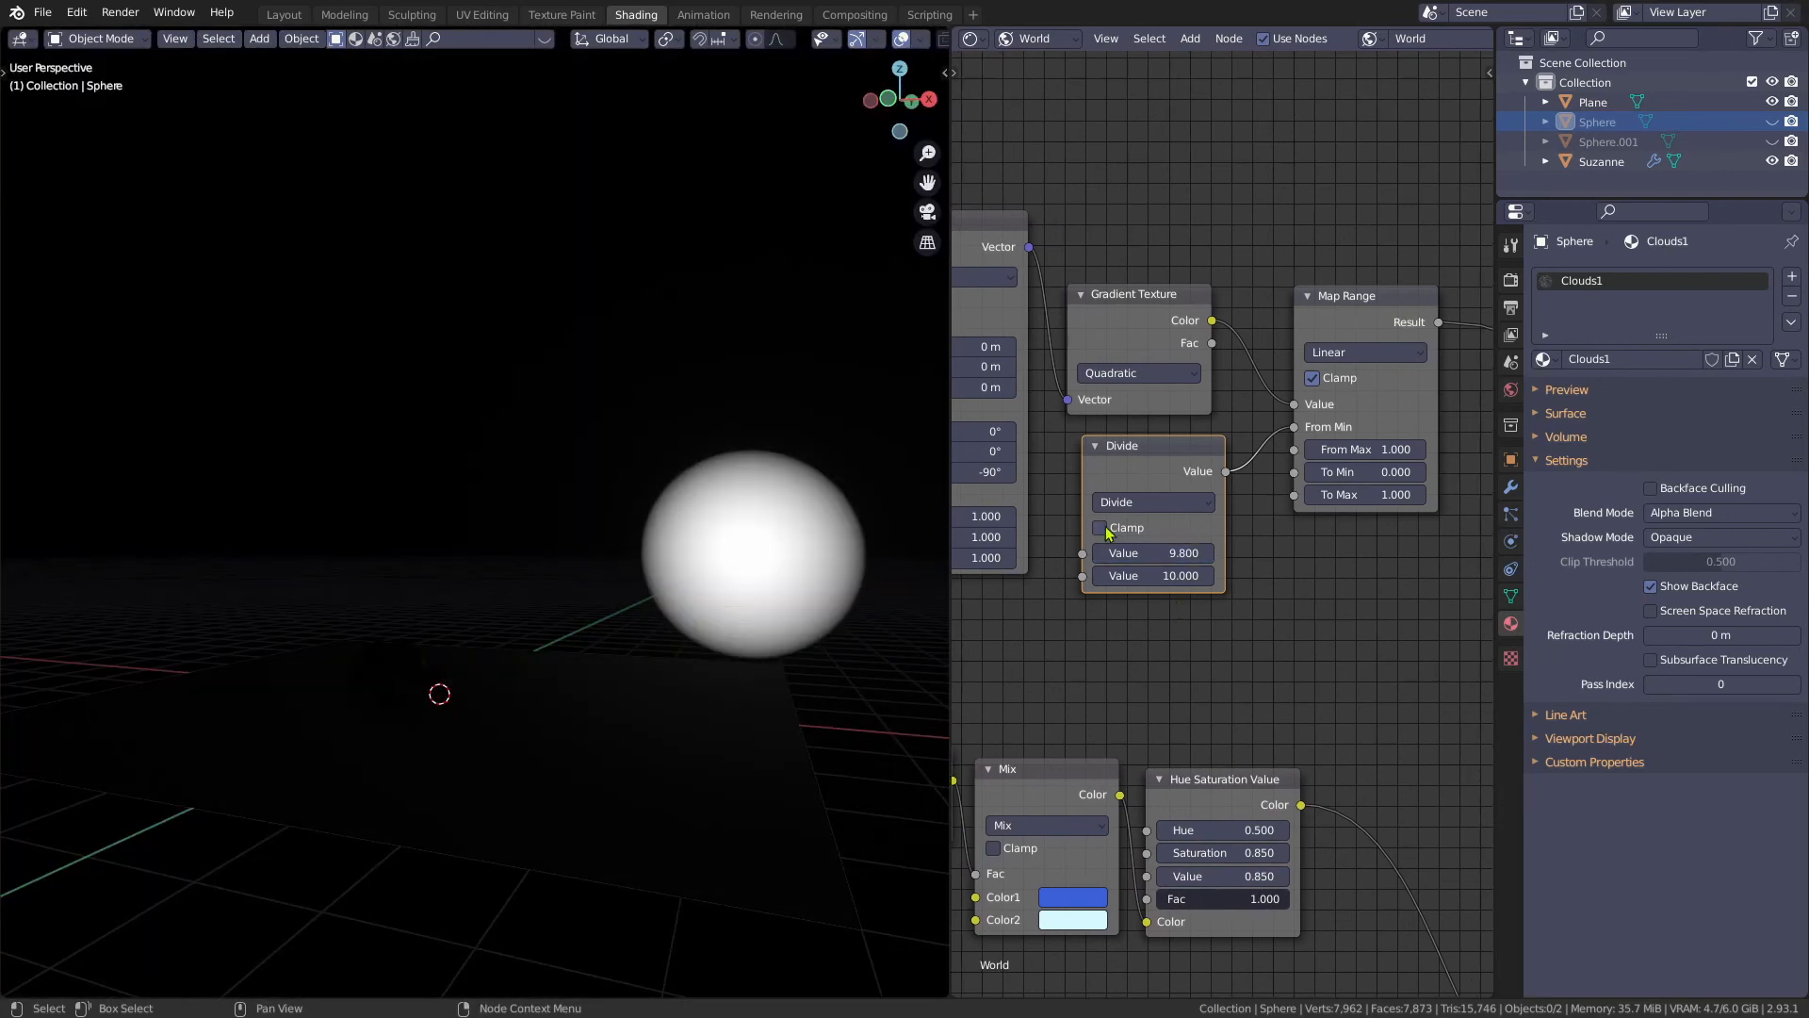
- Enable Clamp on the Divide node and set its first value to 9.97
click(1099, 529)
mouse_move(1157, 553)
mouse_down()
mouse_move(1216, 554)
mouse_move(1173, 553)
mouse_up()
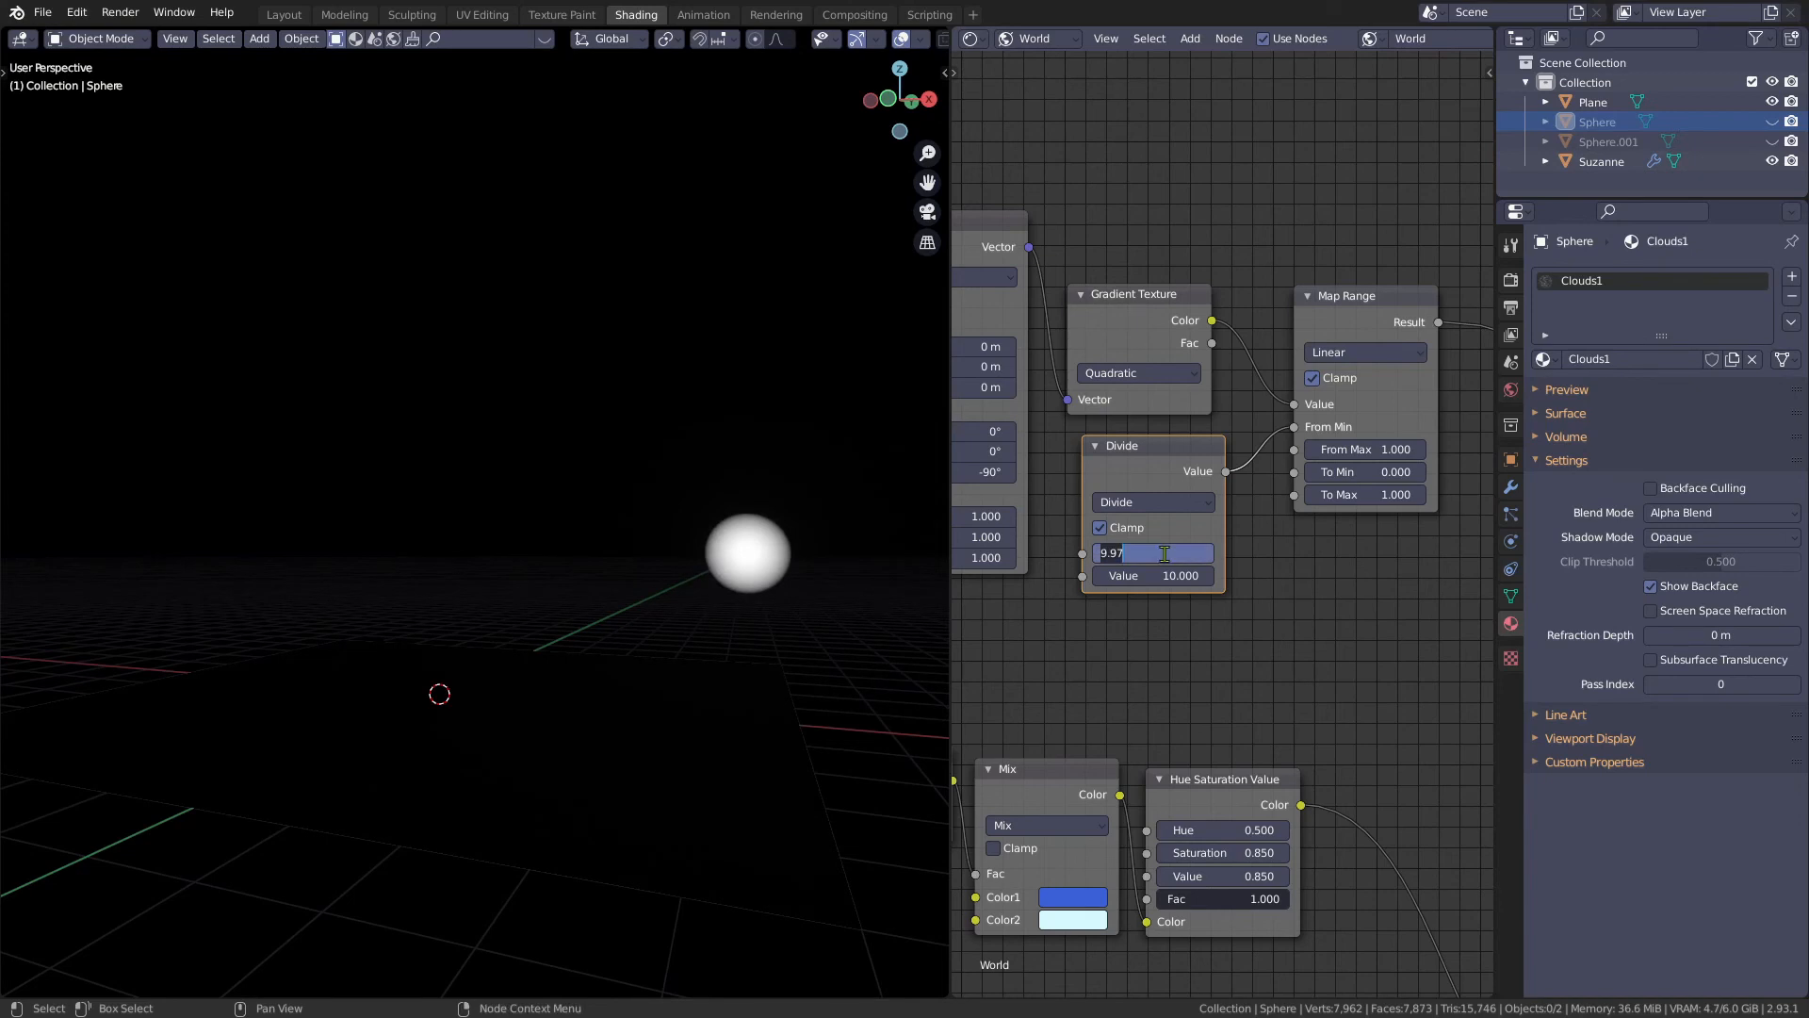
key(Return)
scroll(1168, 528, down, 2)
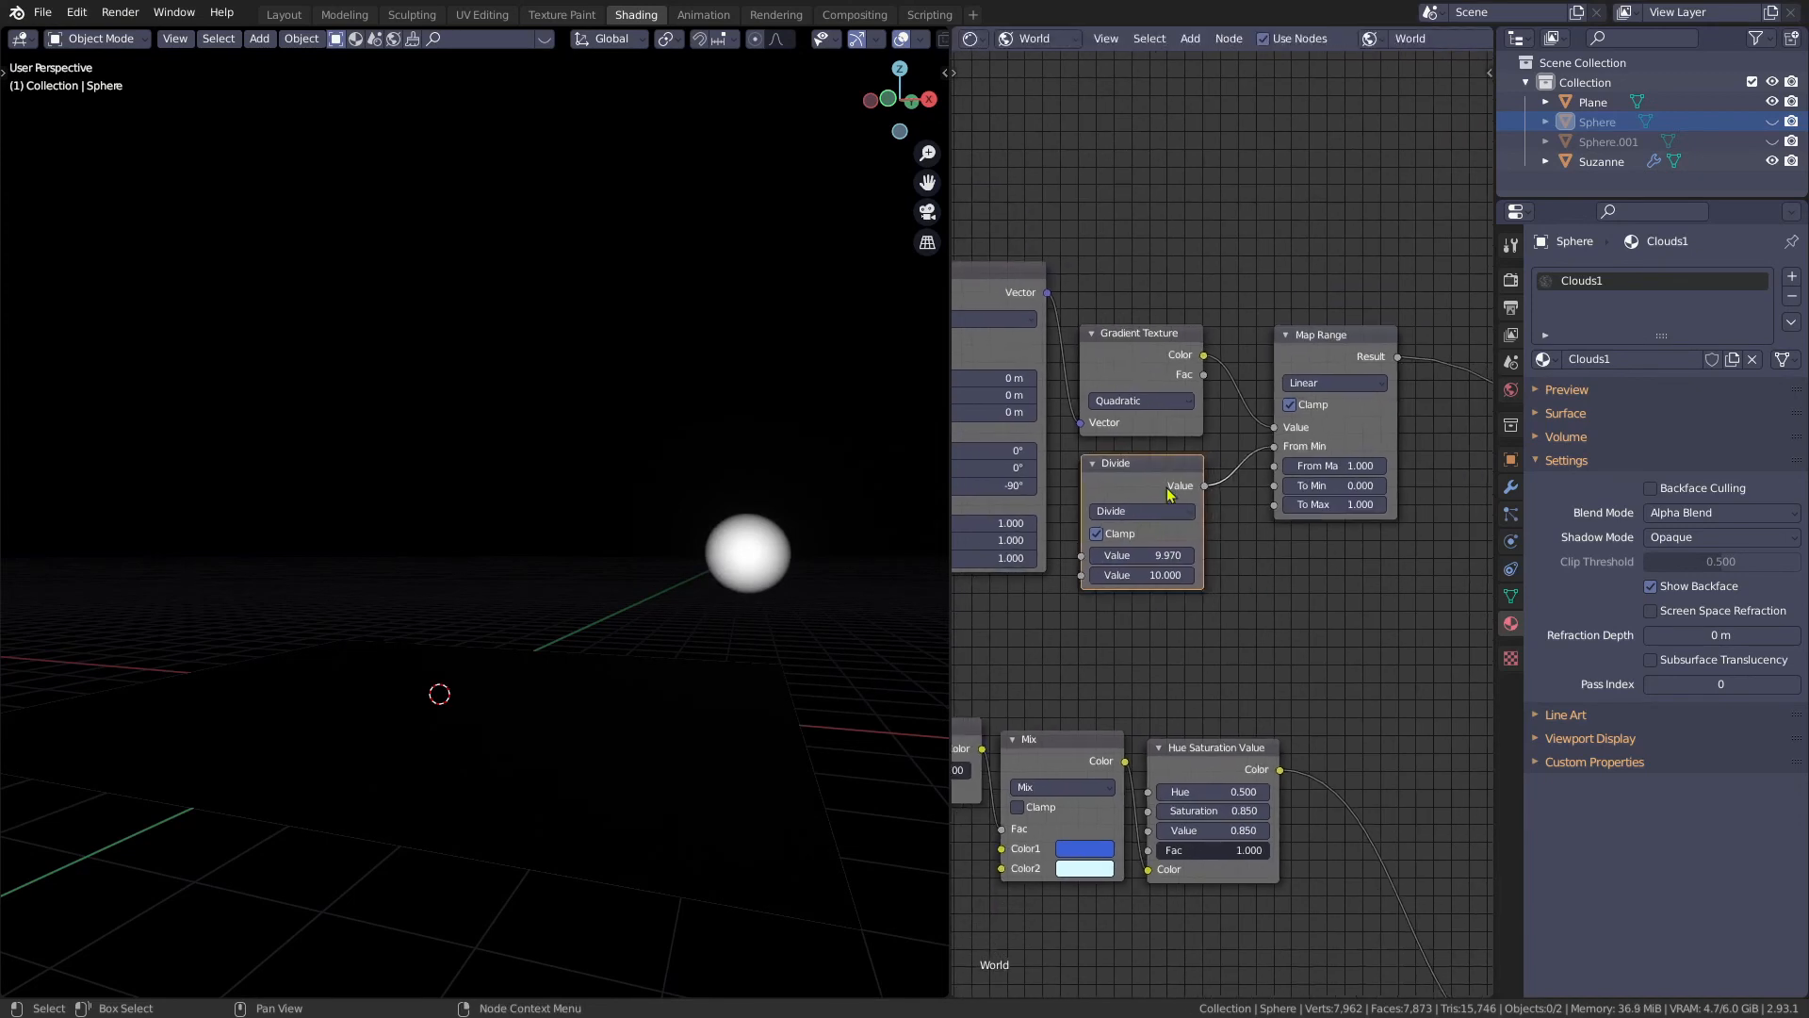
scroll(1256, 593, down, 2)
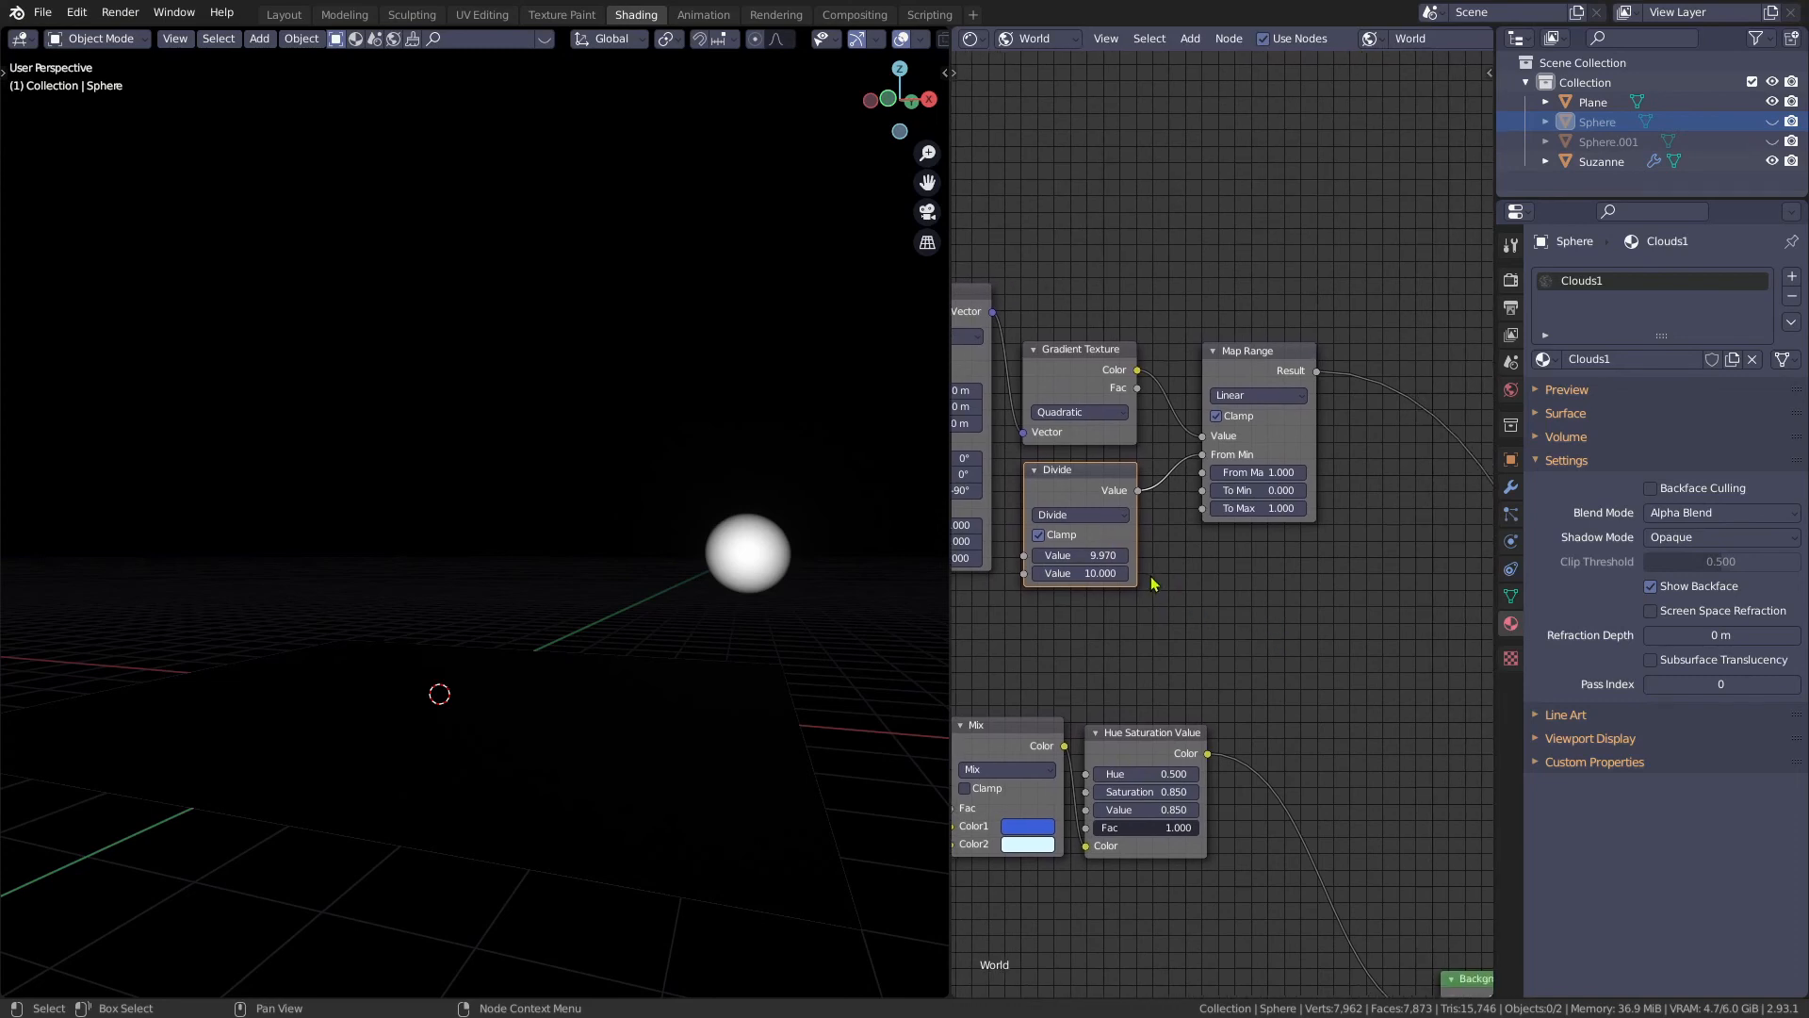
- Try other sun sizes with the Divide node's first value, set it back to 9.97, and save the file
mouse_move(1099, 555)
mouse_down()
mouse_move(1074, 555)
mouse_move(1114, 555)
mouse_up()
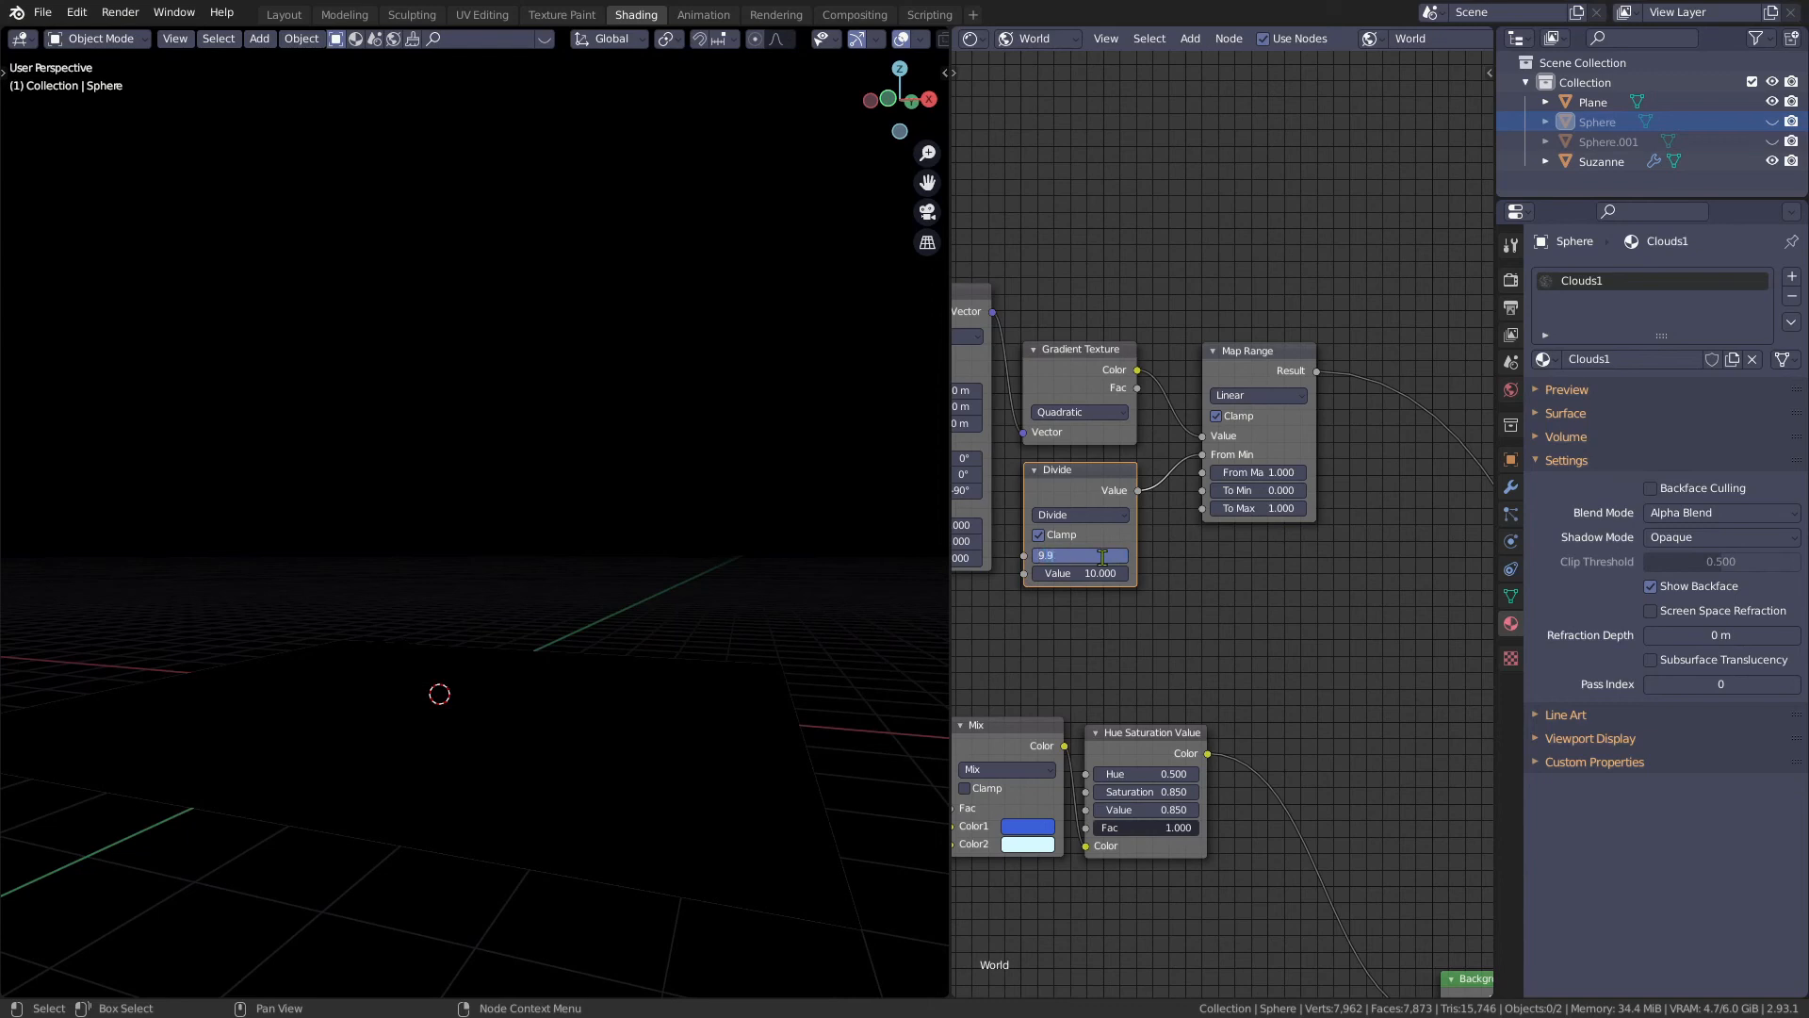
key(Return)
key(ctrl+s)
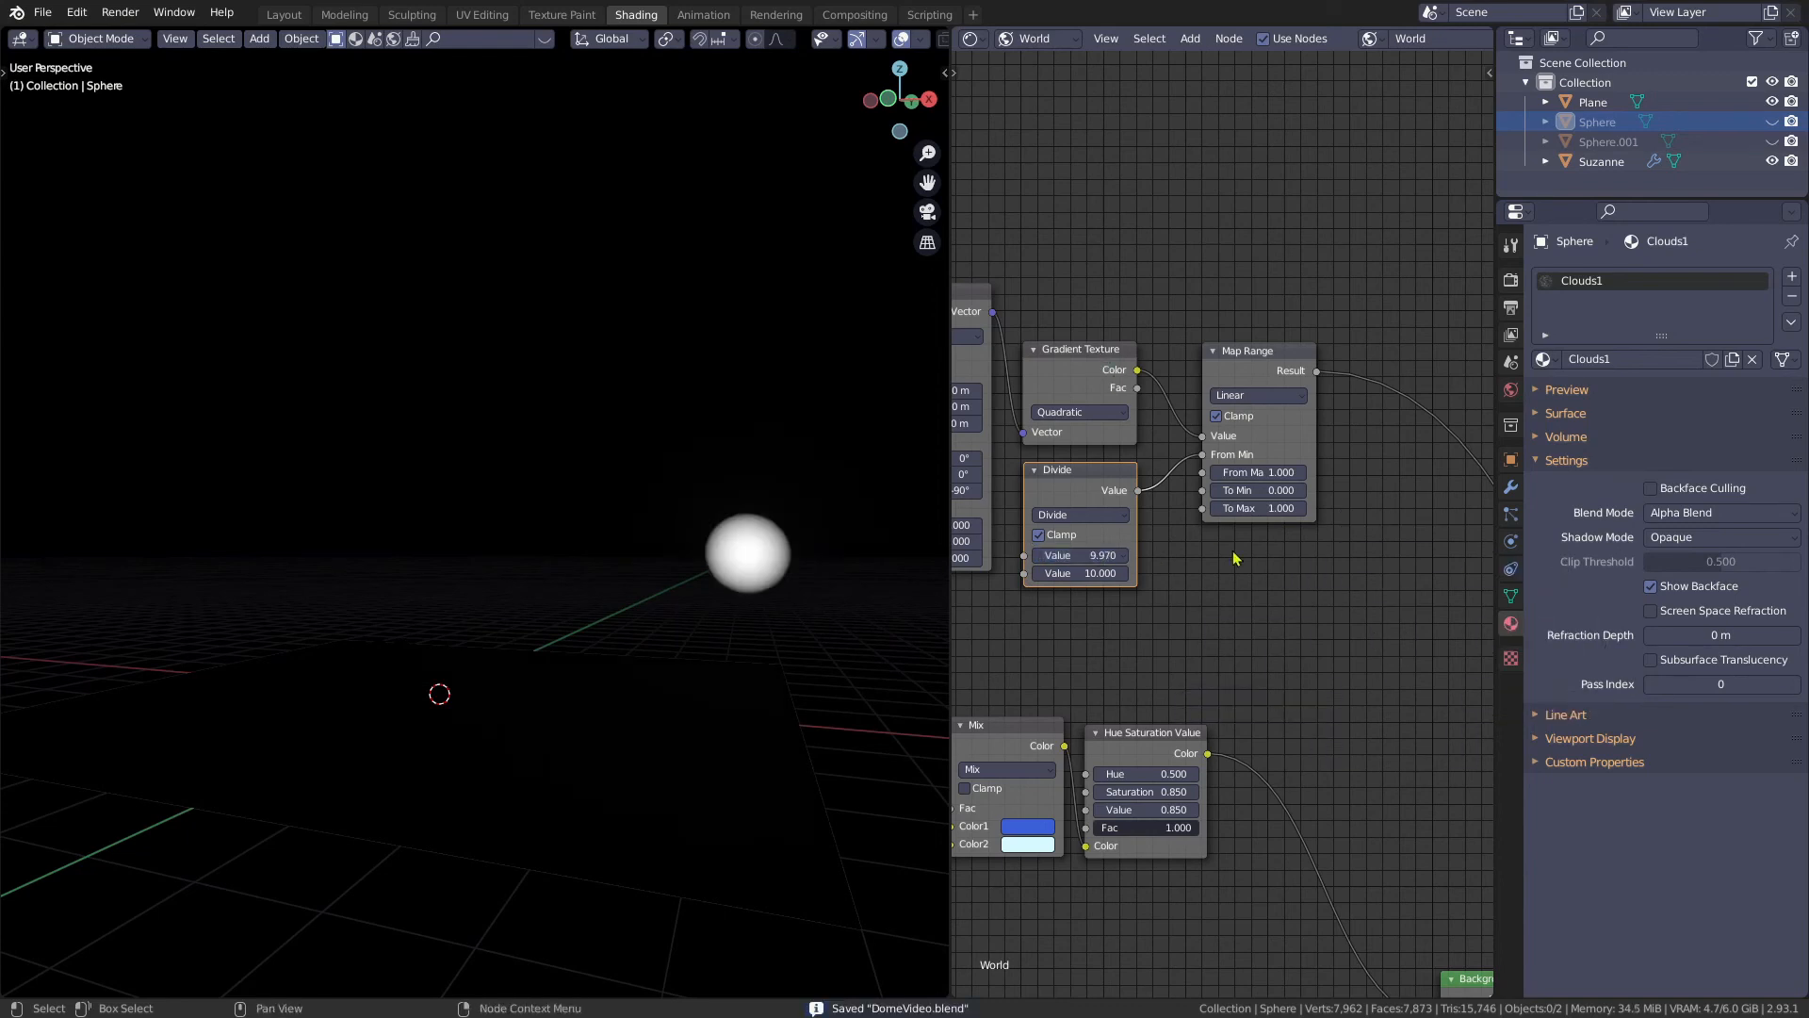
- Add a second Background node directly below the existing Background node
scroll(1236, 565, down, 1)
middle_drag(1236, 565, 1047, 325)
key(shift+a)
click(1259, 792)
text(back)
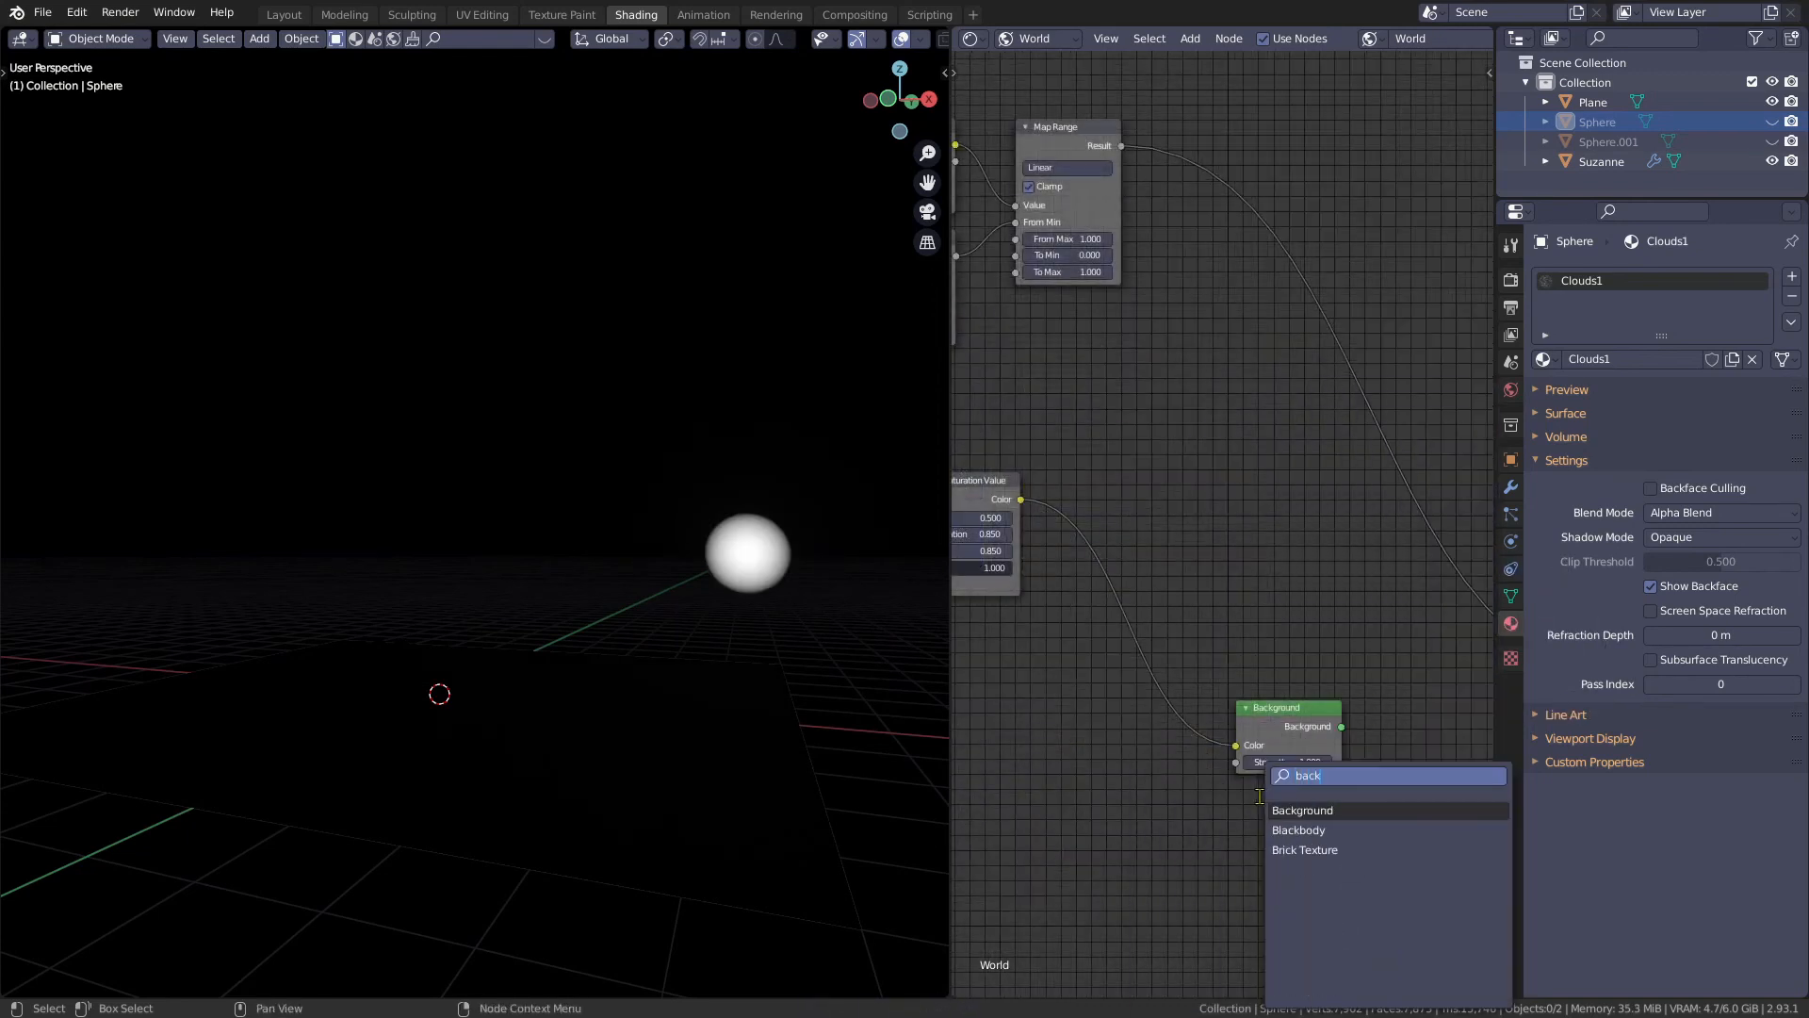
key(Return)
click(1226, 633)
drag(1299, 608, 1298, 799)
- Combine both Background nodes in a Mix Shader with Map Range's Result as its Fac, and send it to the World Output
ctrl+shift+right_drag(1302, 735, 1294, 835)
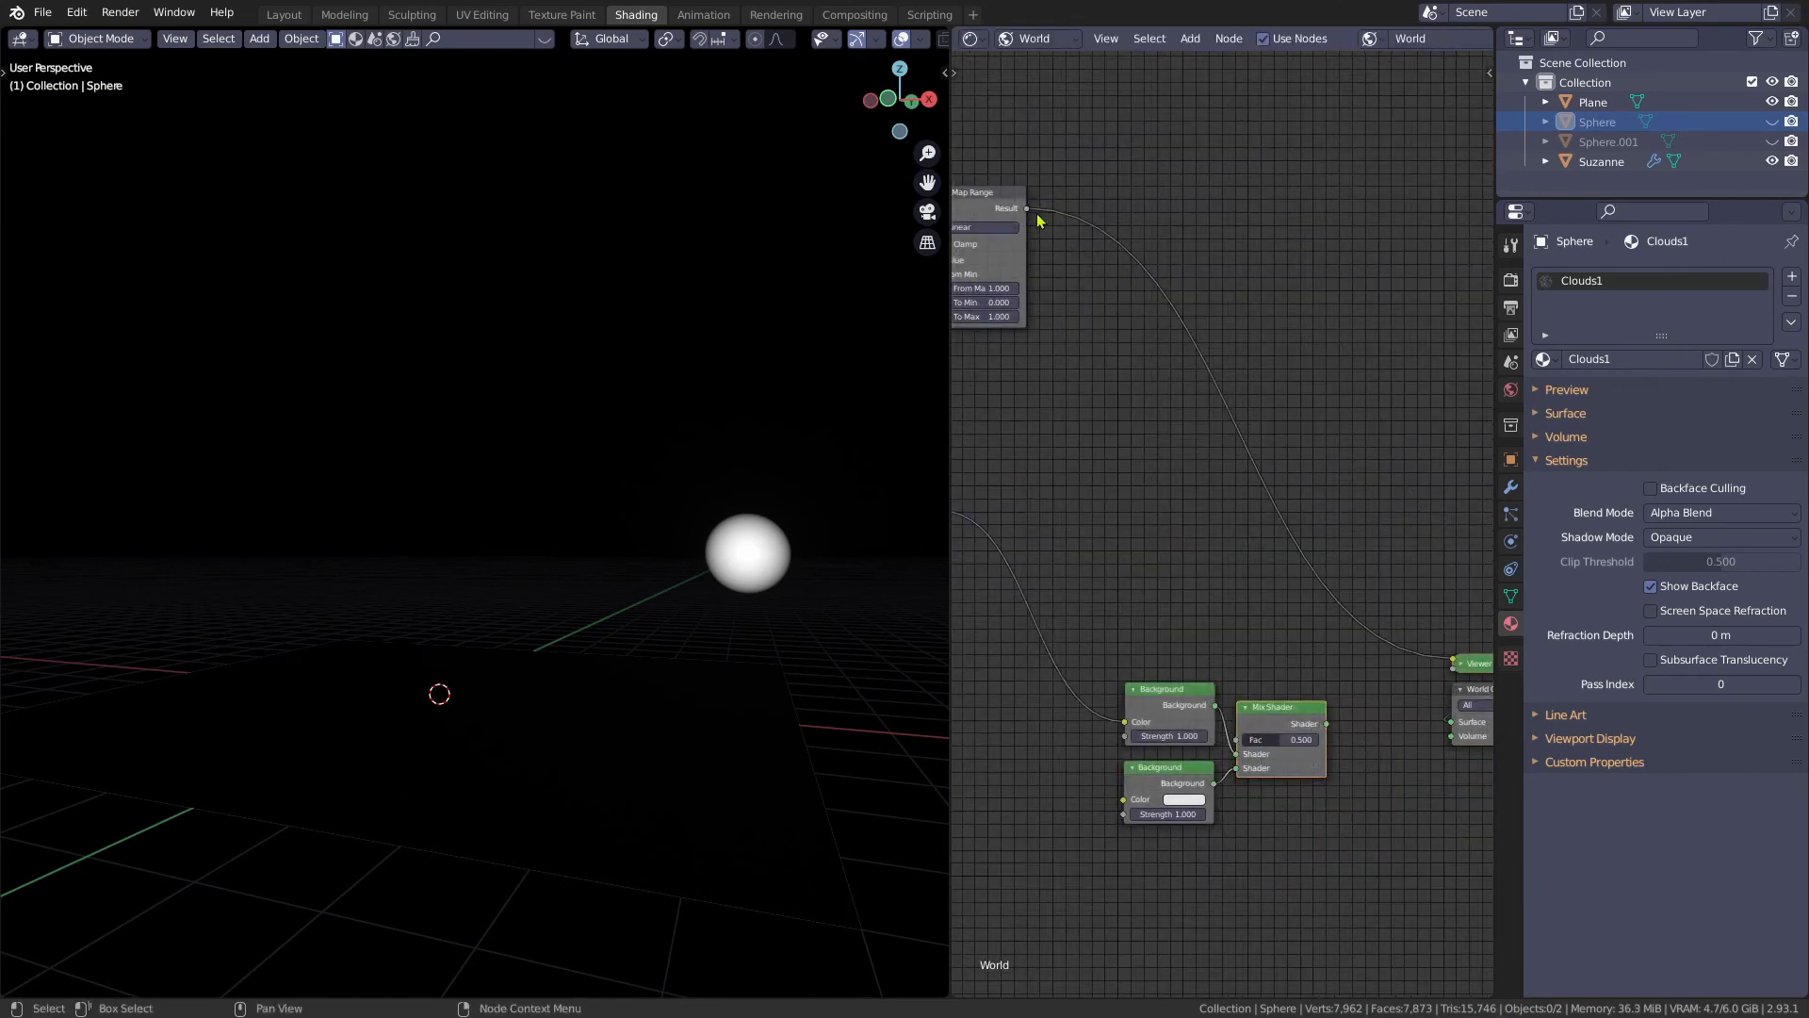
drag(1027, 209, 1241, 752)
middle_drag(1241, 752, 1253, 649)
ctrl+shift+click(1303, 633)
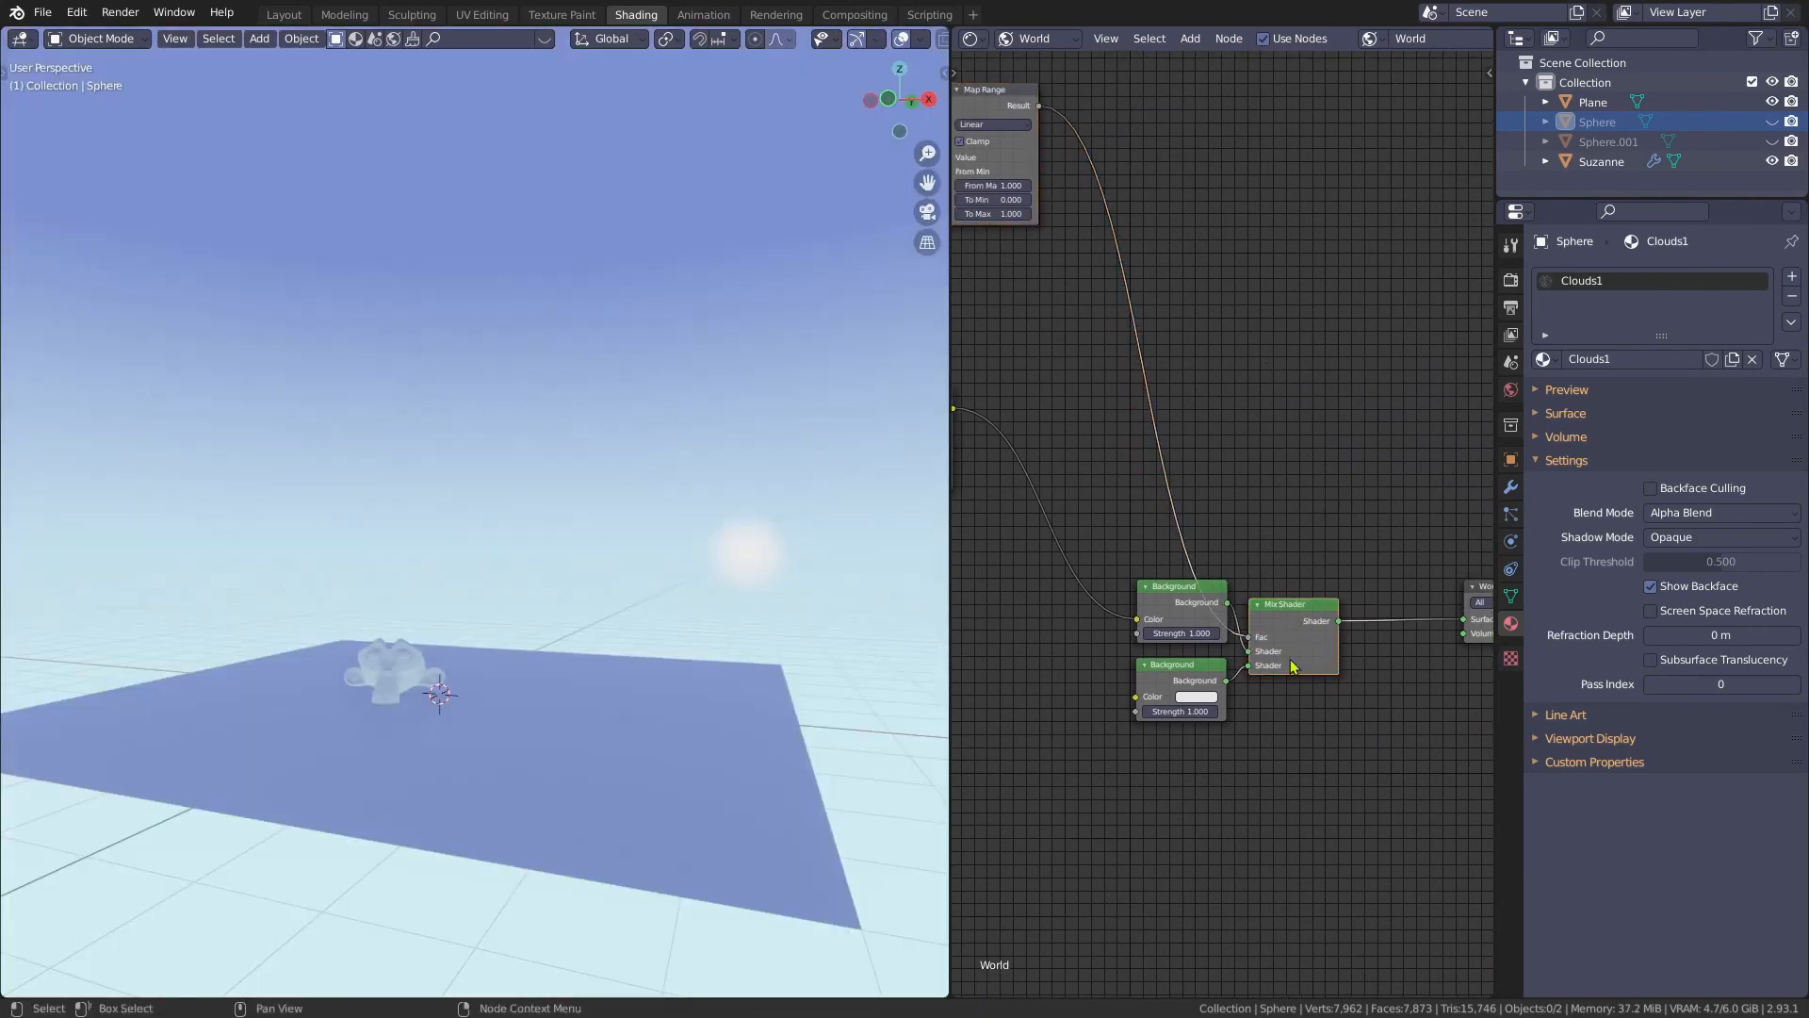
- Give the second Background a warm yellow colour with hue 0.119 and saturation 0.435, and set its Strength to 35
scroll(1221, 718, up, 2)
click(1210, 693)
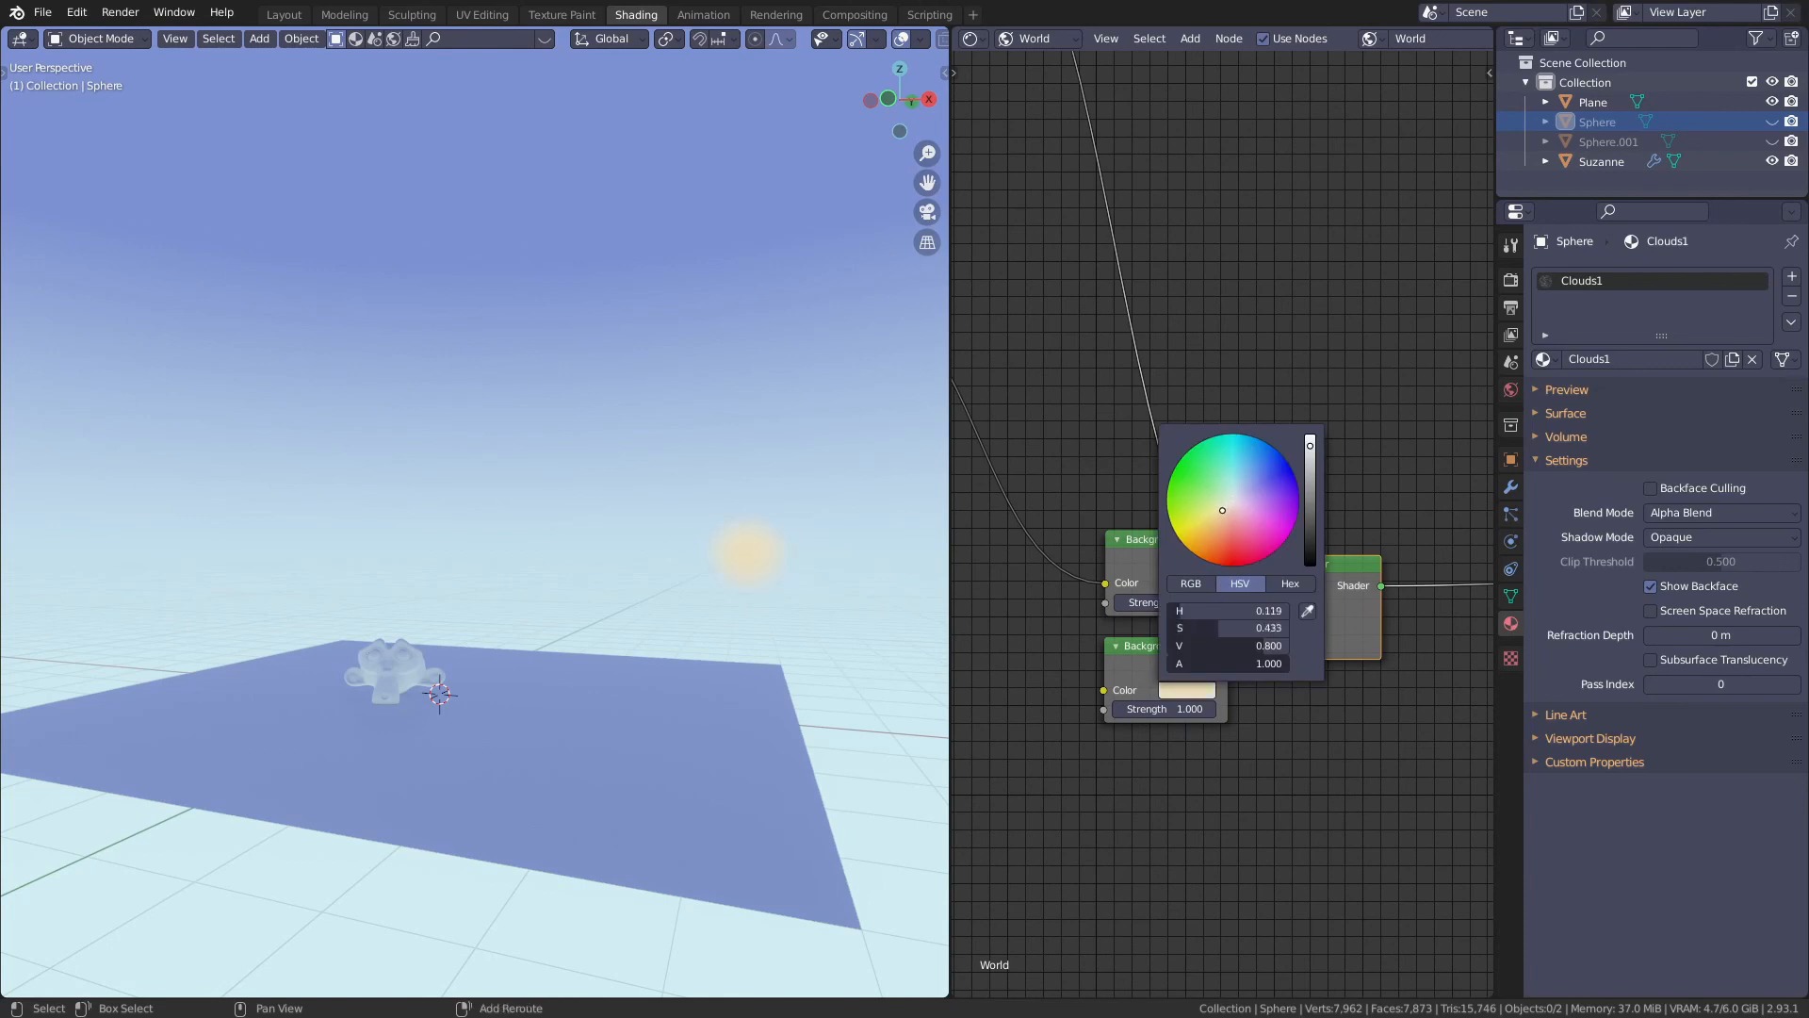
click(1160, 710)
text(3)
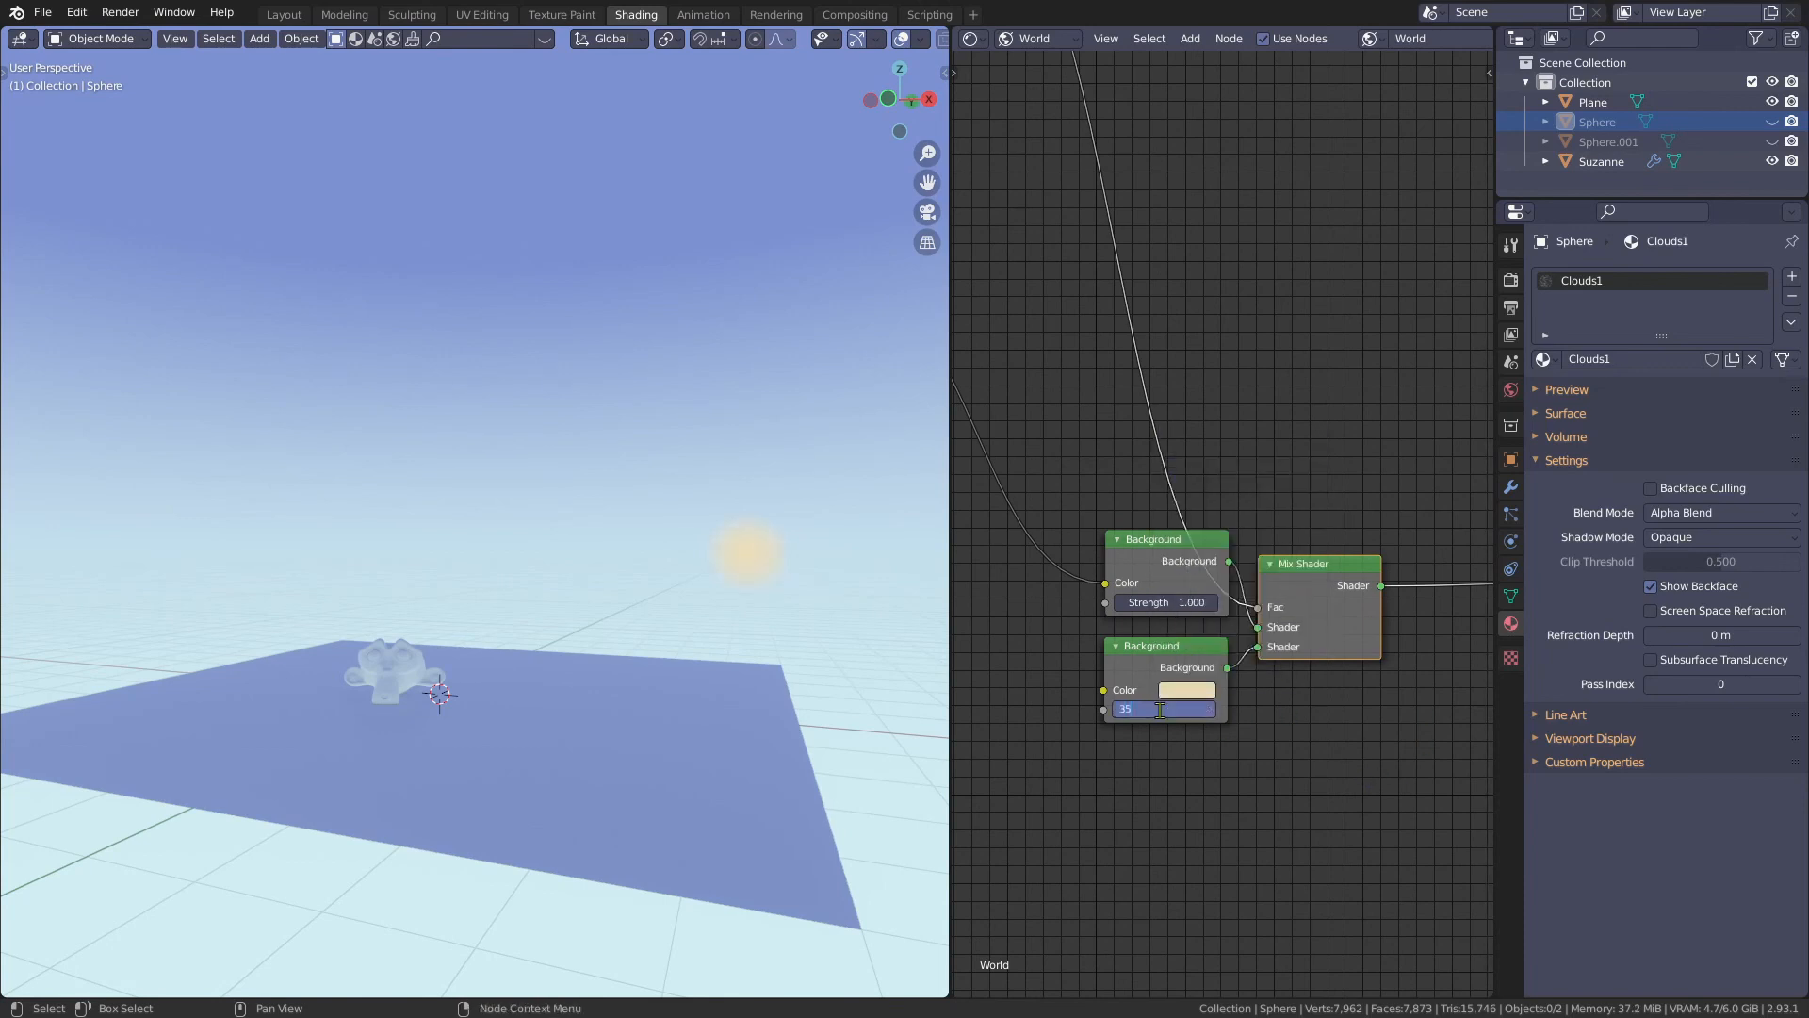
text(5)
key(Return)
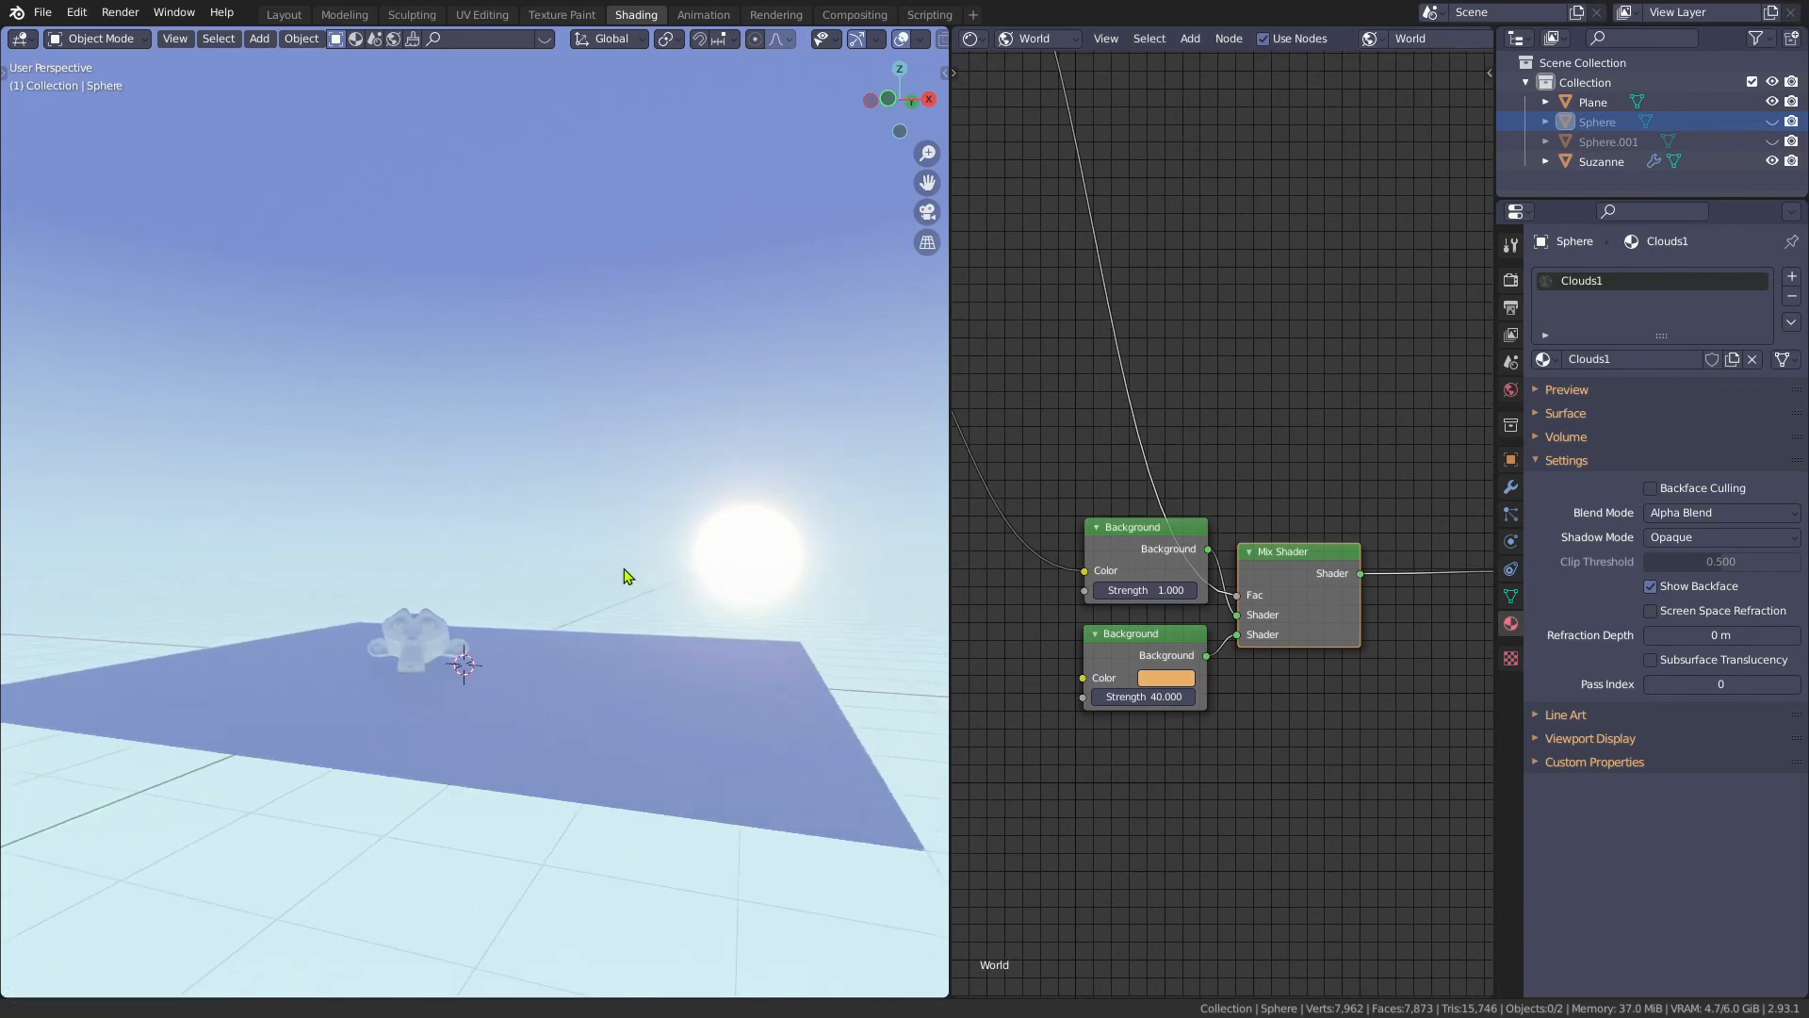
- Add a Plain Axes empty to the scene
middle_drag(625, 574, 490, 668)
key(shift+a)
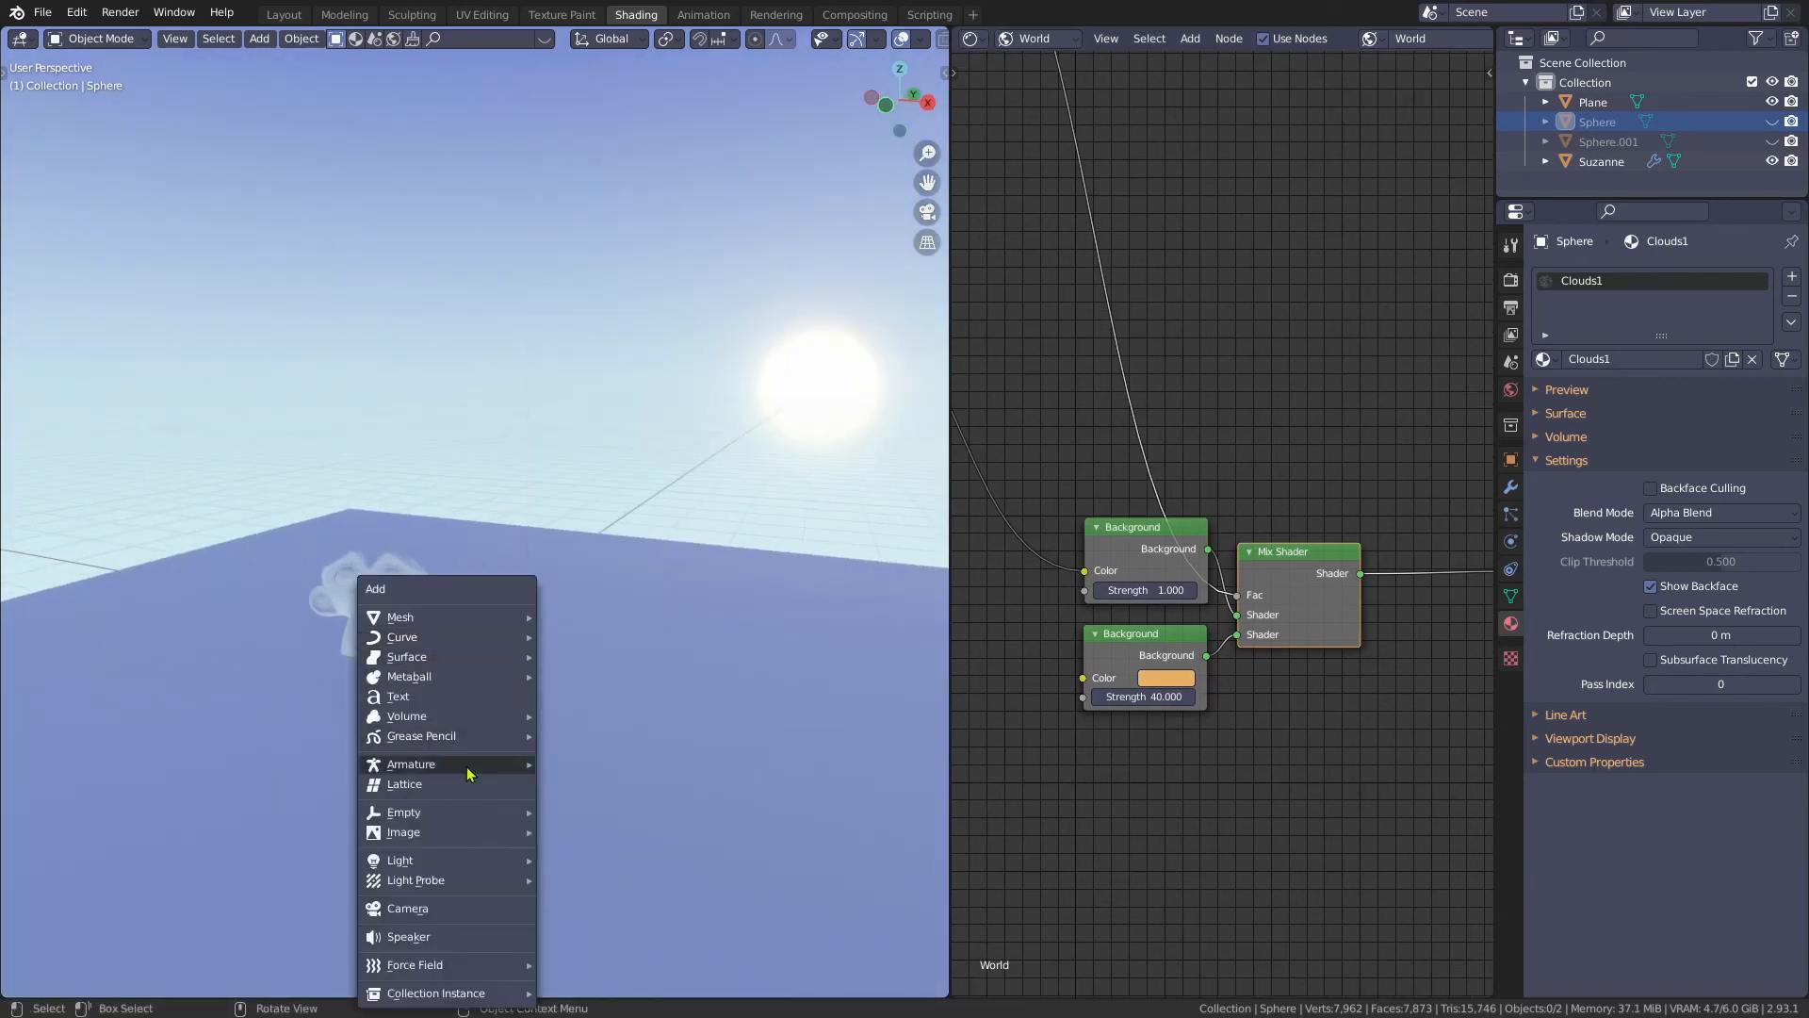
mouse_move(464, 813)
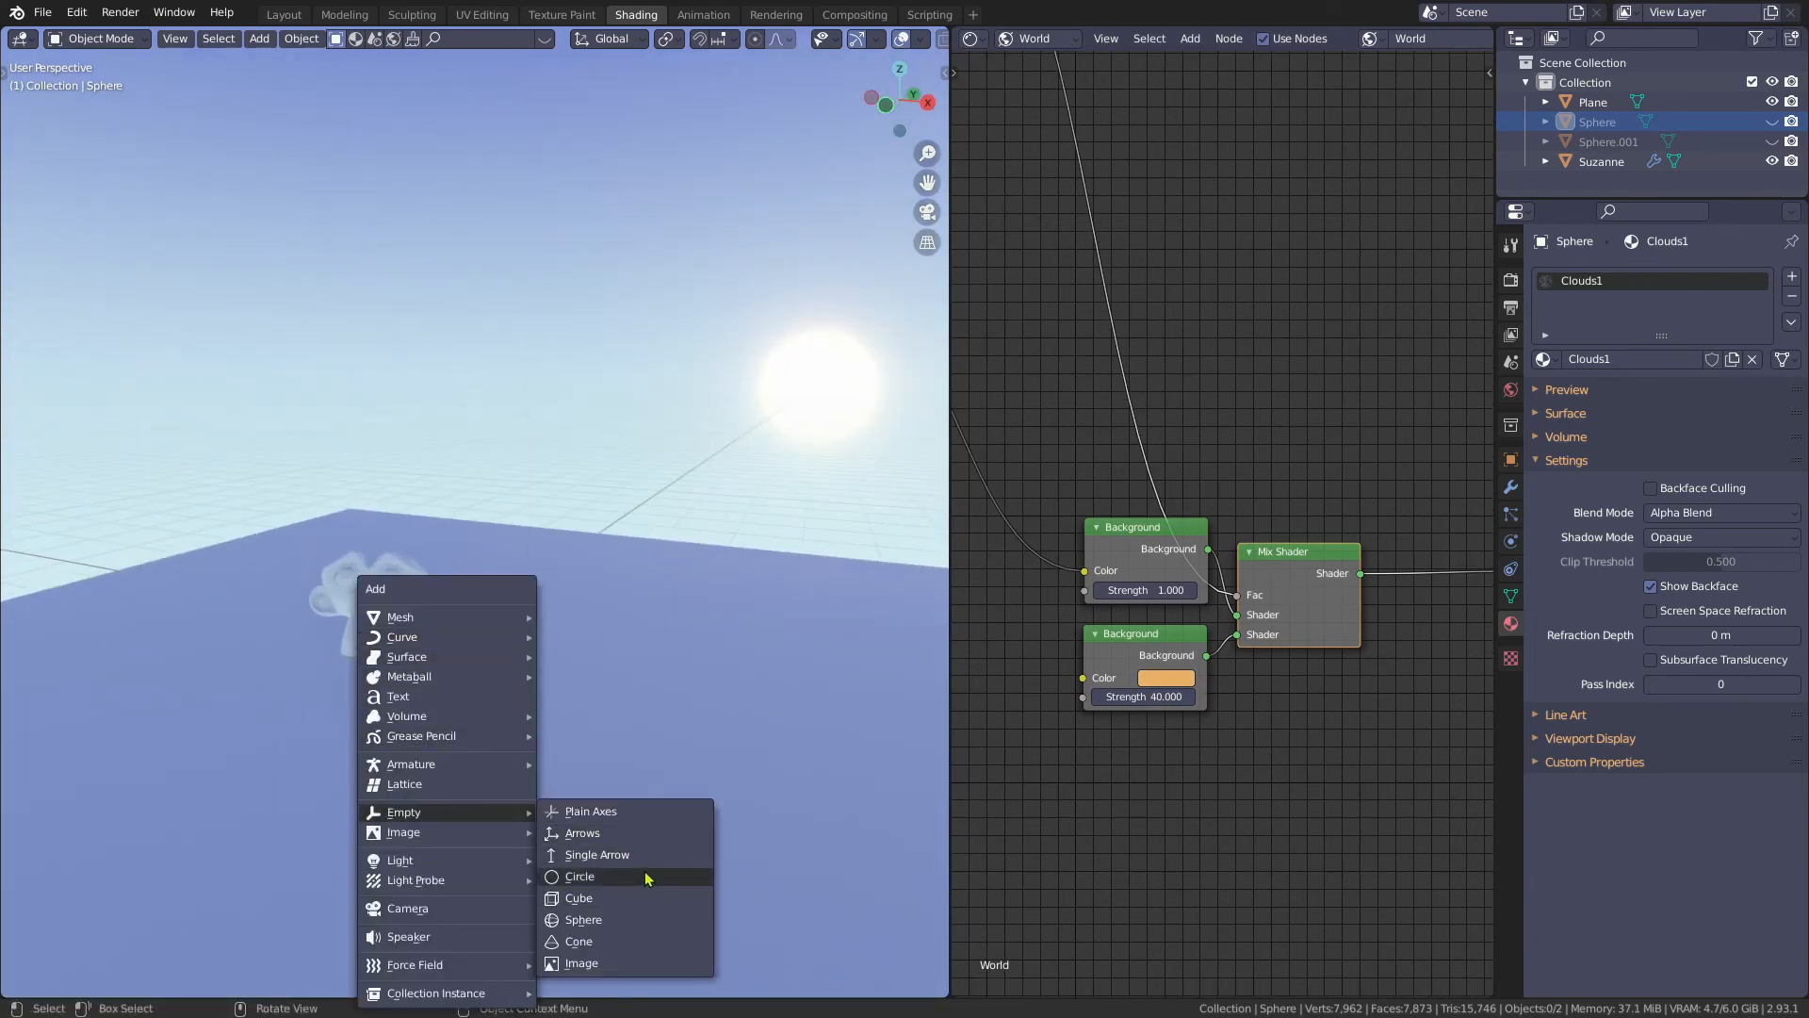
click(631, 821)
- Feed the sun's Mapping node from Texture Coordinate's Object output, choose the Empty as its object, and save the file
scroll(1272, 608, down, 6)
middle_drag(980, 563, 1292, 638)
middle_drag(1132, 601, 1237, 692)
middle_drag(1168, 431, 1160, 507)
scroll(1158, 481, up, 8)
scroll(1162, 461, up, 1)
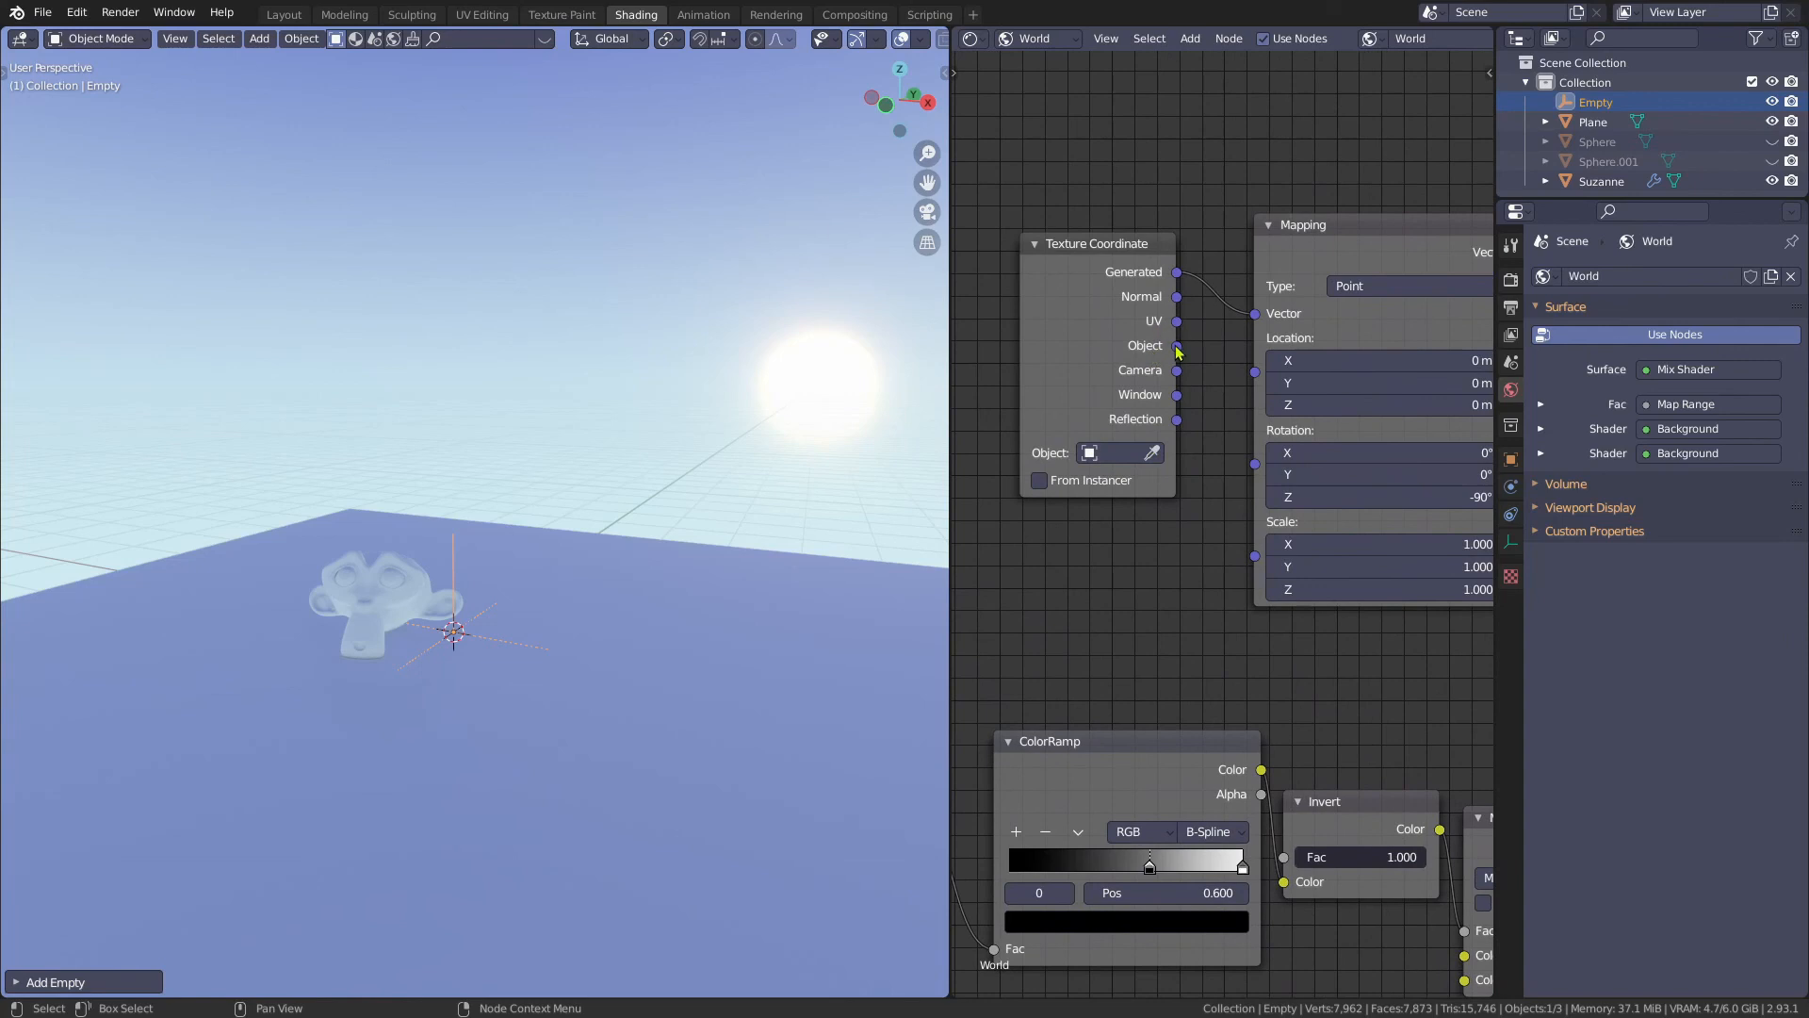
drag(1176, 349, 1254, 314)
click(1122, 453)
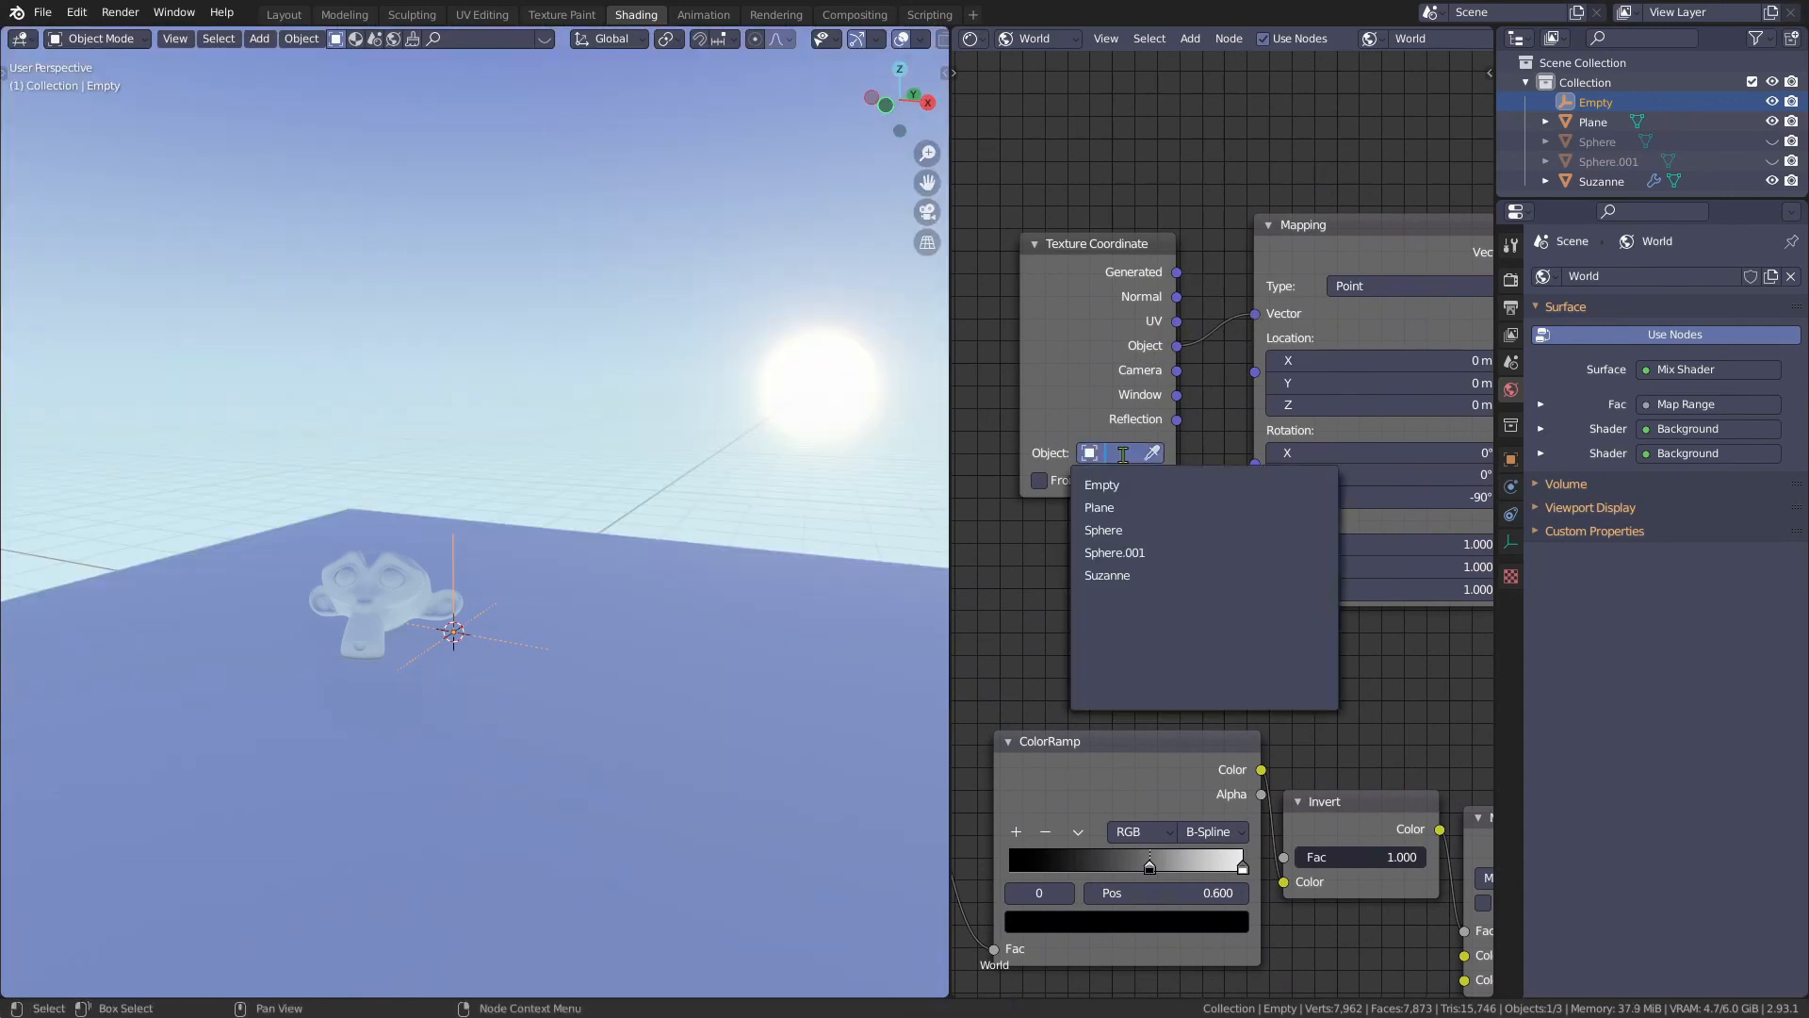
text(em)
key(Return)
key(ctrl+s)
- Try rotating and moving the Empty freely to test its influence on the sun
key(r)
key(r)
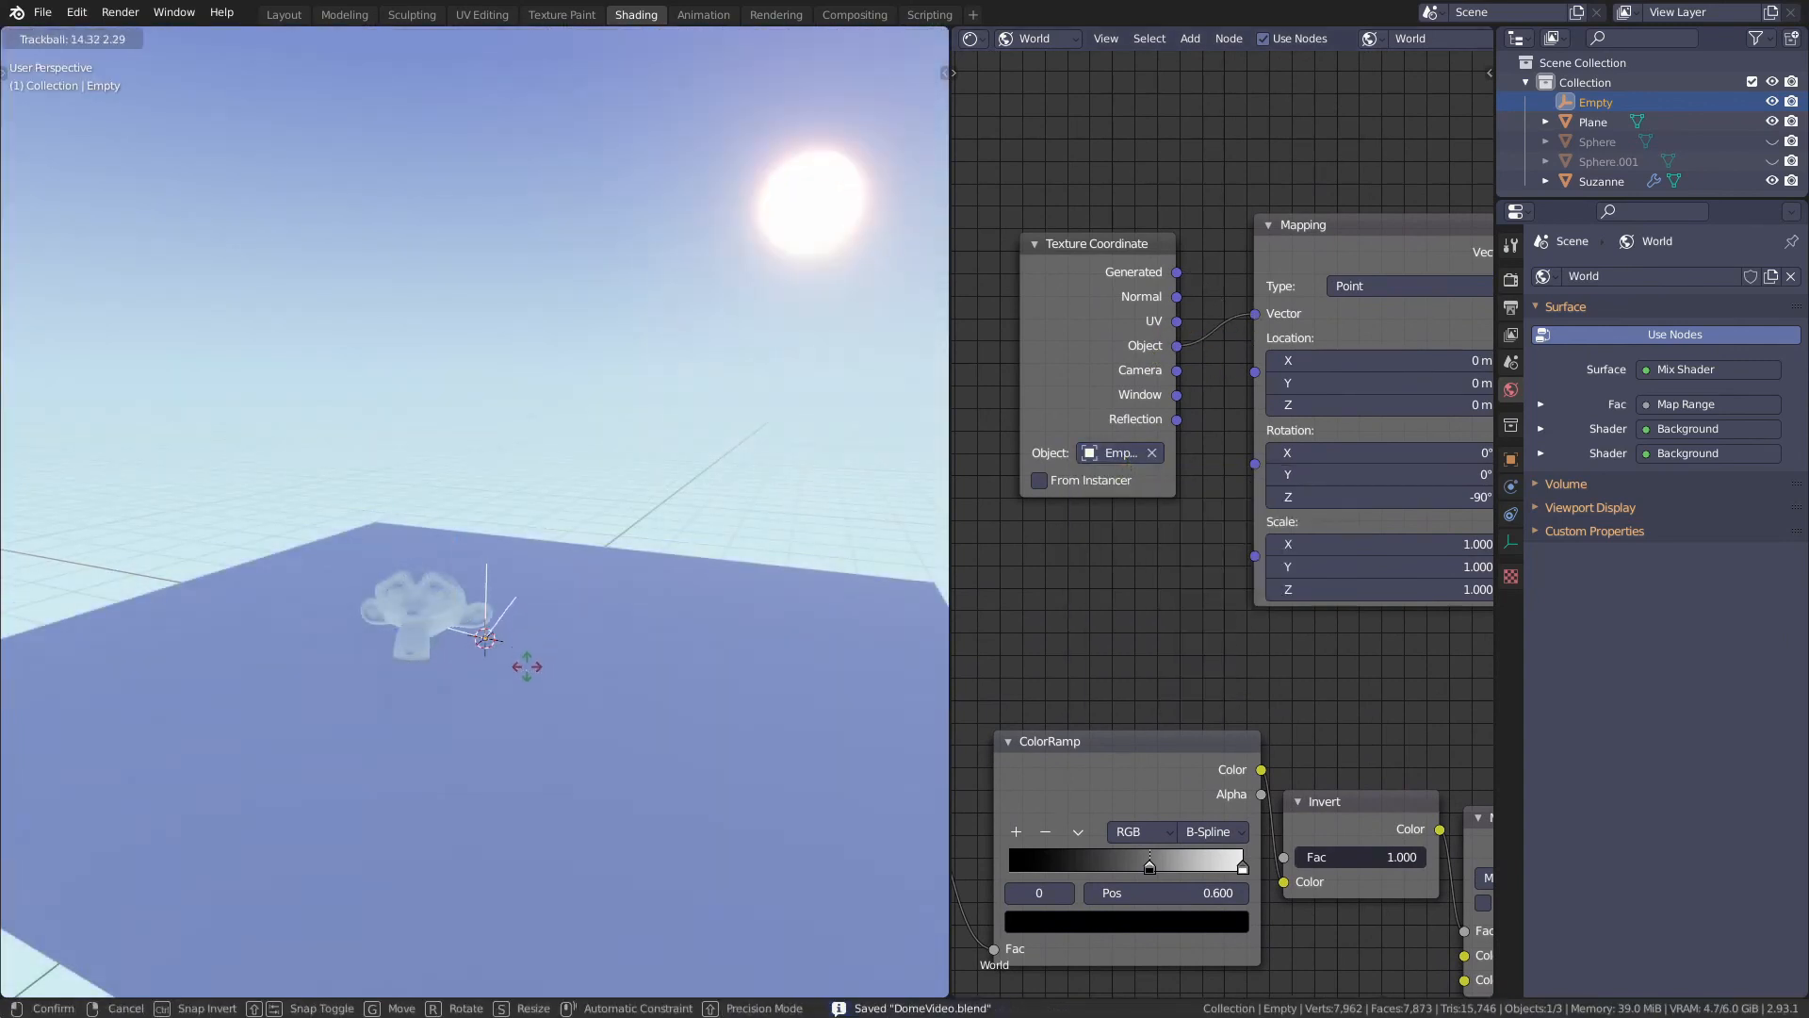
key(g)
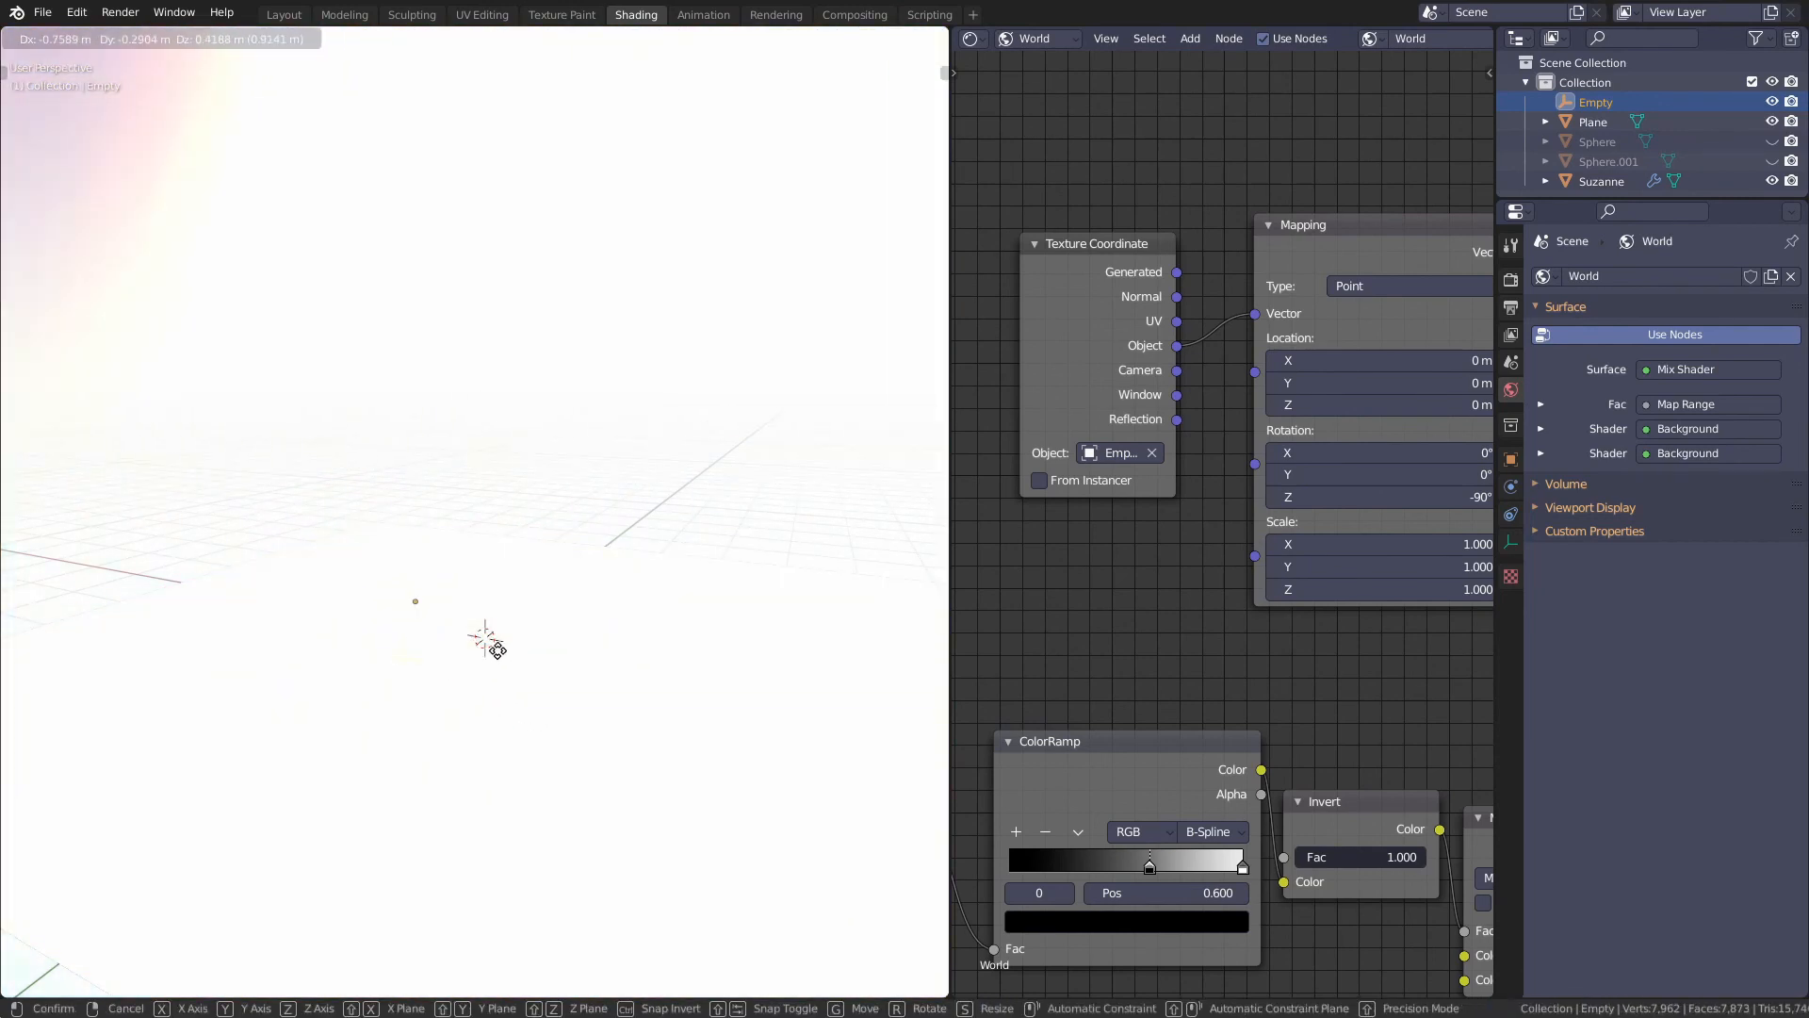
click(496, 648)
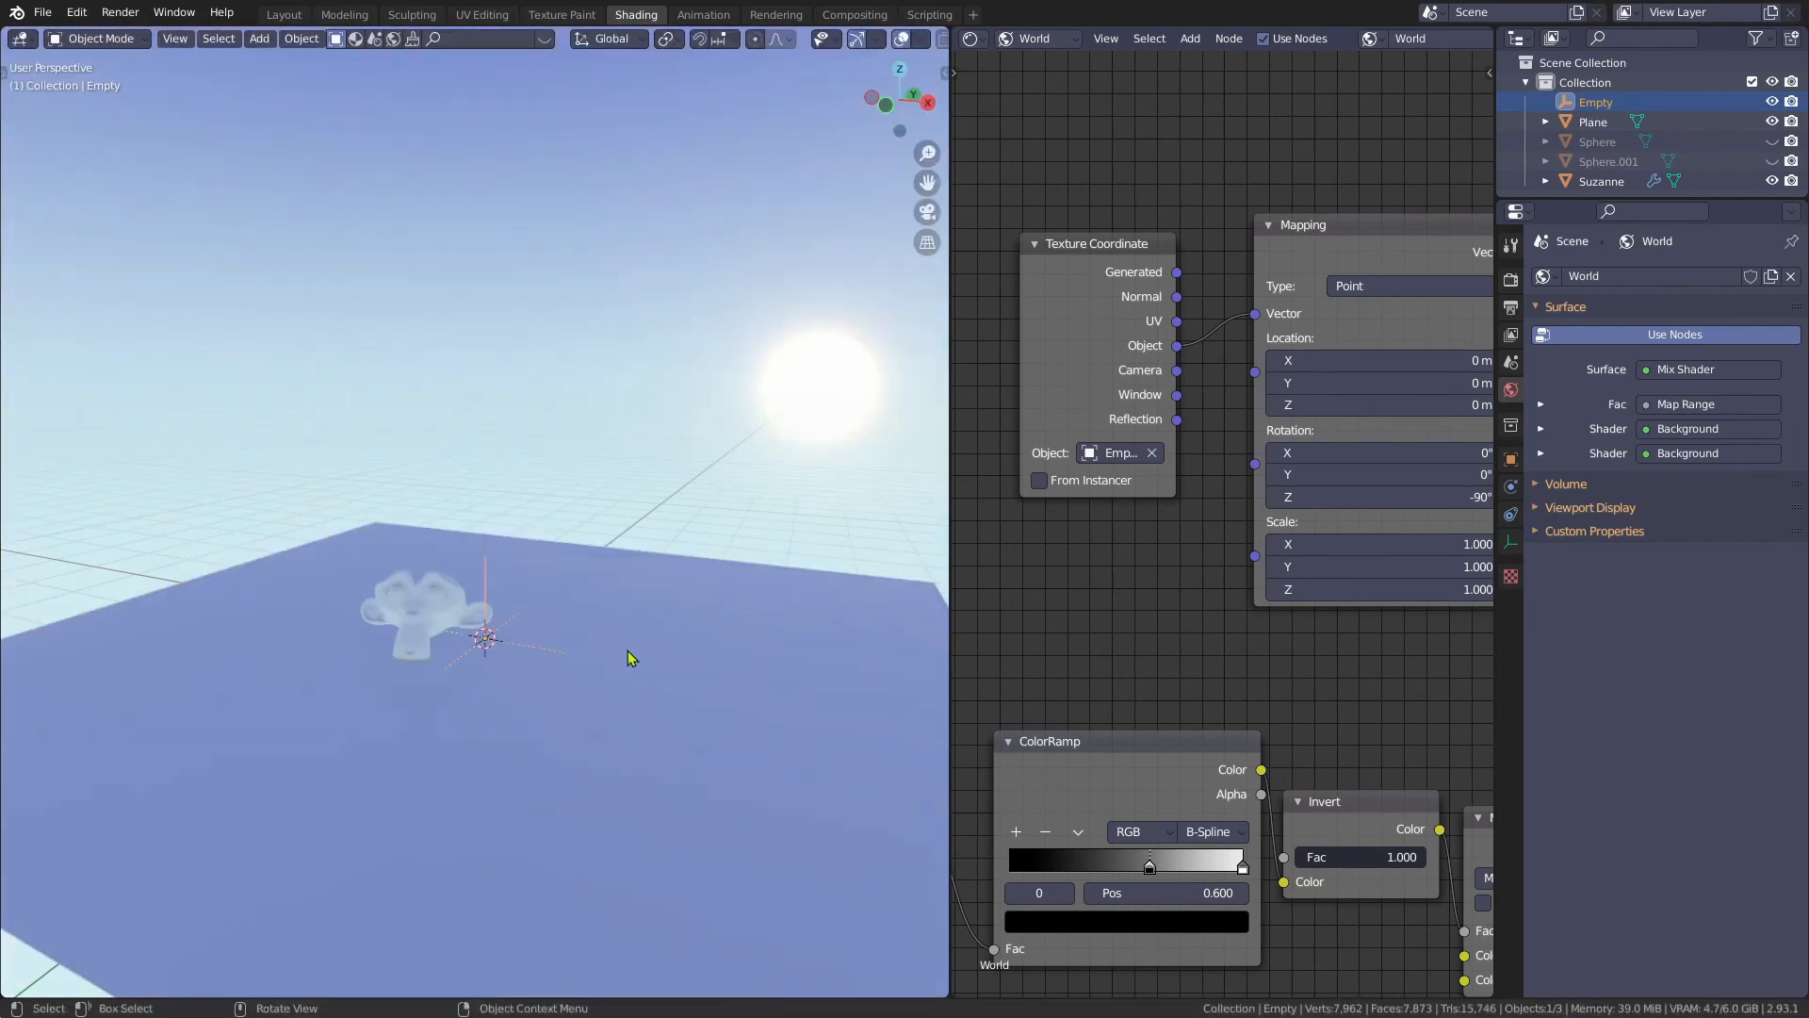
- Lock the Empty's Location and Scale on all three axes
key(n)
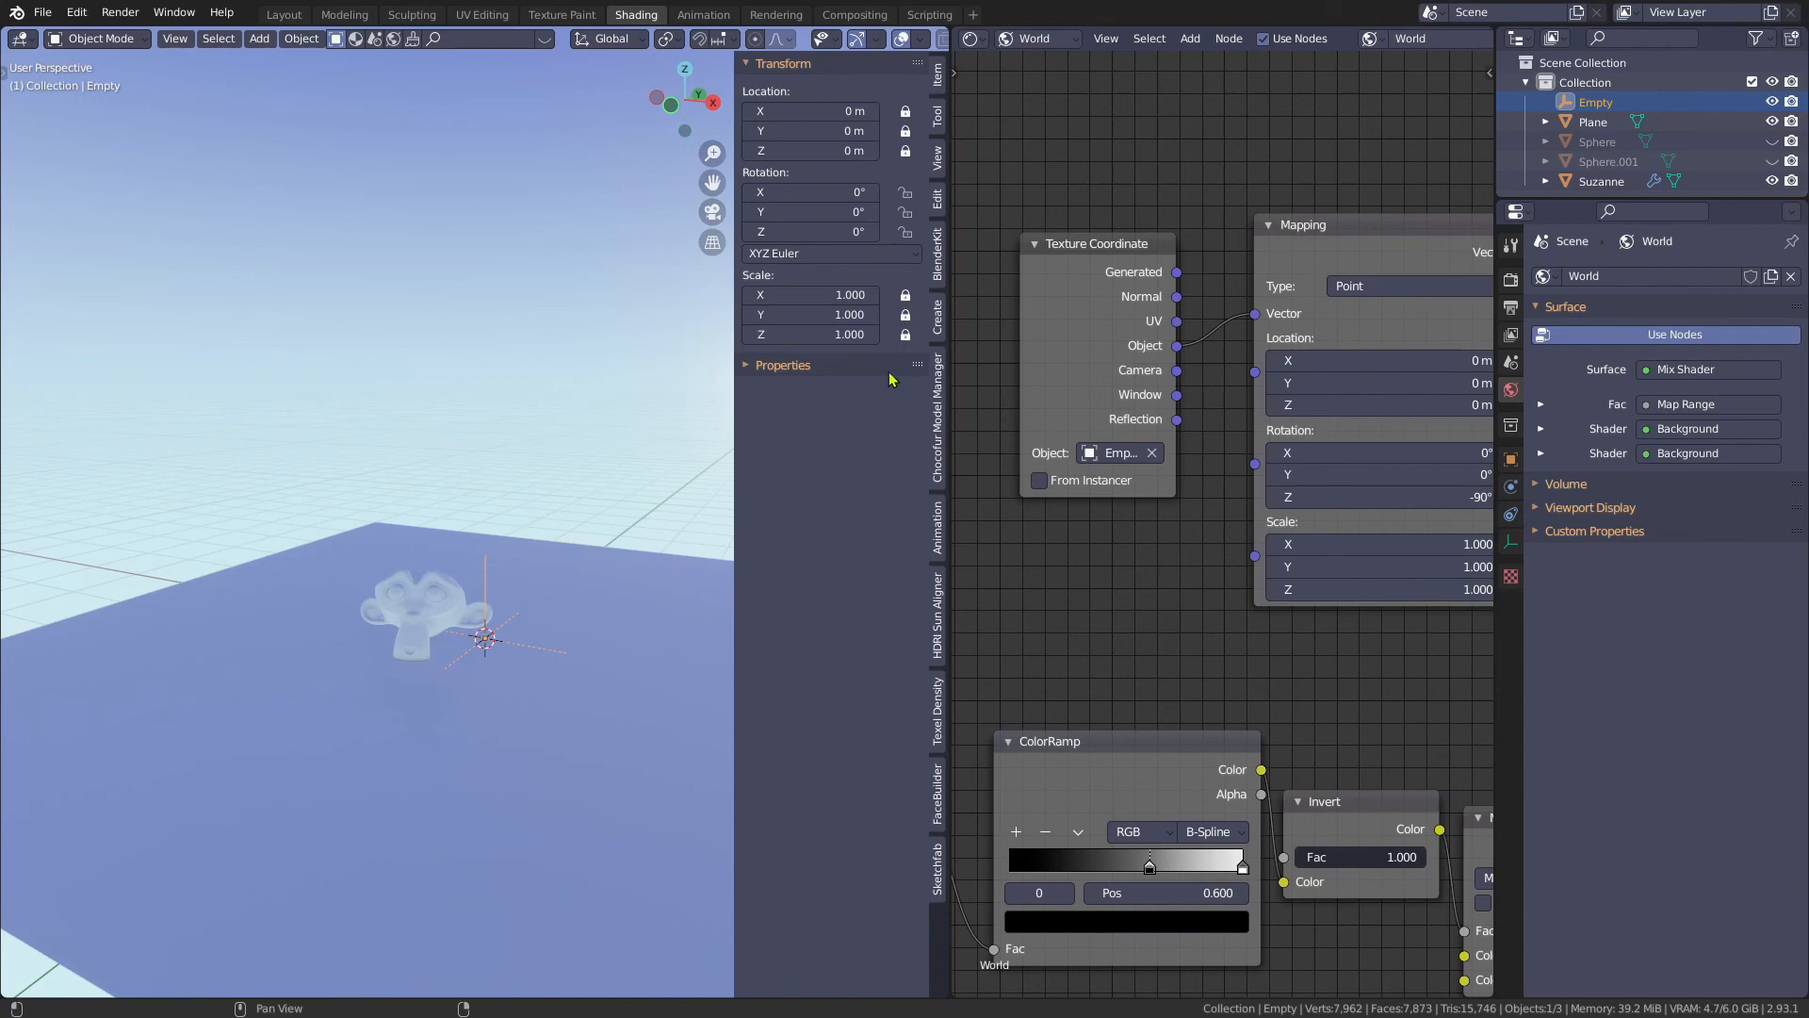
key(n)
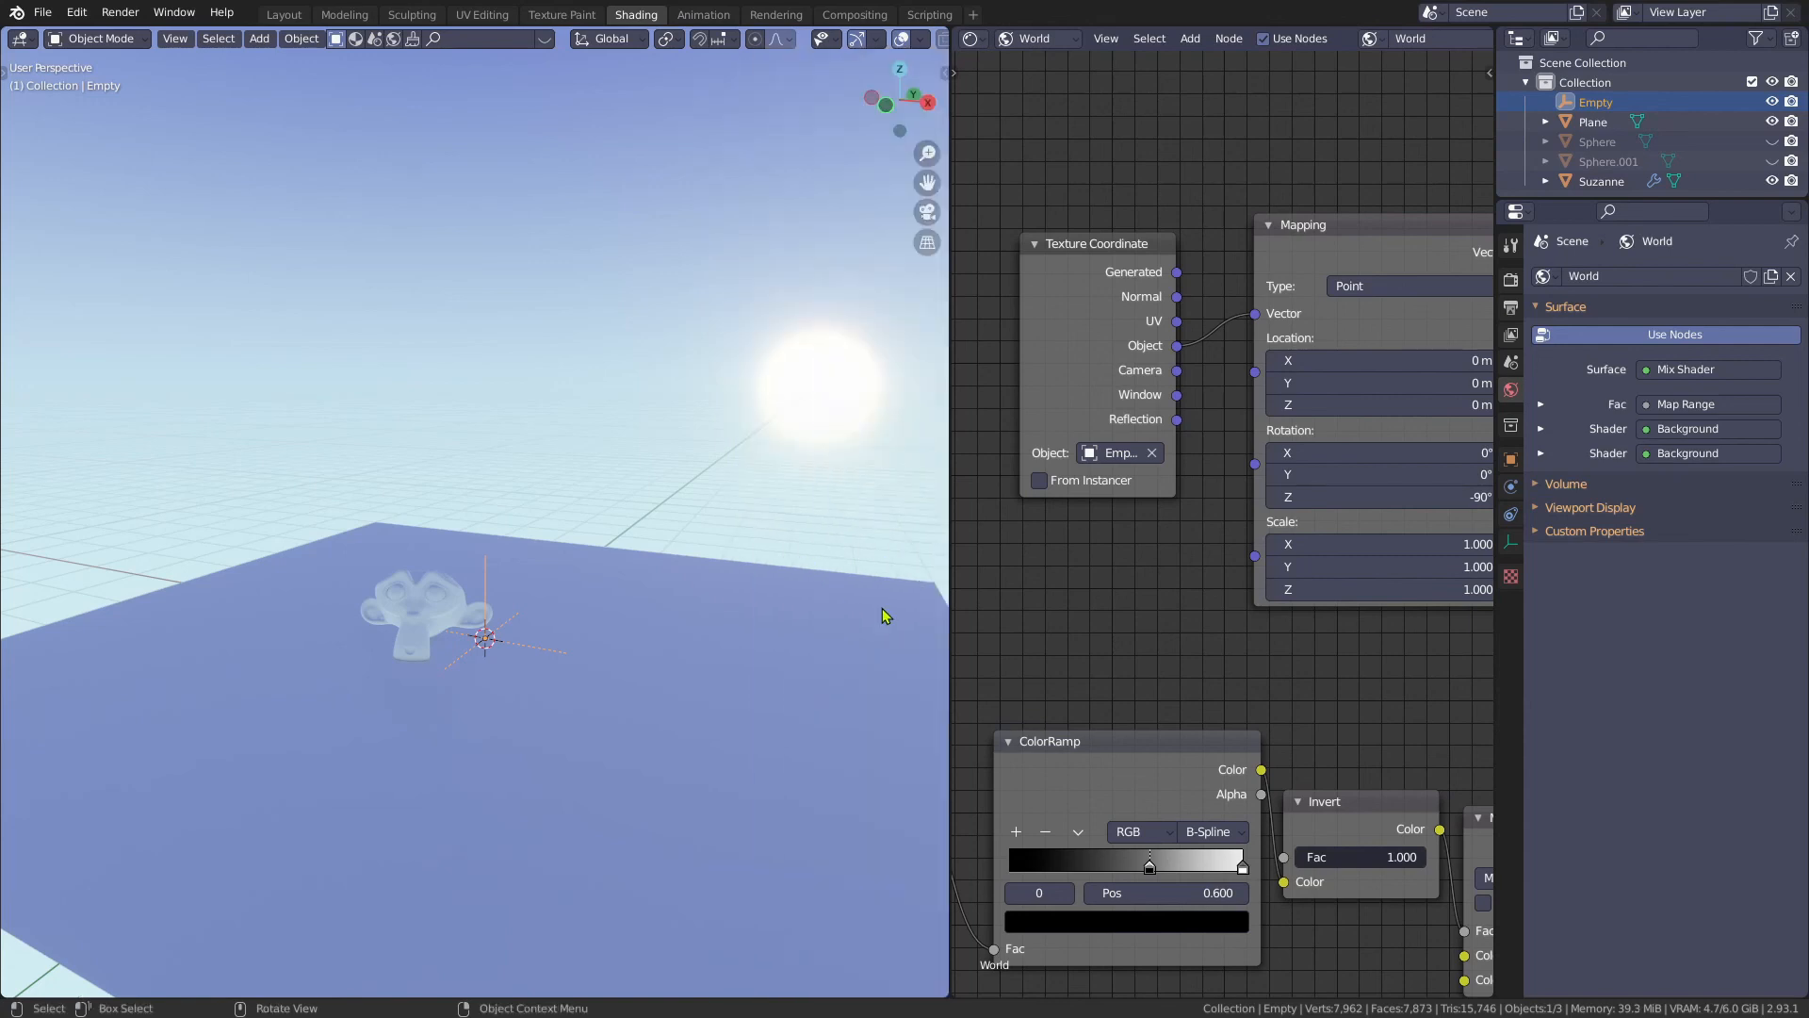
- Use trackball rotation on the Empty to test and adjust the sun's position in the sky
key(r)
key(r)
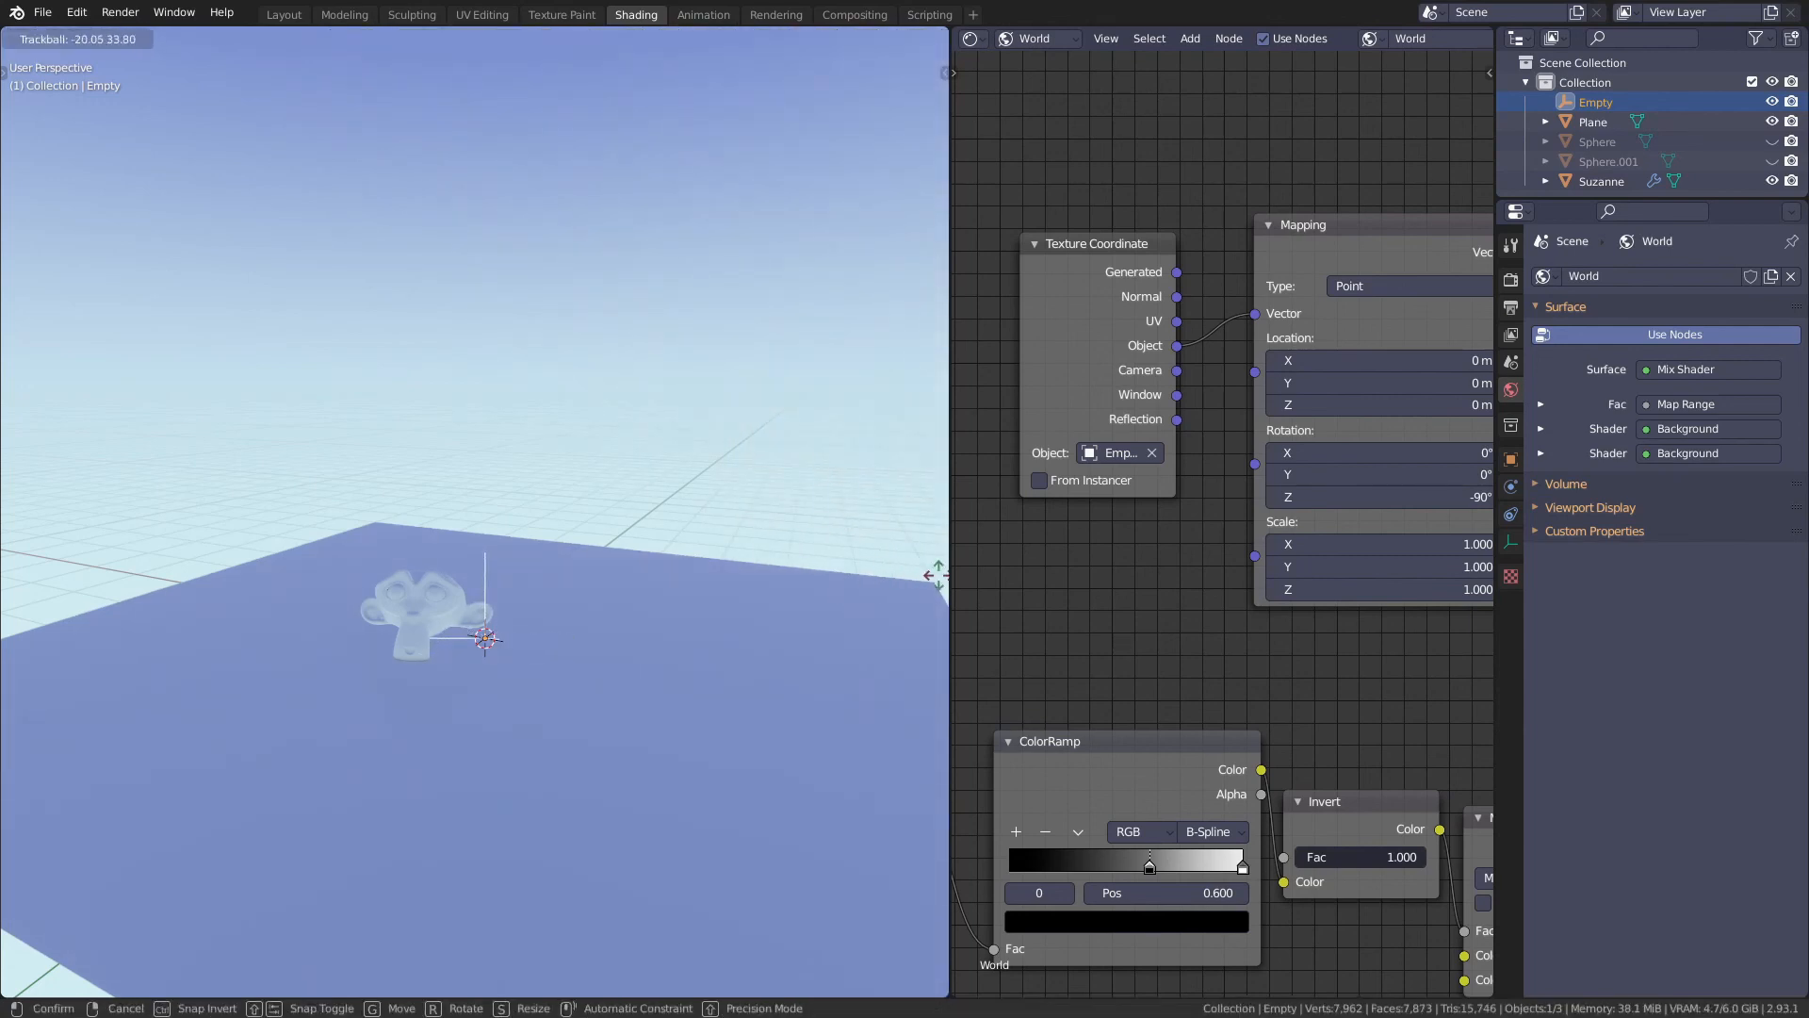
right_click(797, 564)
mouse_move(797, 563)
middle_down()
mouse_move(827, 549)
mouse_move(804, 545)
middle_up()
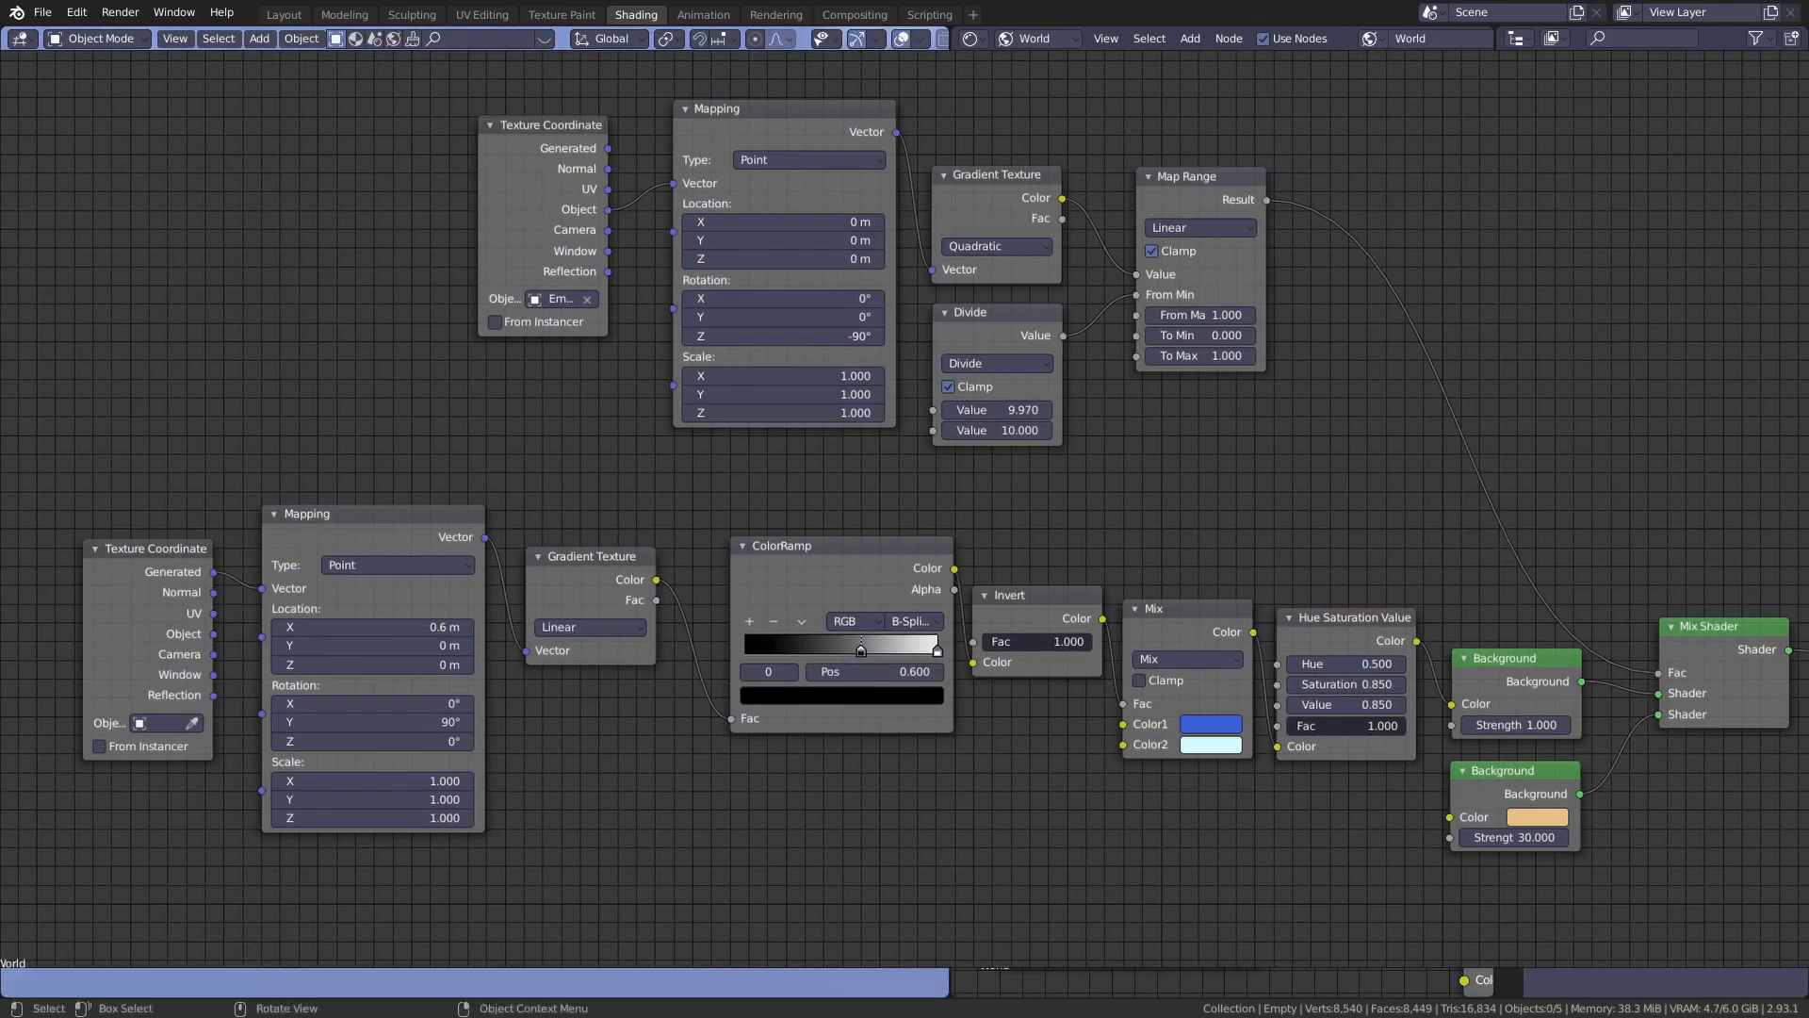
key(r)
key(r)
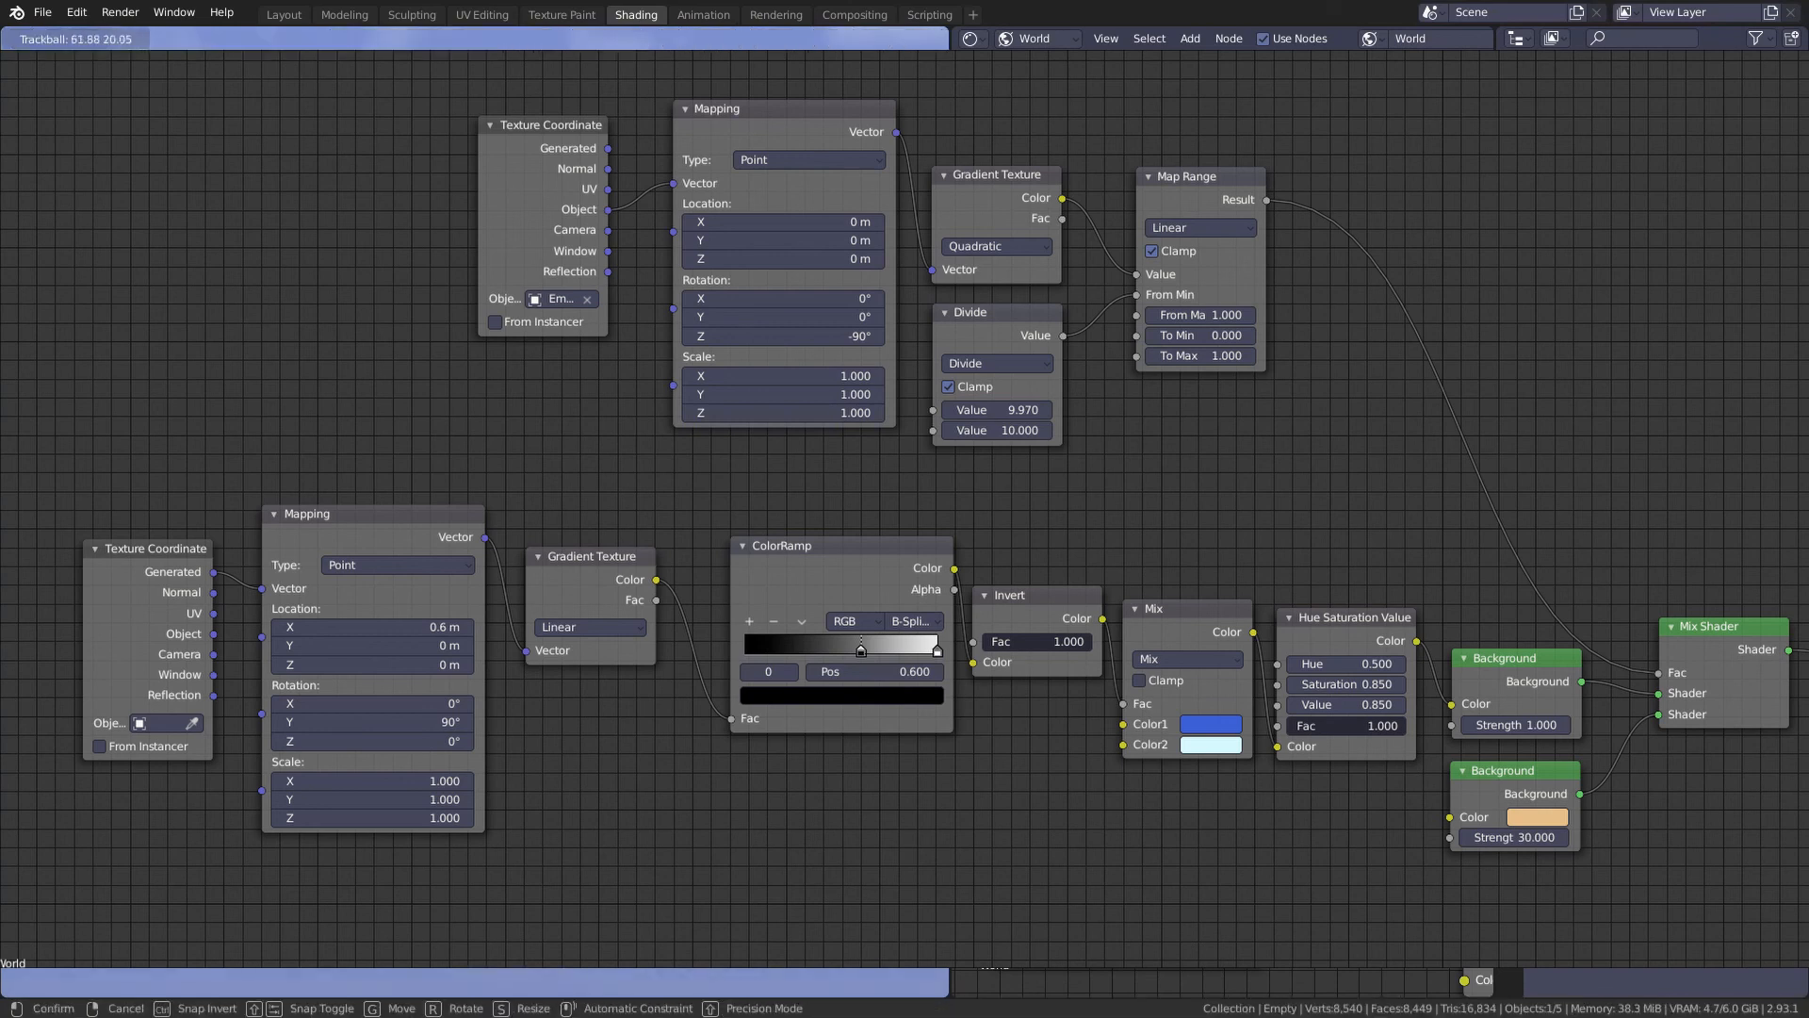